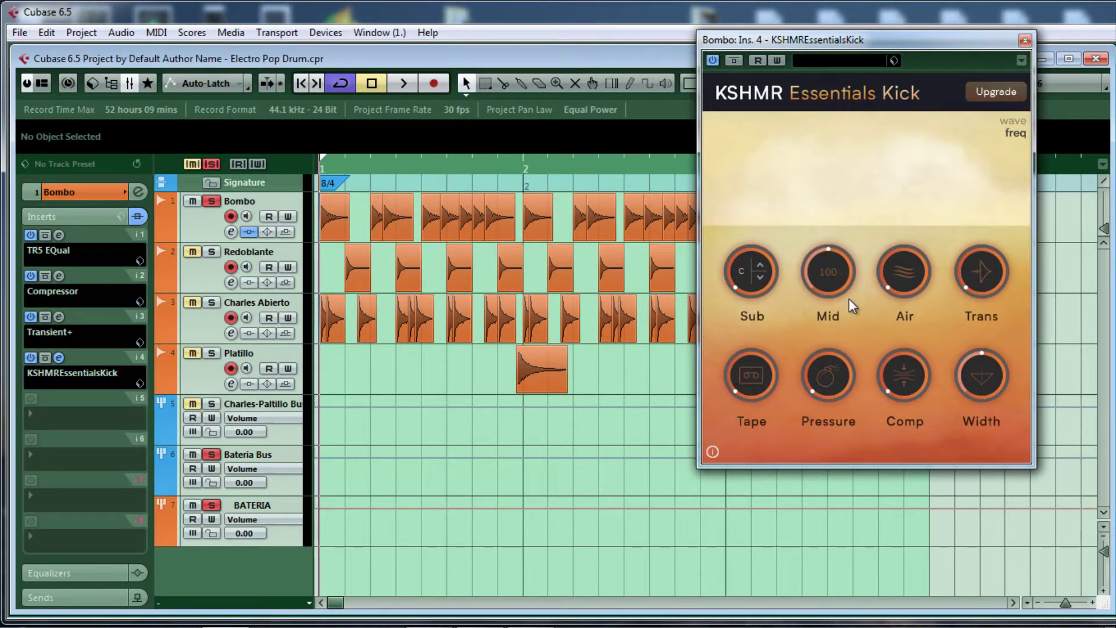
Place the SPAN analyser beside the KSHMR Essentials Kick window and play the drum loop.
left_click_drag(916, 44, 926, 44)
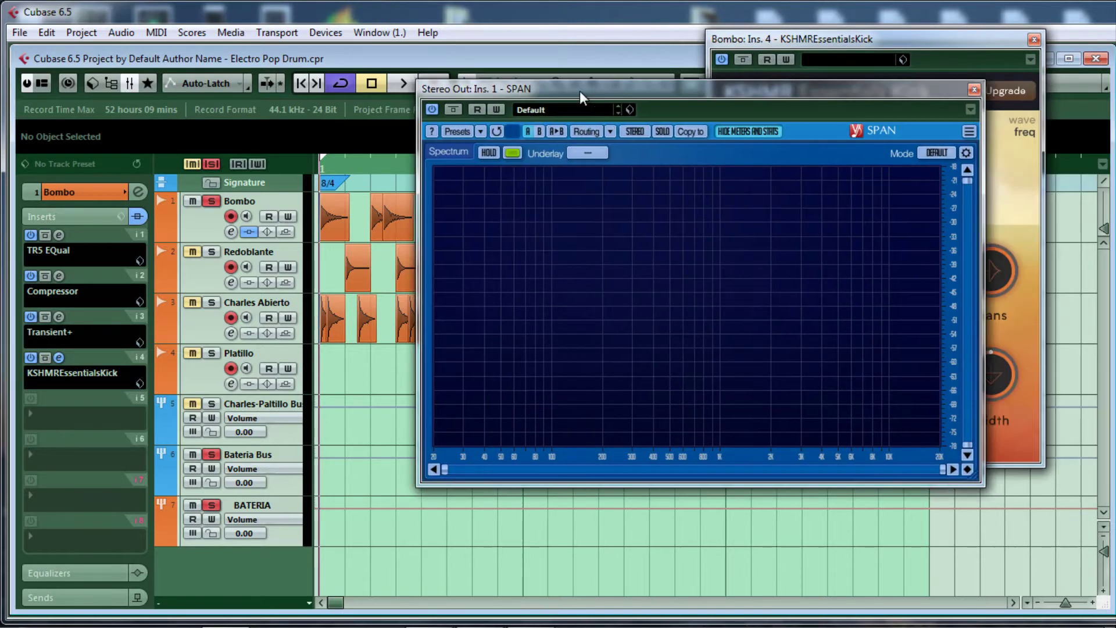
left_click_drag(604, 81, 300, 160)
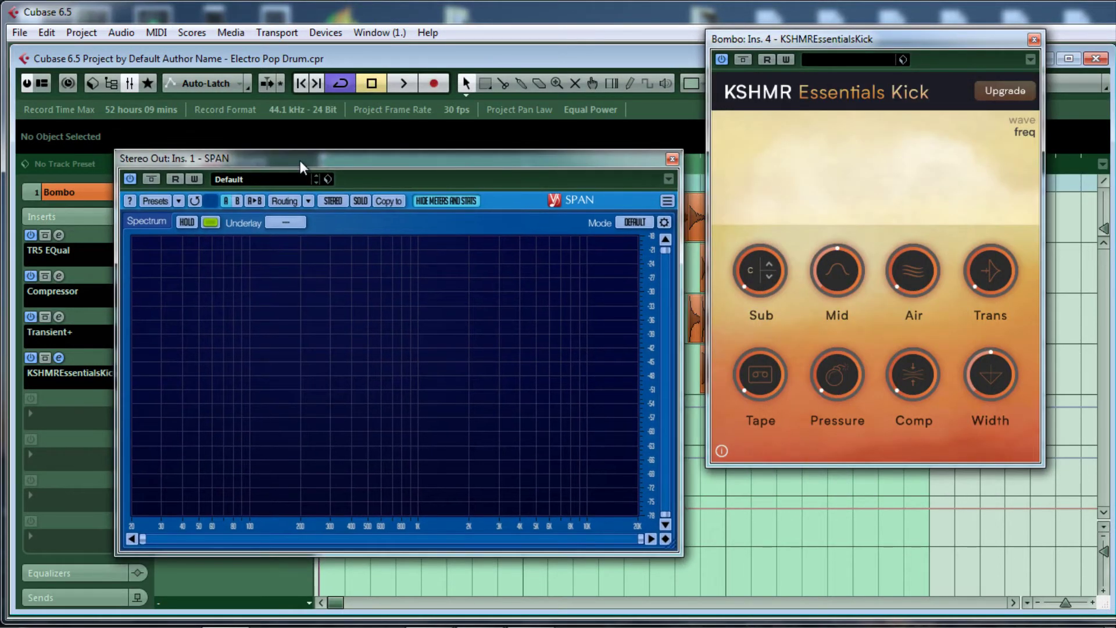
key("space")
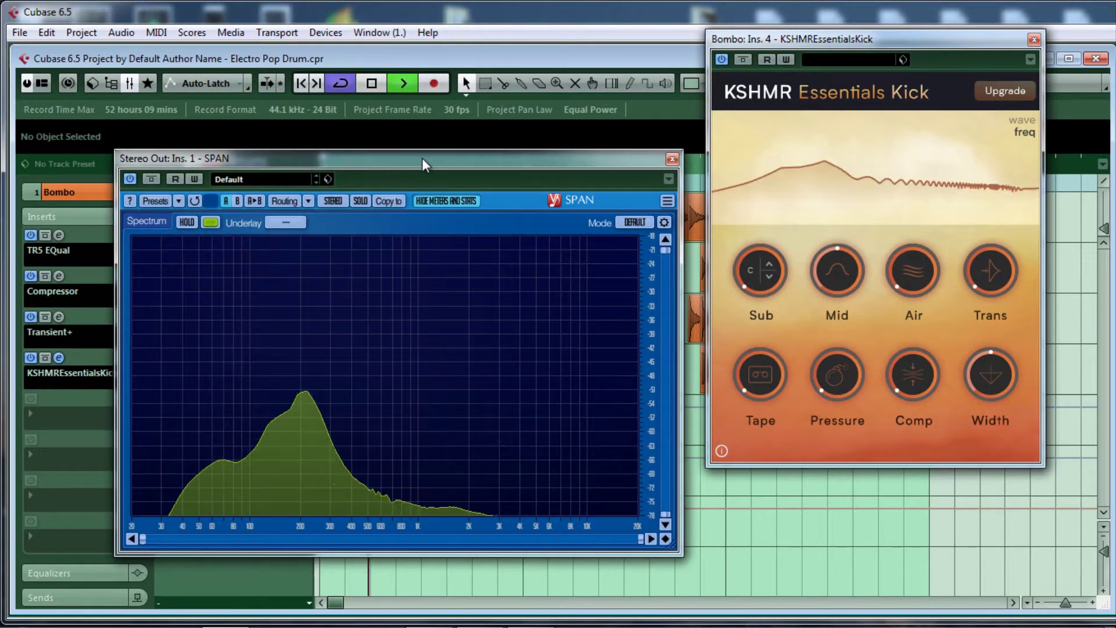
left_click_drag(422, 158, 444, 137)
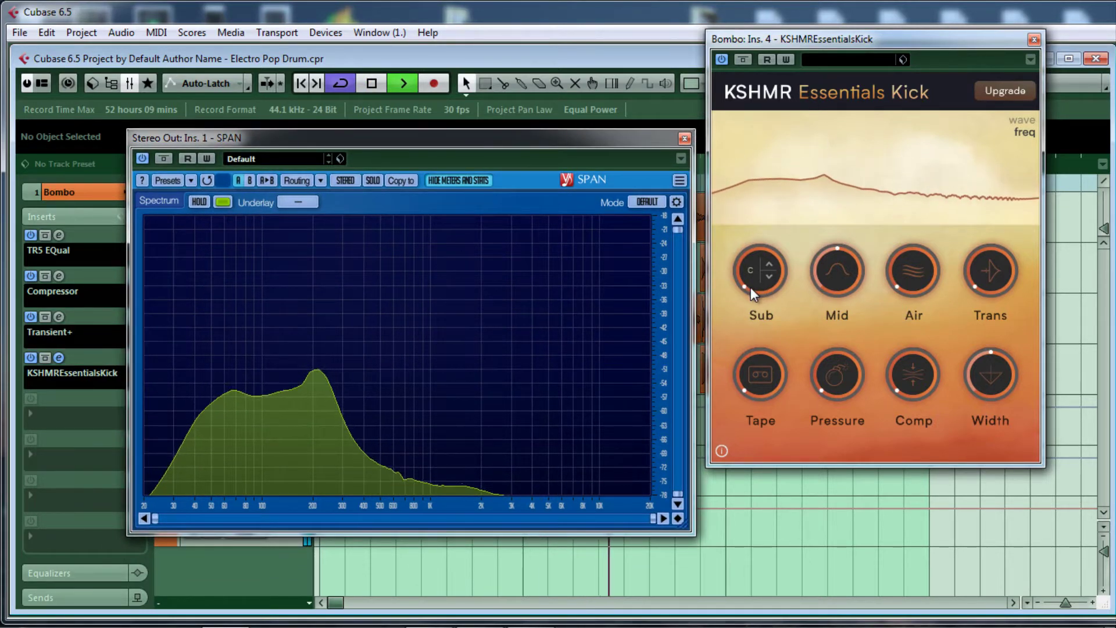
In KSHMR Essentials Kick, raise Sub and Air slightly and set Mid to 20.
left_click_drag(751, 287, 744, 275)
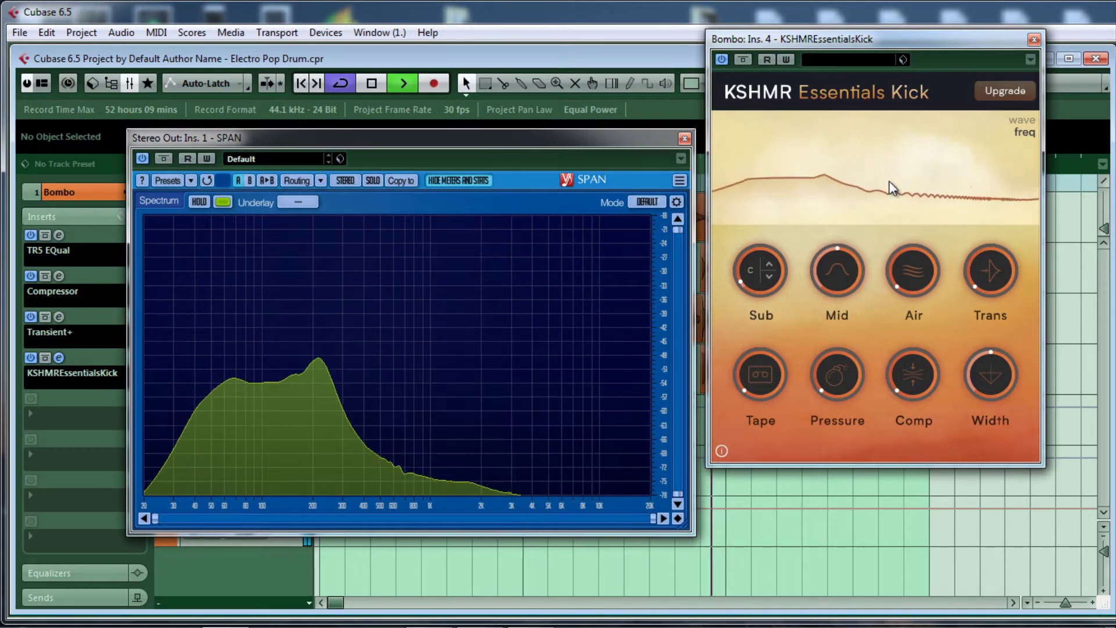
mouse_move(835, 256)
left_mouse_down()
mouse_move(819, 271)
mouse_move(835, 252)
mouse_move(825, 315)
mouse_move(842, 286)
mouse_move(829, 281)
mouse_move(828, 260)
left_mouse_up()
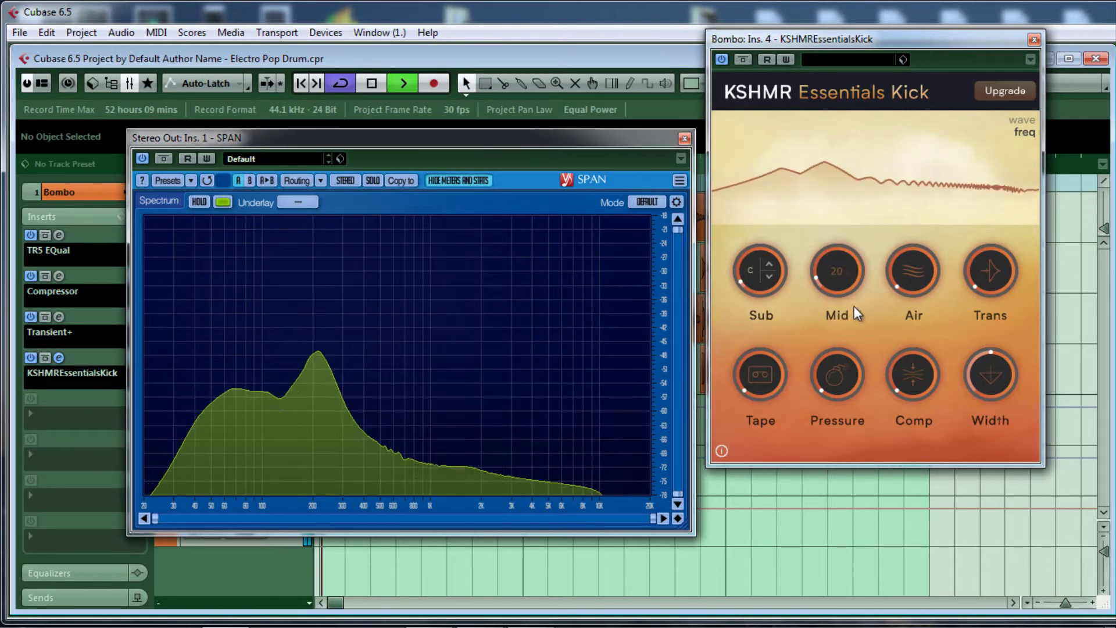
mouse_move(921, 304)
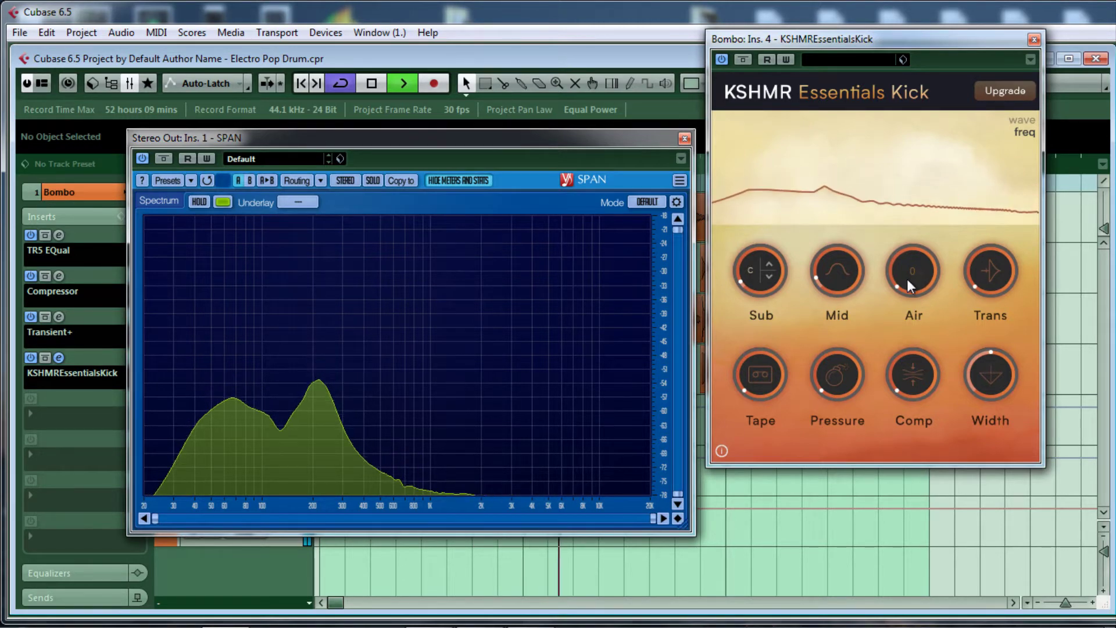
left_click_drag(907, 278, 908, 253)
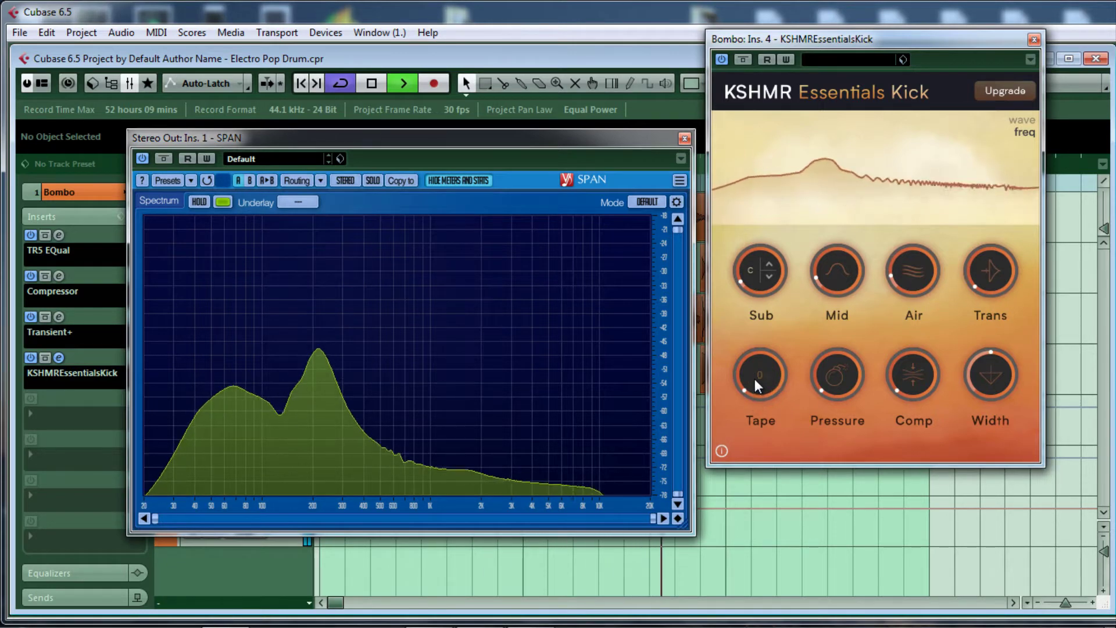
Add small amounts of Tape, Pressure and Comp to the kick in KSHMR Essentials Kick.
mouse_move(755, 379)
left_mouse_down()
mouse_move(760, 300)
mouse_move(787, 225)
mouse_move(755, 357)
left_mouse_up()
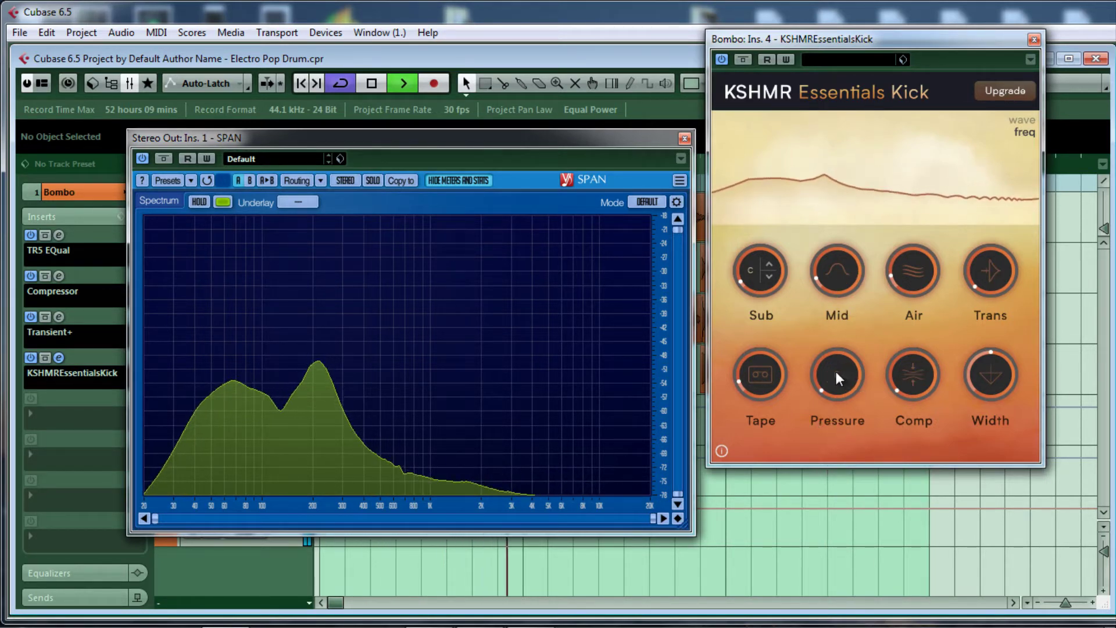
left_click_drag(838, 372, 837, 357)
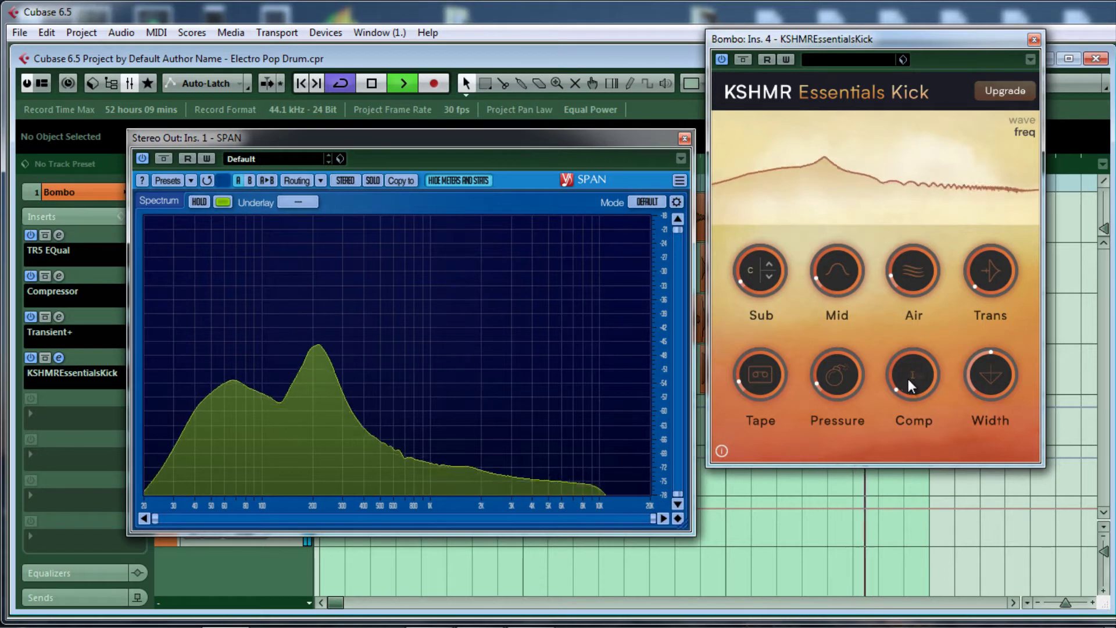
left_click_drag(908, 379, 908, 372)
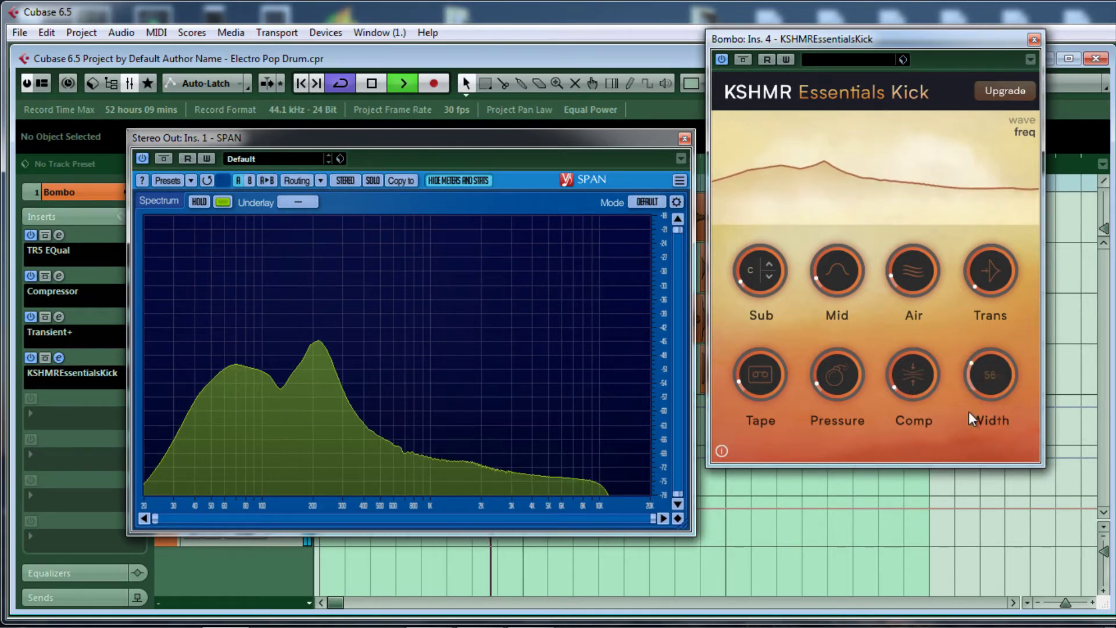
Reduce the kick's Width well below its centre setting and close the KSHMR Essentials Kick window.
left_click_drag(969, 412, 993, 456)
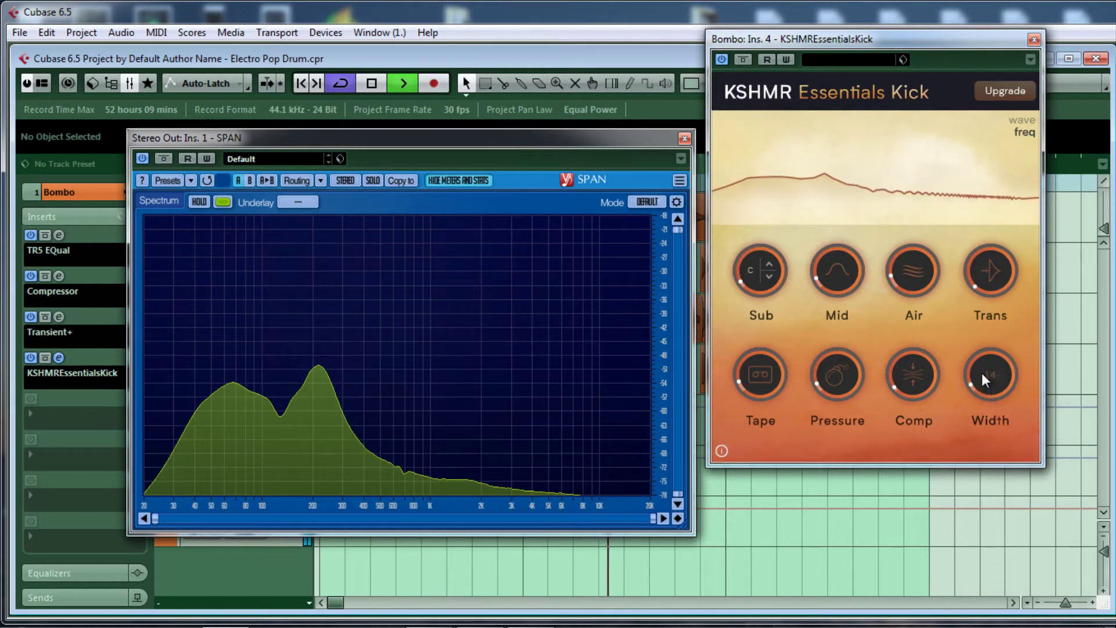
left_click_drag(982, 377, 985, 355)
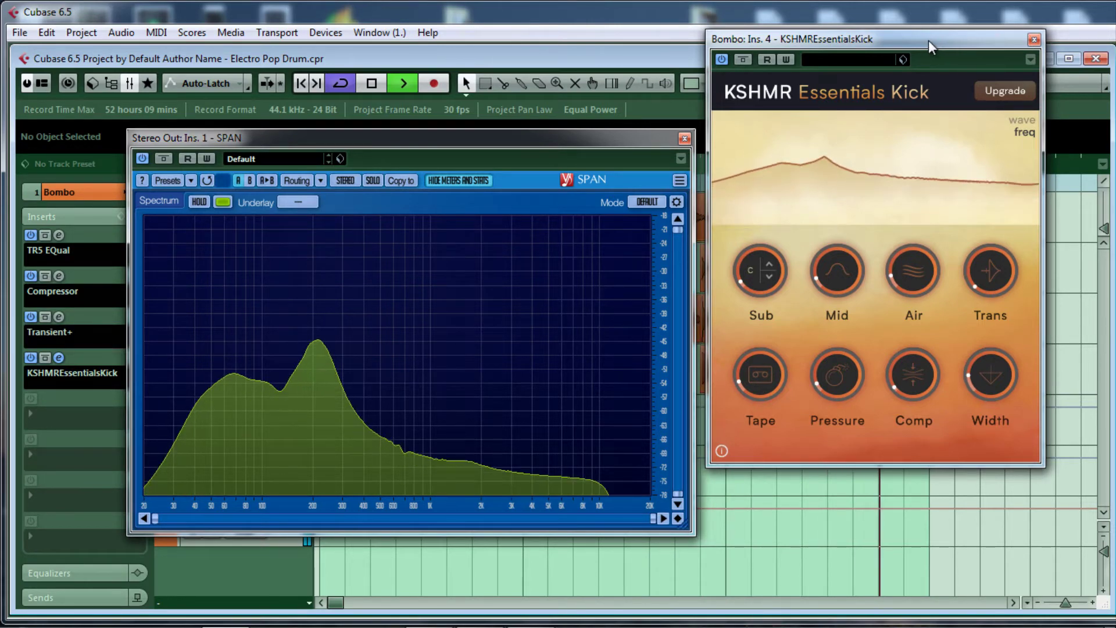
mouse_move(929, 40)
left_mouse_down()
mouse_move(1013, 50)
mouse_move(928, 52)
left_mouse_up()
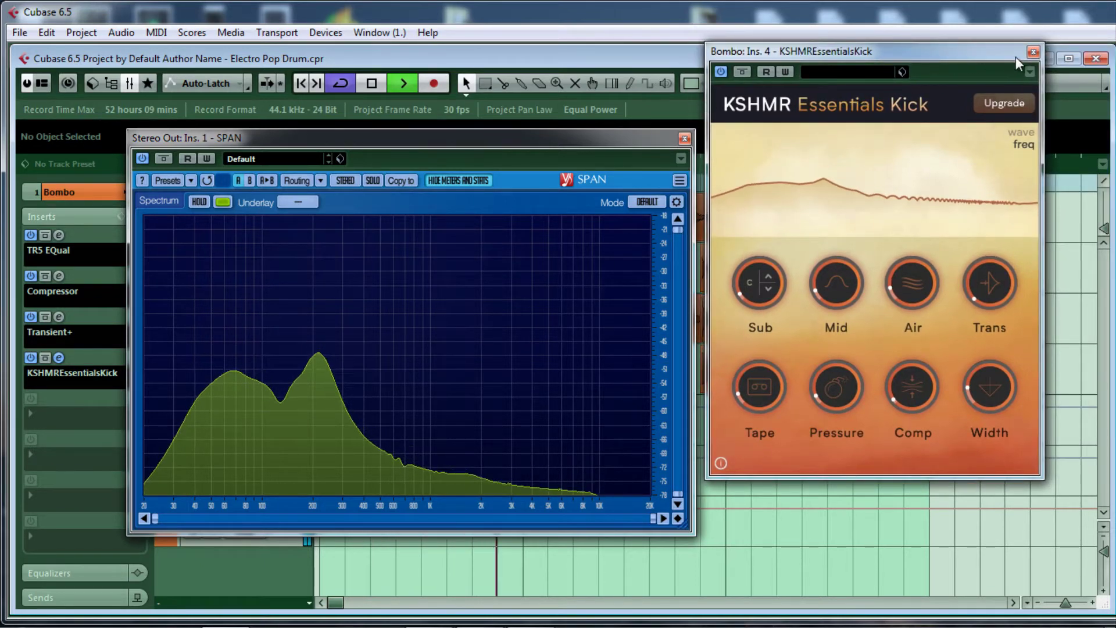
left_click(1033, 52)
Move the SPAN analyser clear of the track list and bypass all inserts on the Bombo track to hear the unprocessed kick.
left_click_drag(581, 139, 932, 44)
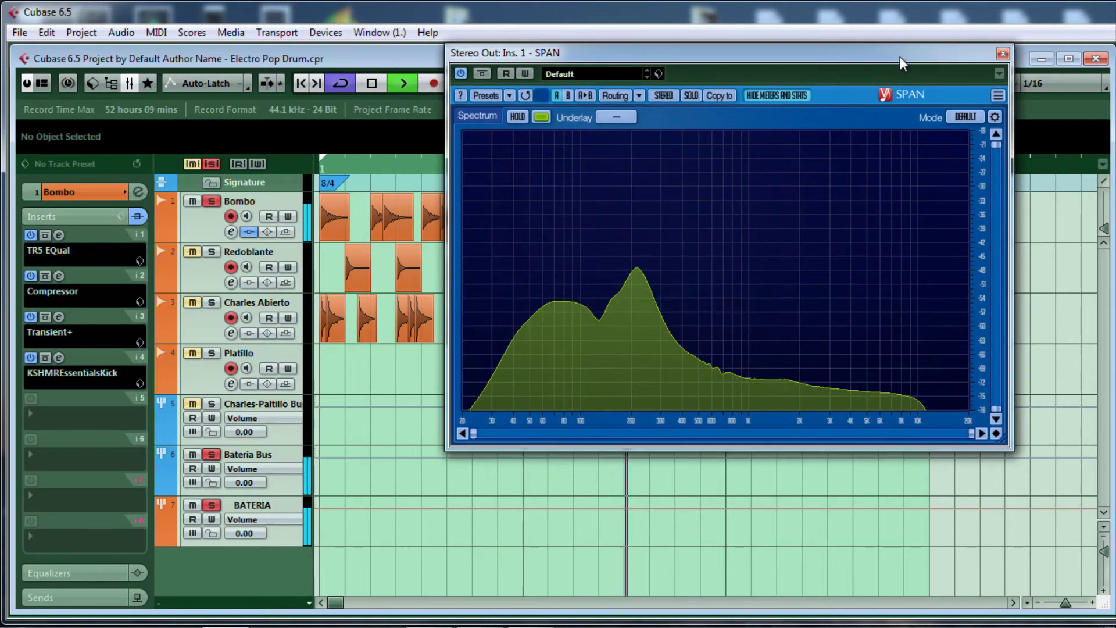
left_click(137, 218)
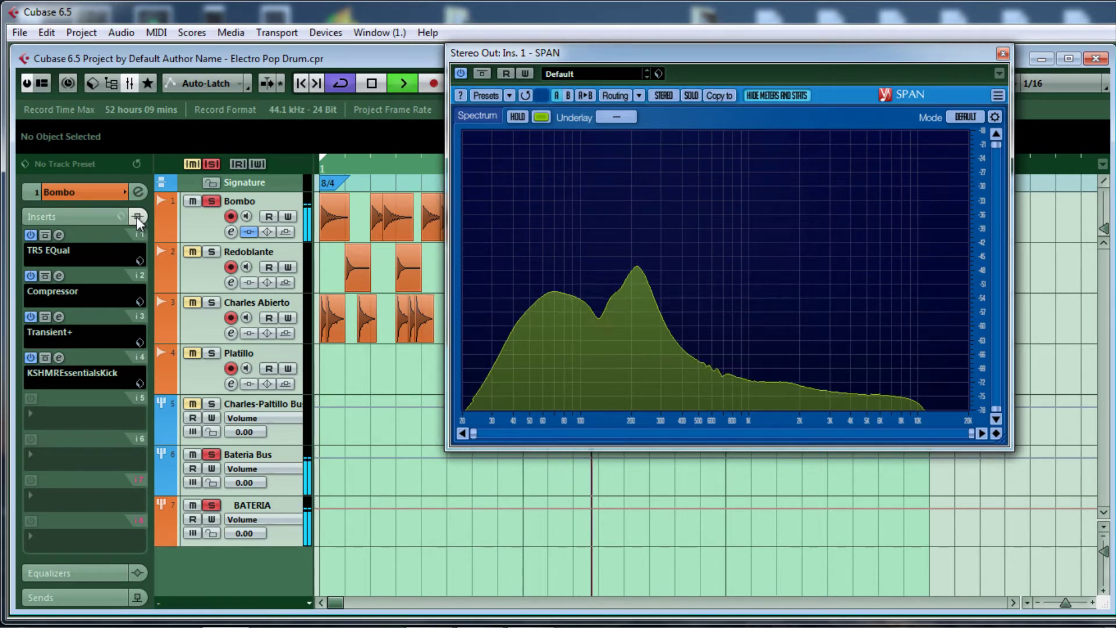
left_click(137, 218)
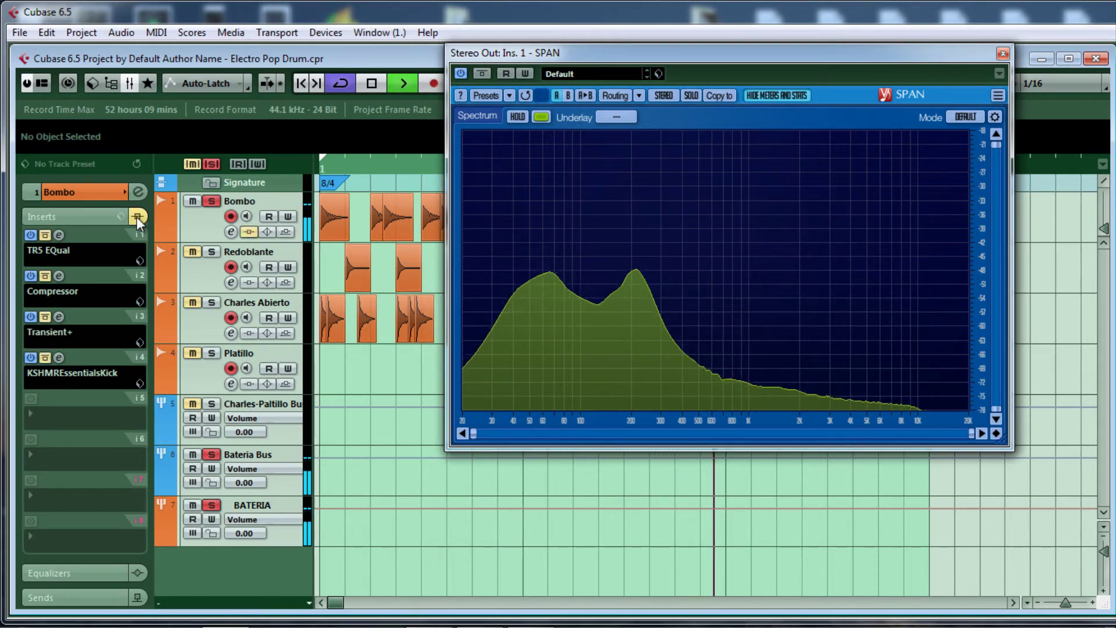
Re-enable the Bombo inserts one by one, from TR5 EQual through KSHMREssentialsKick, while comparing the spectrum, and stop playback.
left_click(60, 236)
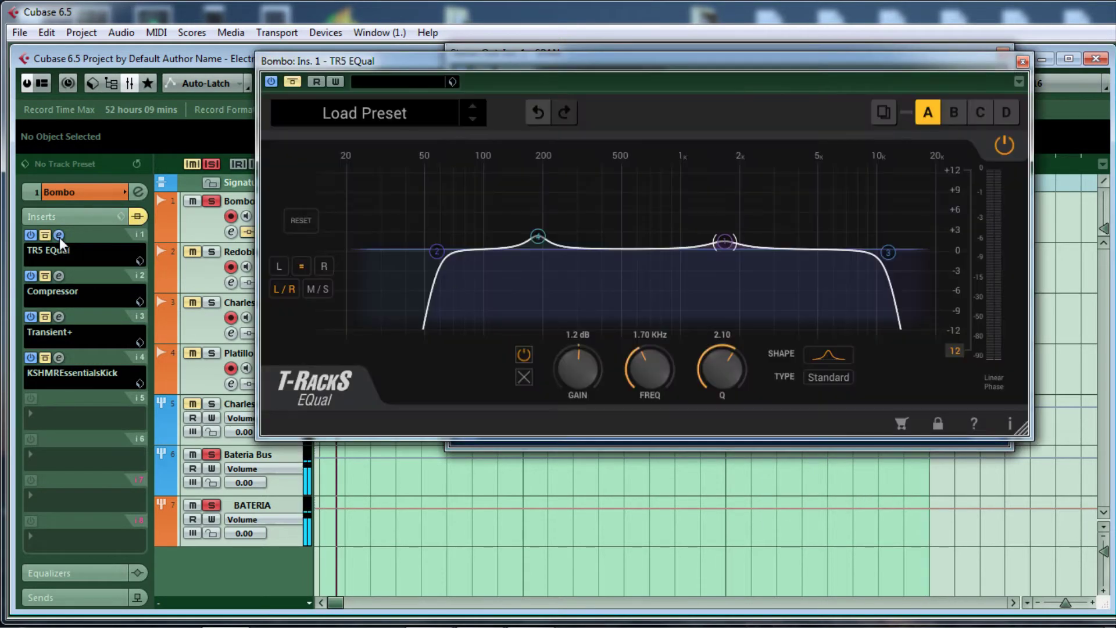
left_click(59, 236)
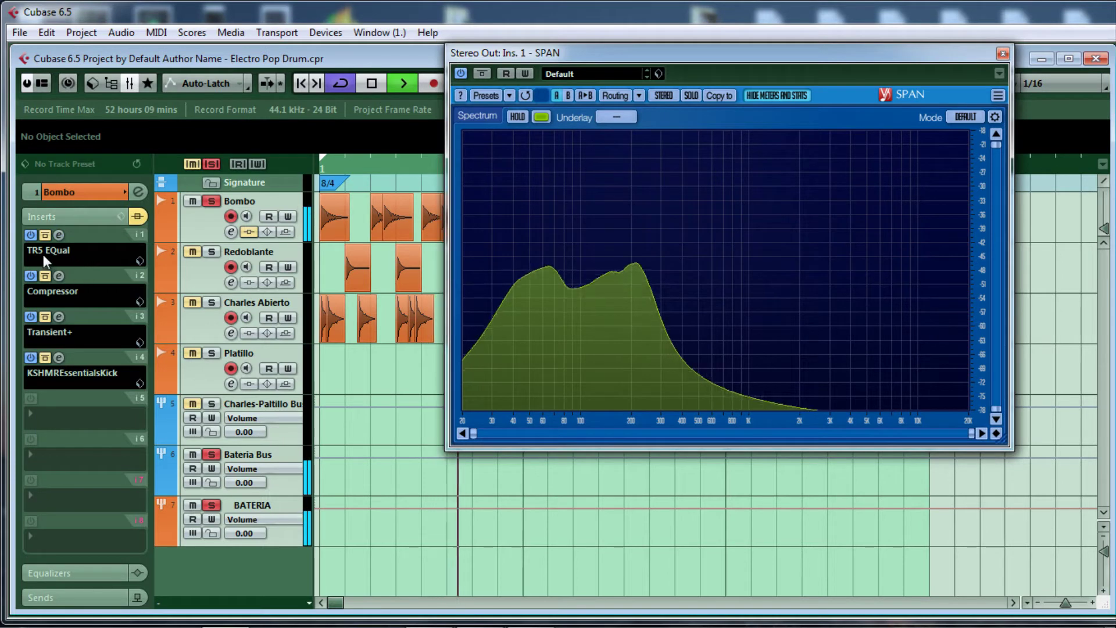
left_click(43, 235)
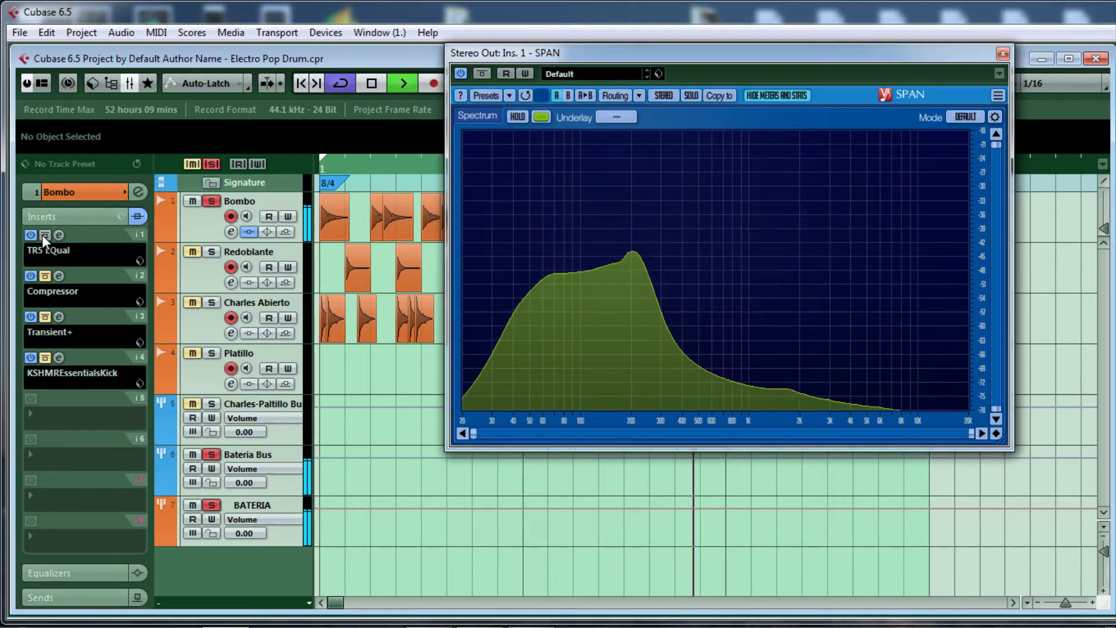
left_click(44, 276)
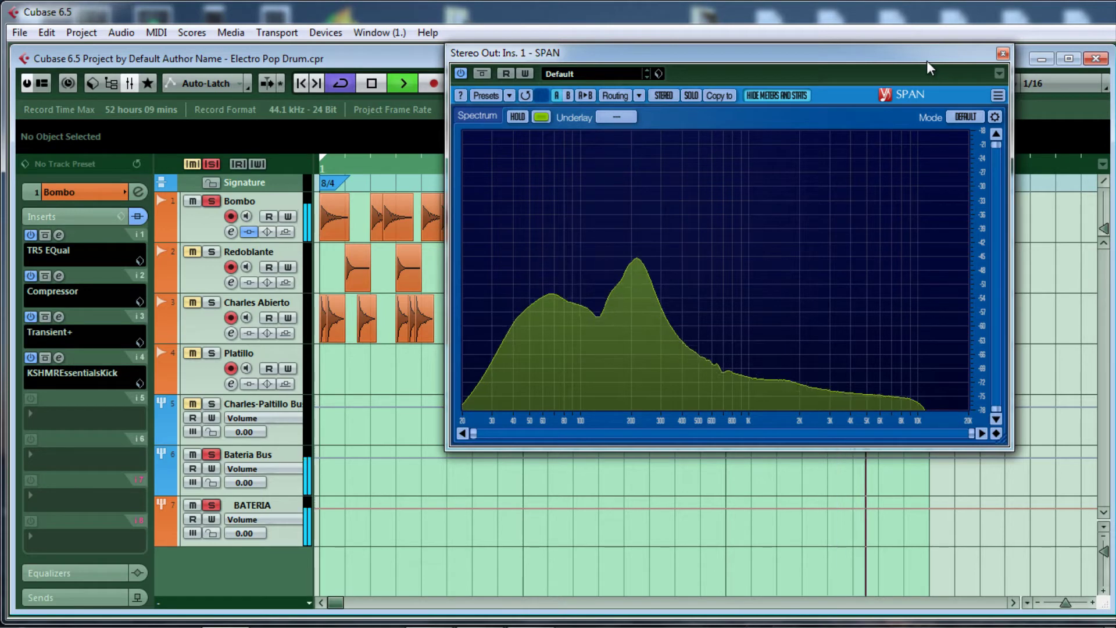
key("space")
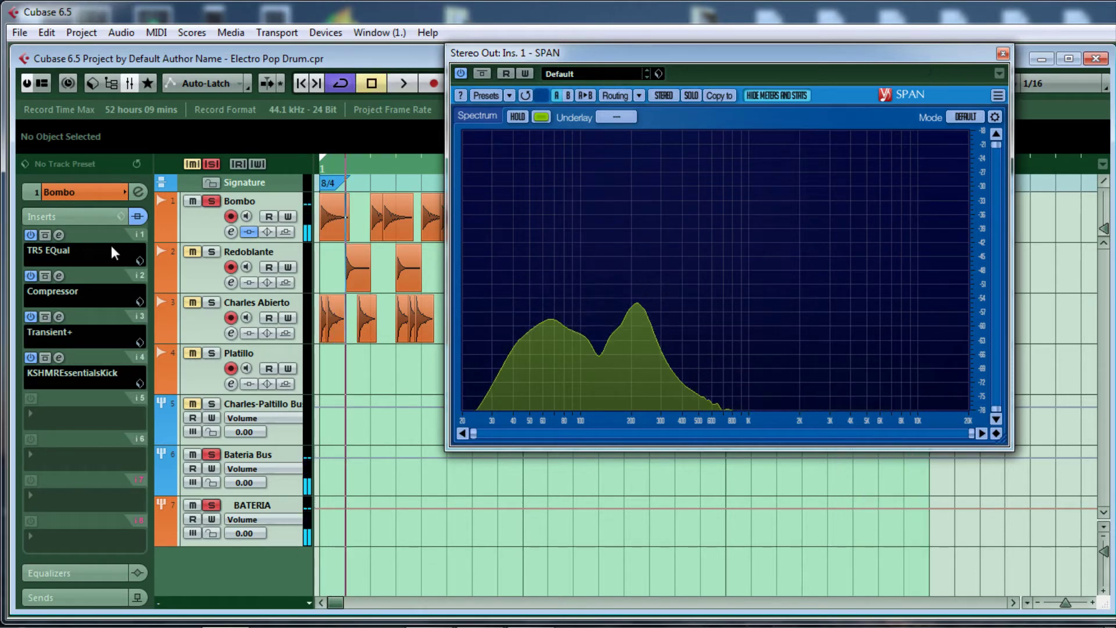
Load the Frontier limiter into the Bombo track's fifth insert slot and set its Release to Slow.
left_click(31, 414)
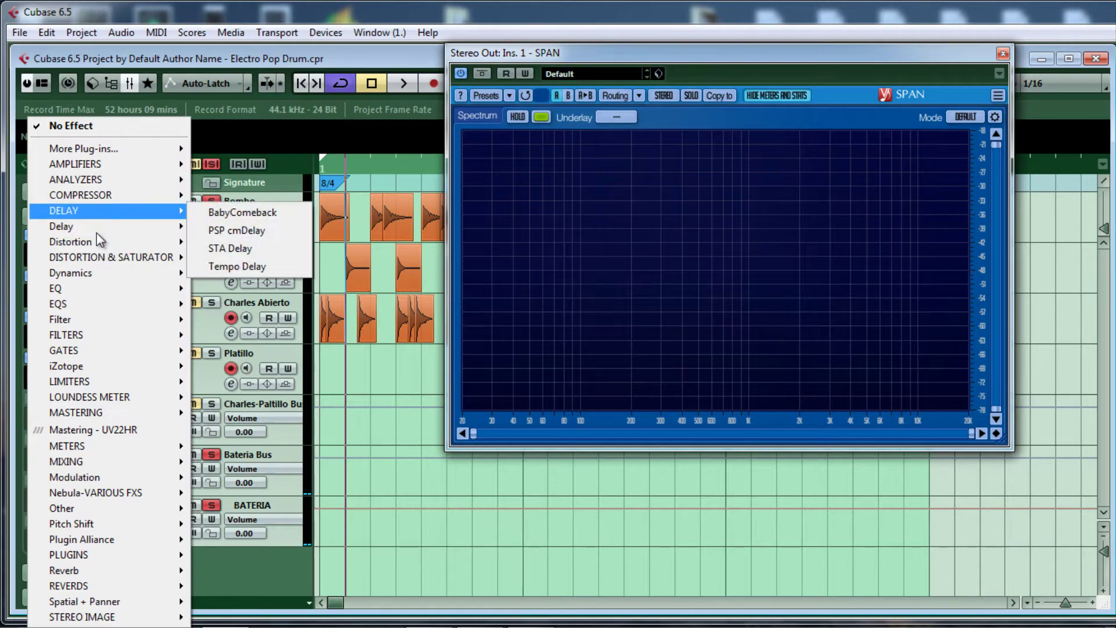
mouse_move(81, 383)
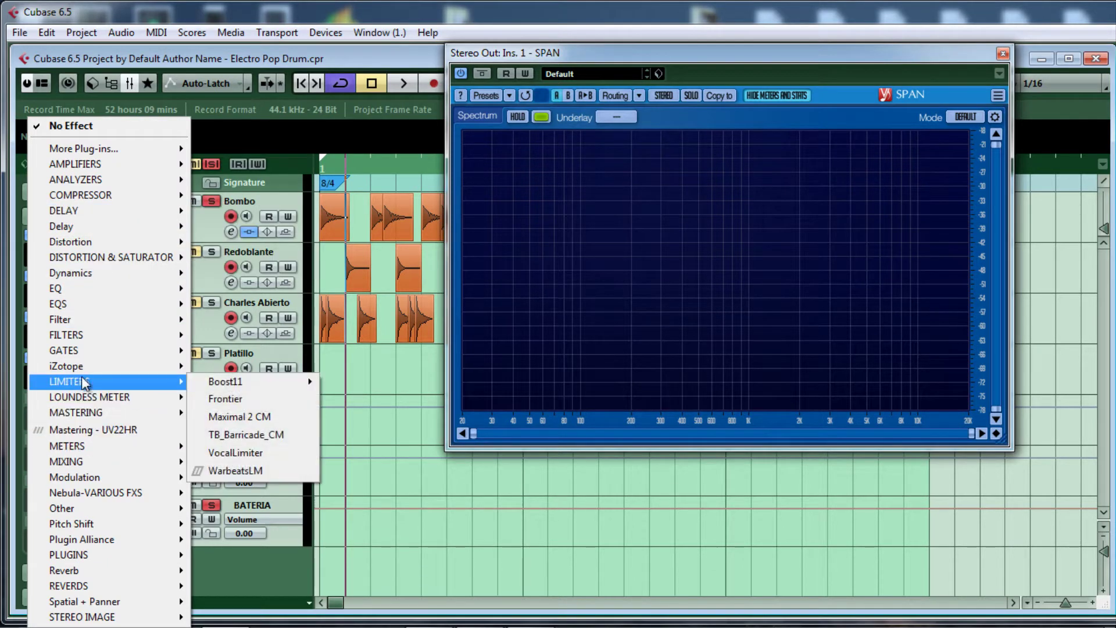
left_click(245, 398)
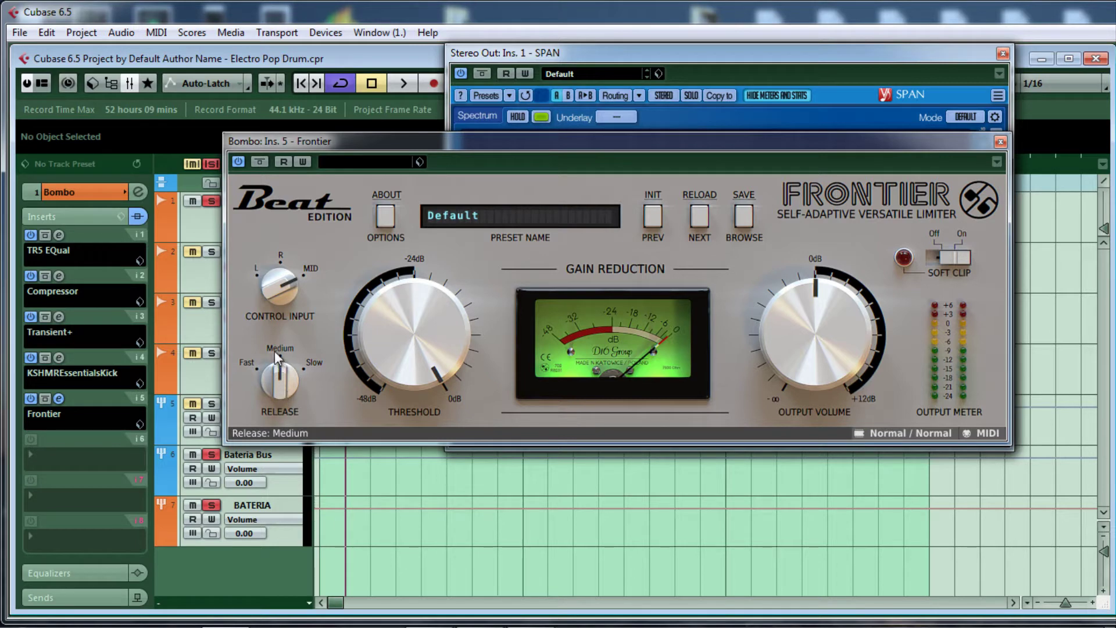
left_click_drag(276, 356, 274, 322)
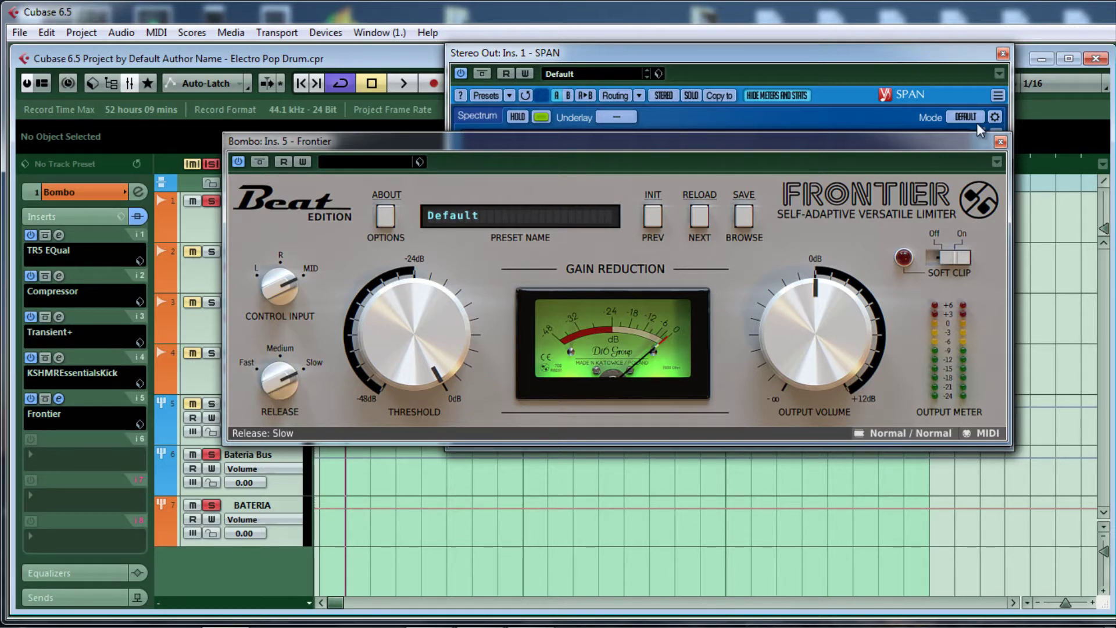
Play the loop, lower Frontier's Threshold slightly below 0 dB, and close the limiter window.
left_click_drag(921, 57, 932, 53)
left_click_drag(454, 142, 528, 189)
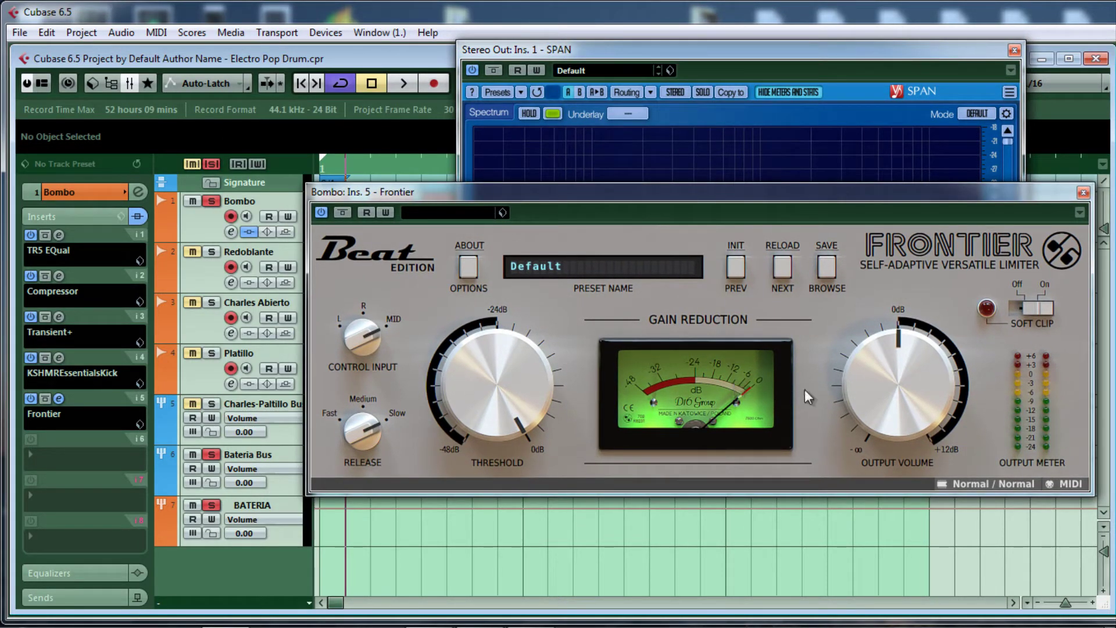
key("space")
left_click_drag(532, 382, 519, 403)
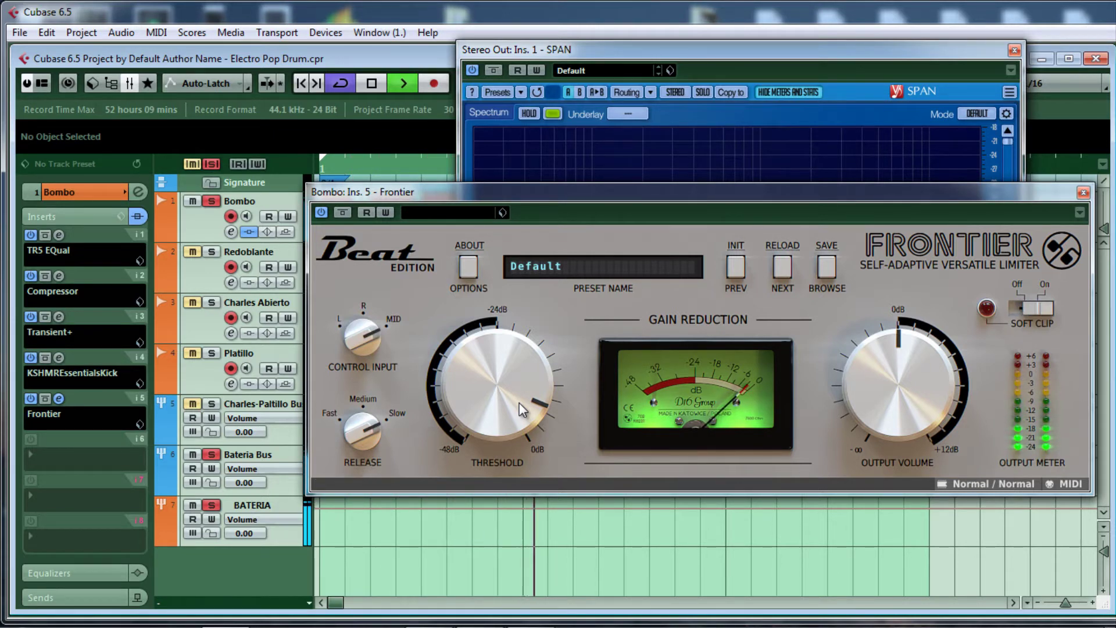
left_click(1083, 193)
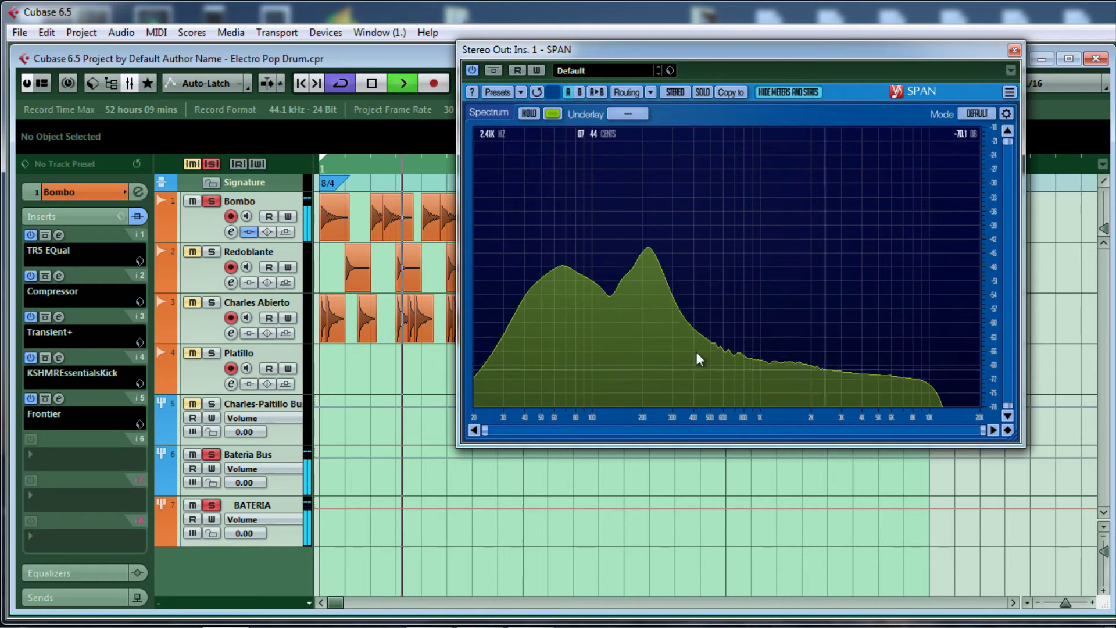
Compare the kick's spectrum in SPAN with all Bombo inserts bypassed and active, and stop playback.
left_click(140, 215)
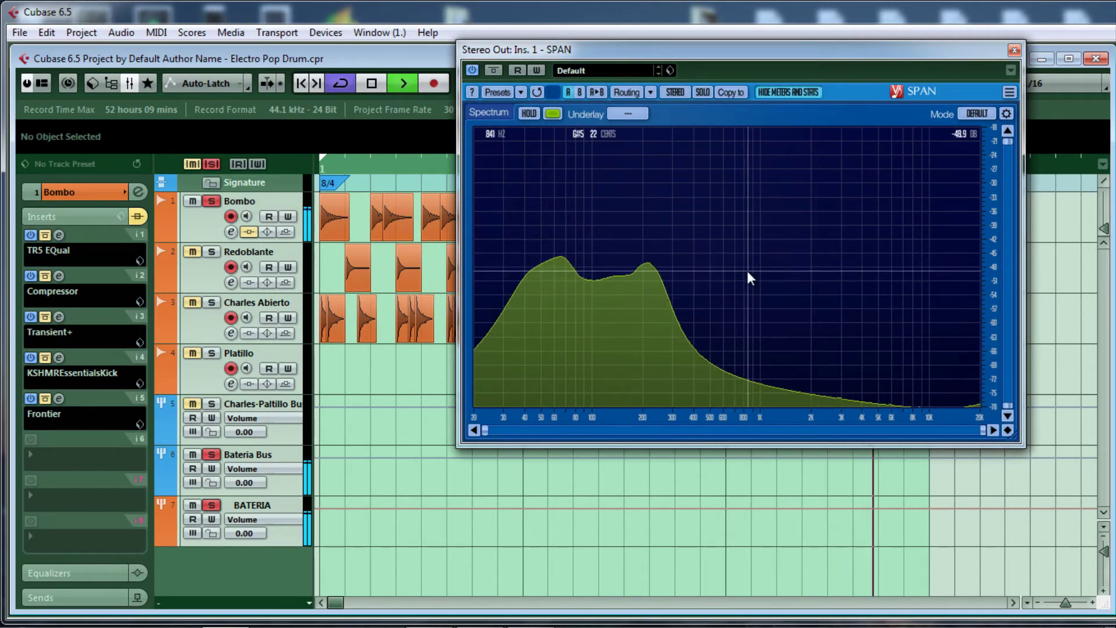
left_click(135, 216)
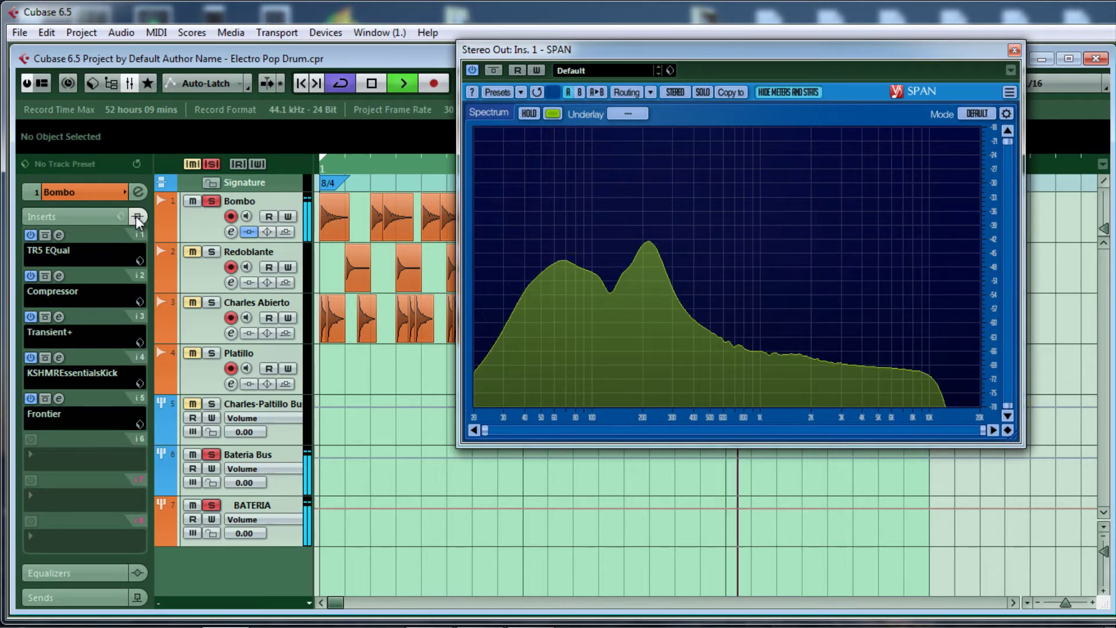
key("space")
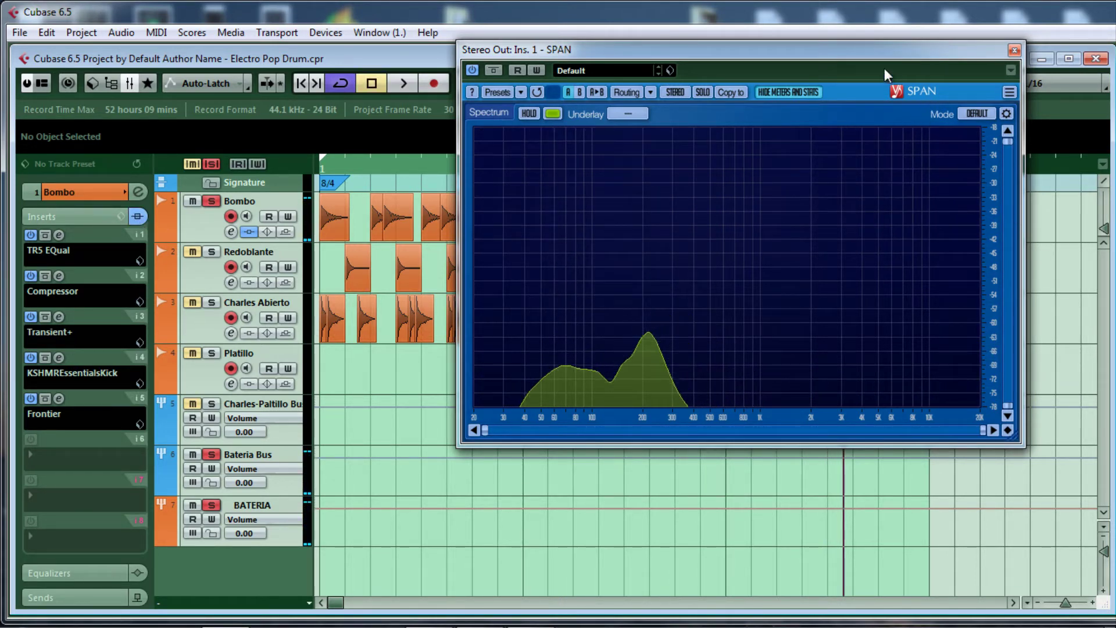
Move SPAN out of the way, pull the Bombo fader down to -∞ in the Mixer, and show the Mixer's extended view.
left_click_drag(880, 55, 1115, 57)
left_click_drag(1115, 209, 570, 246)
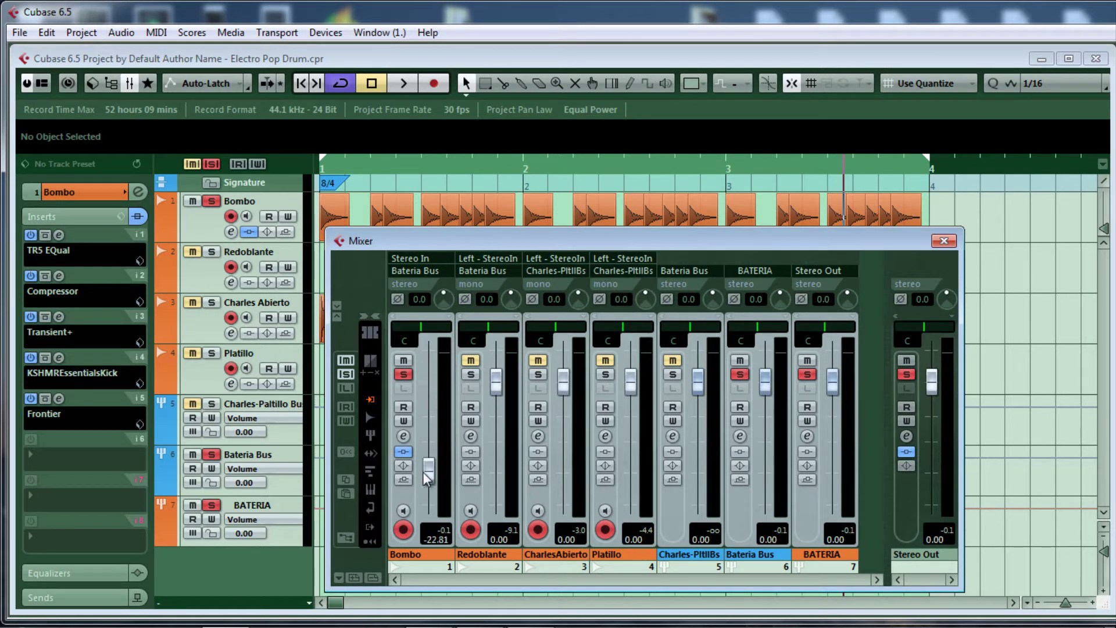
left_click_drag(422, 492, 423, 498)
left_click(337, 306)
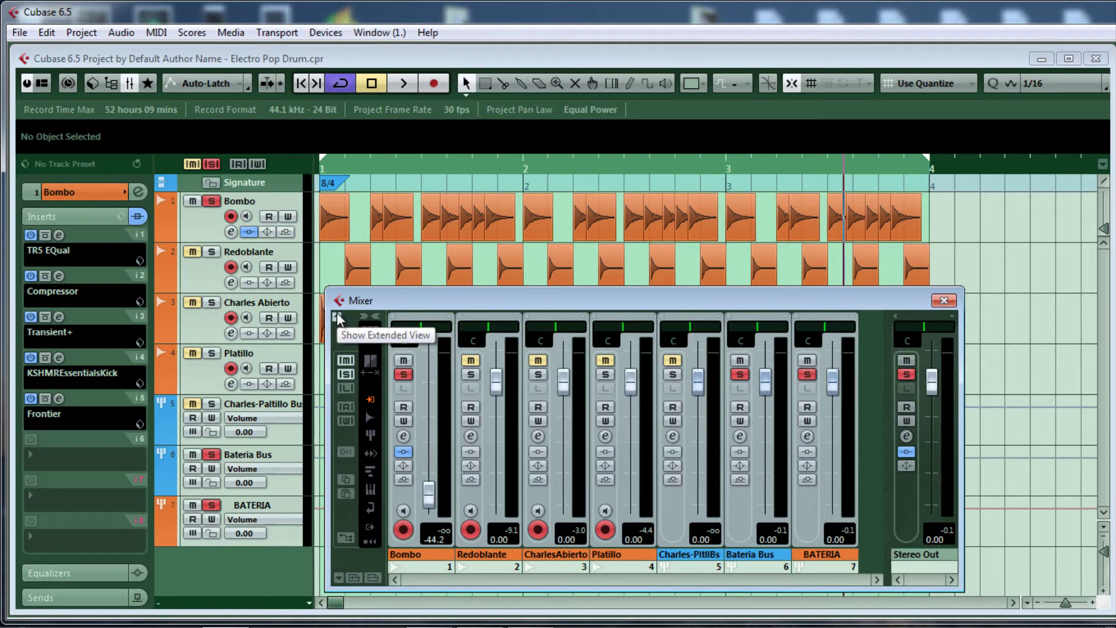
left_click(337, 313)
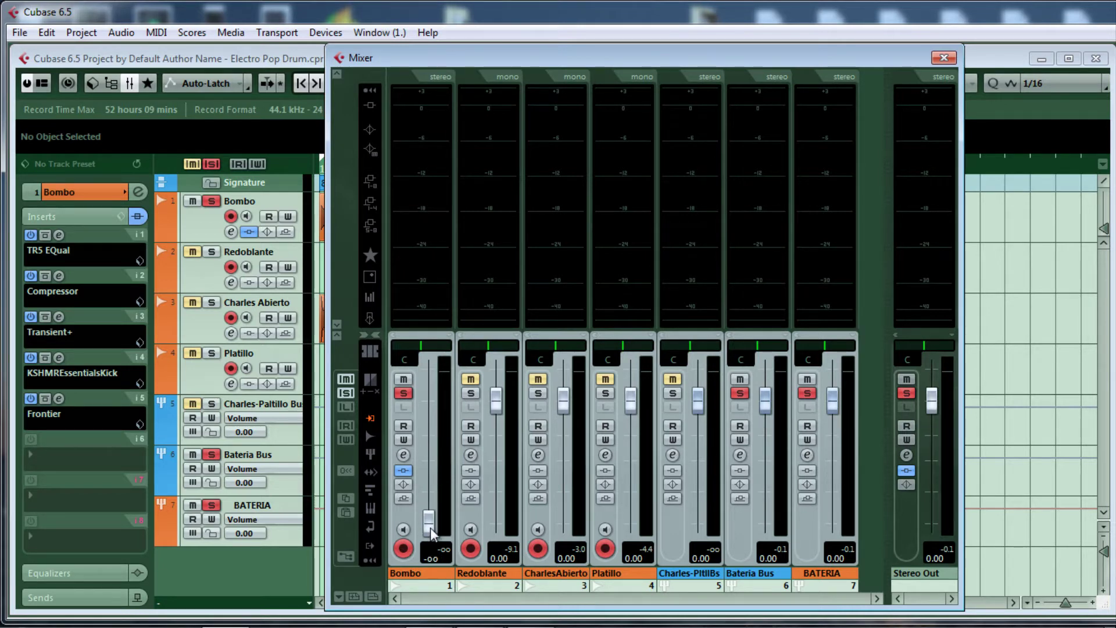
Set the Bombo fader to -14.02 dB while the loop plays, stop playback, and move the Mixer out of the way.
left_click_drag(430, 527, 430, 471)
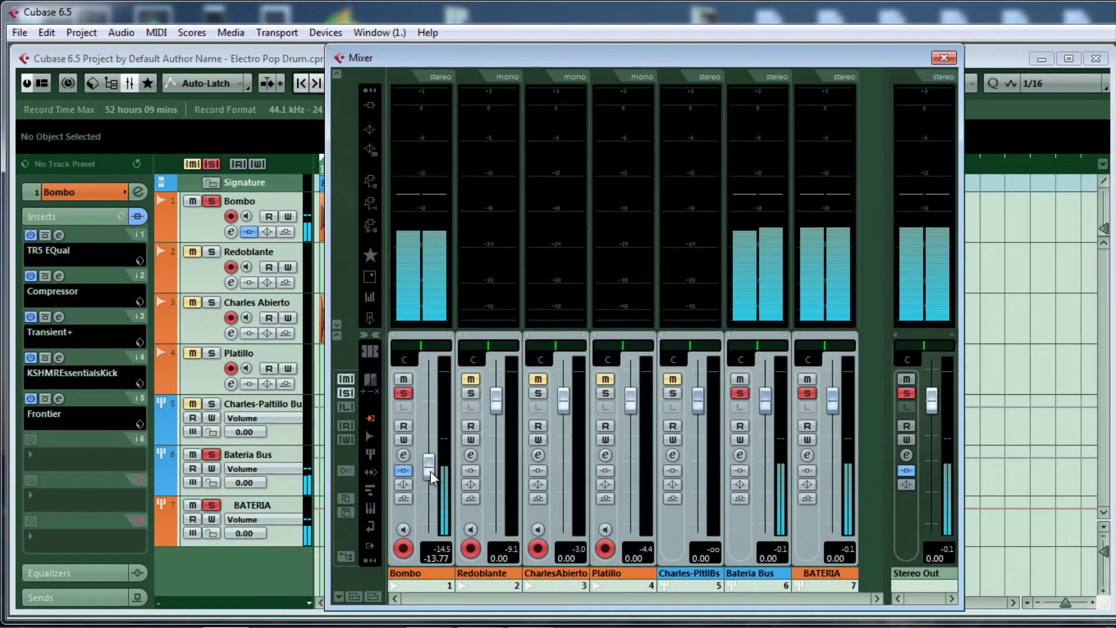
left_click_drag(431, 471, 431, 469)
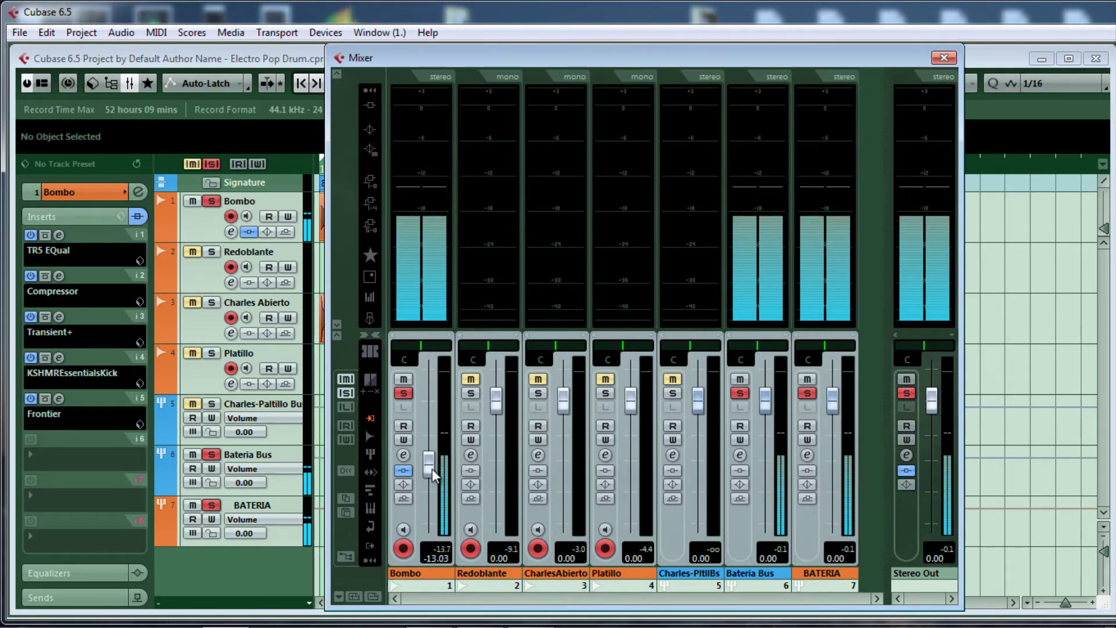
left_click_drag(432, 468, 432, 473)
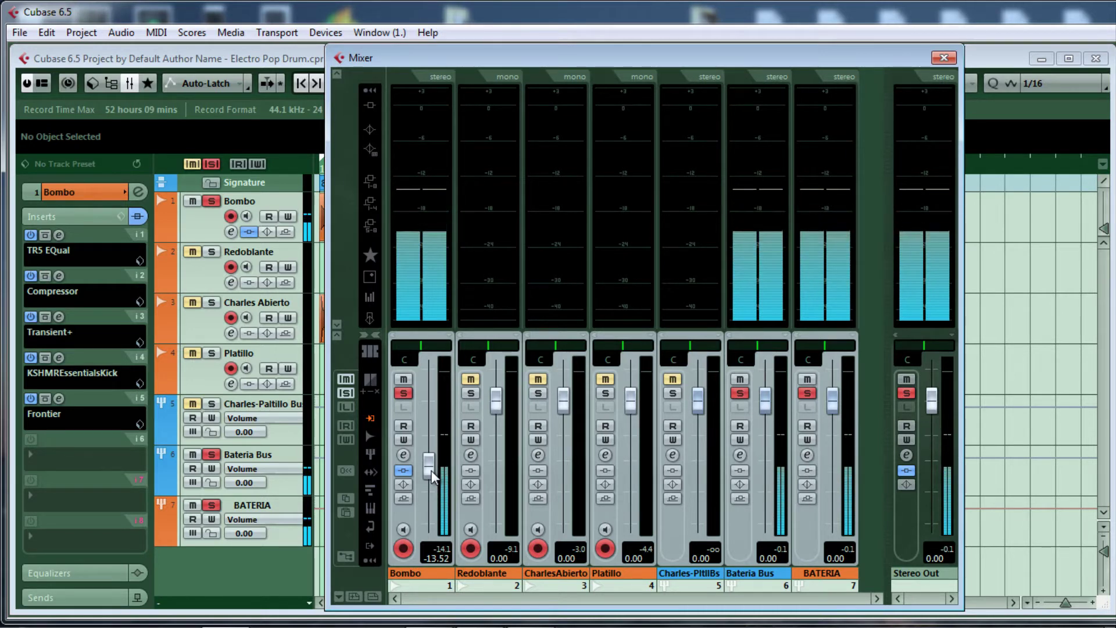
left_click_drag(435, 470, 436, 428)
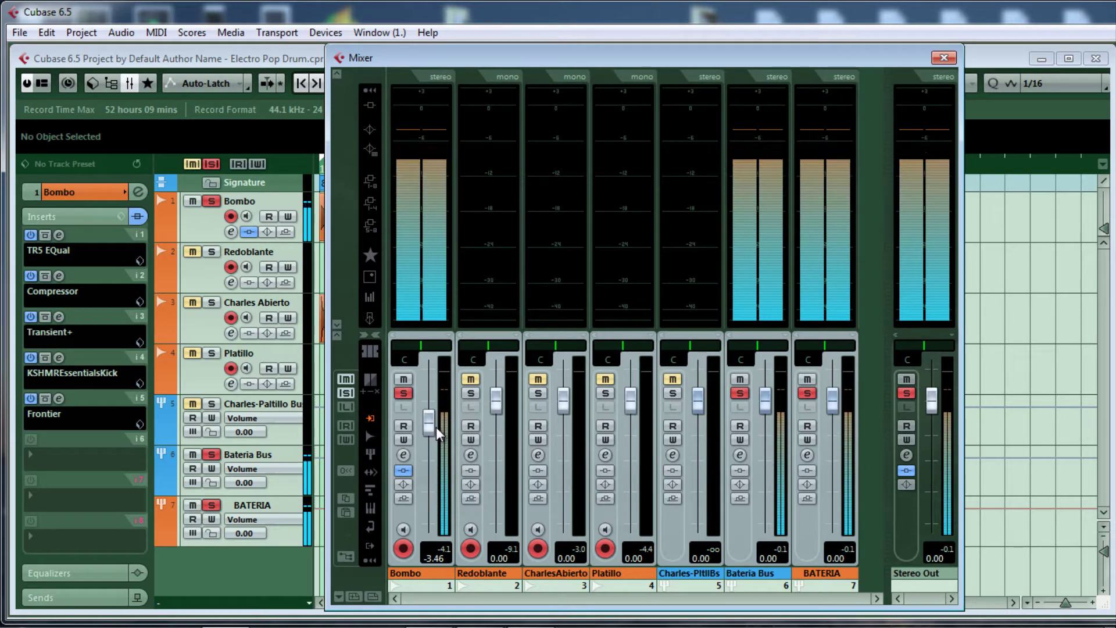
left_click_drag(436, 427, 431, 468)
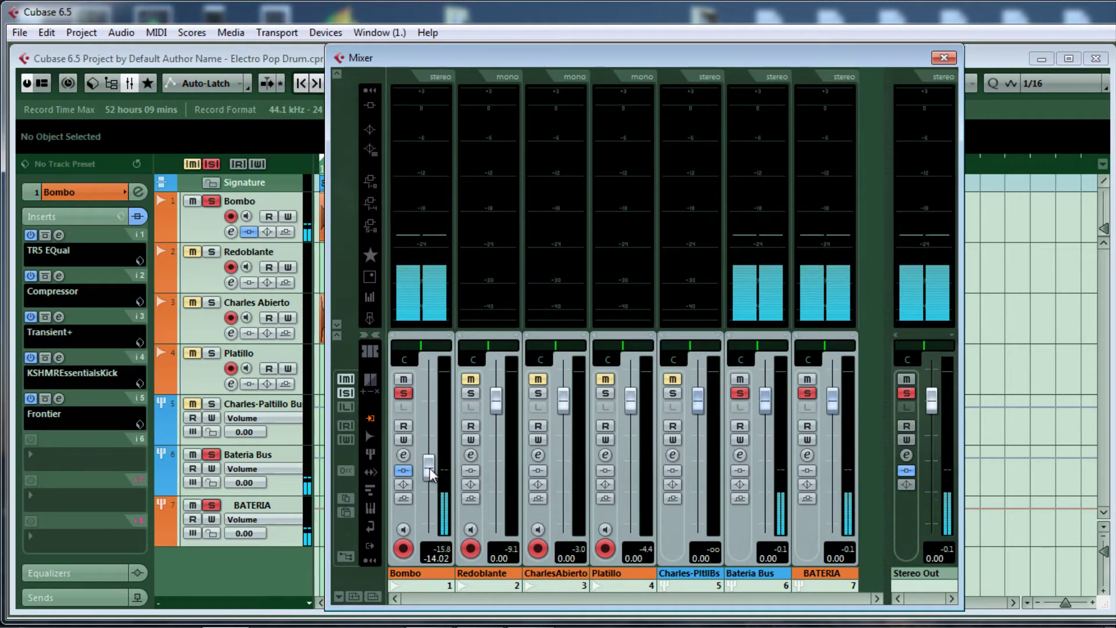
key("space")
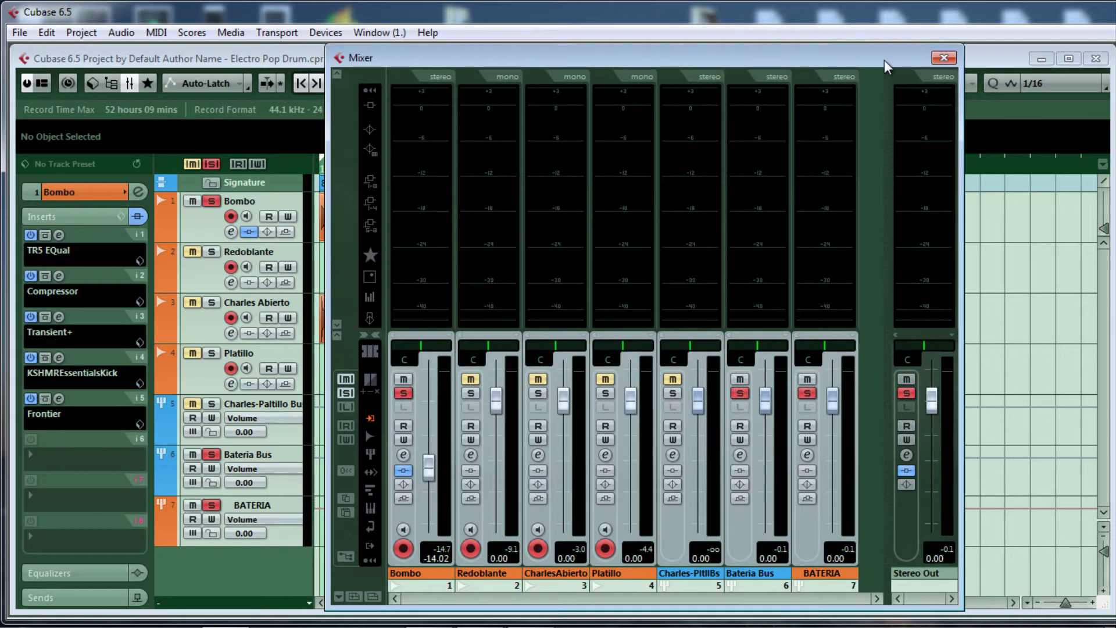
left_click_drag(884, 60, 1115, 75)
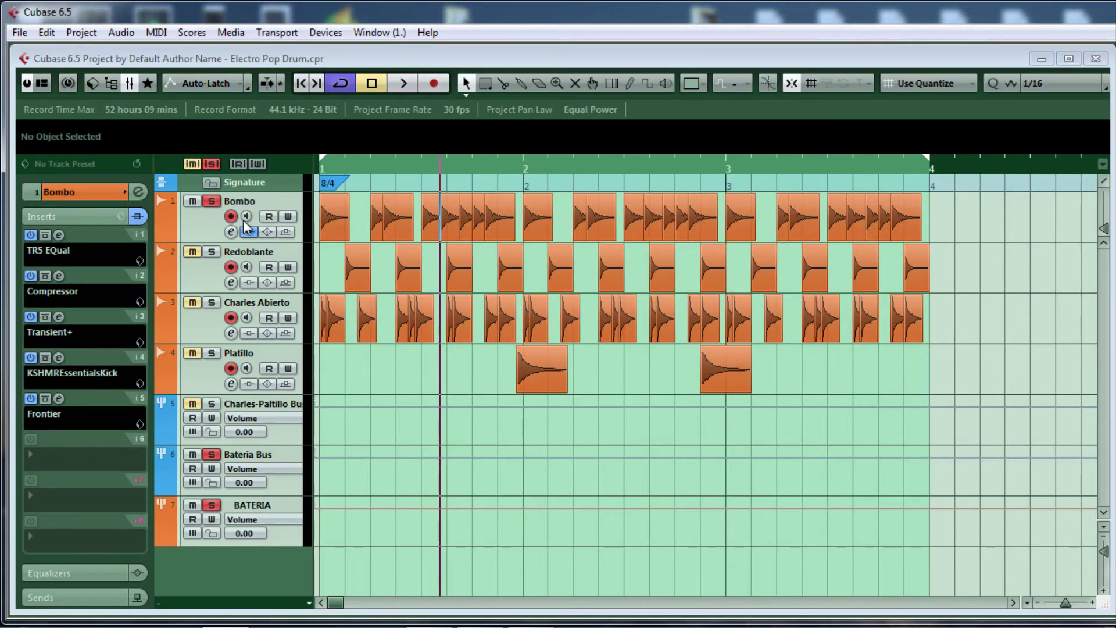
Solo Redoblante instead of Bombo, and add a stereo FX channel track with the LittlePlate reverb directly below Redoblante.
left_click(212, 201)
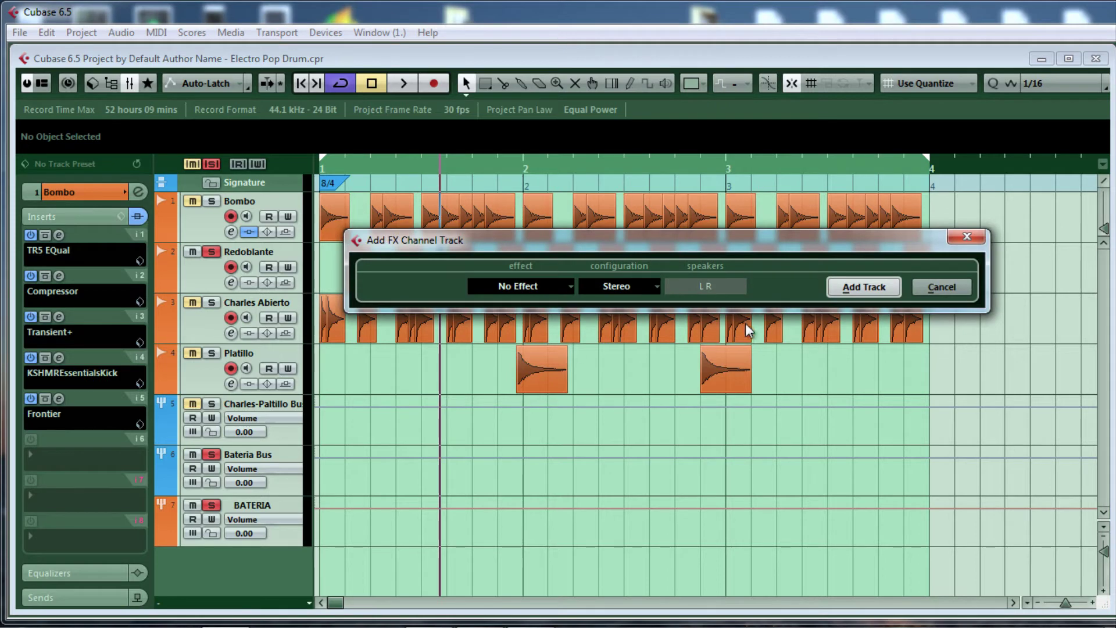
left_click(567, 285)
mouse_move(543, 203)
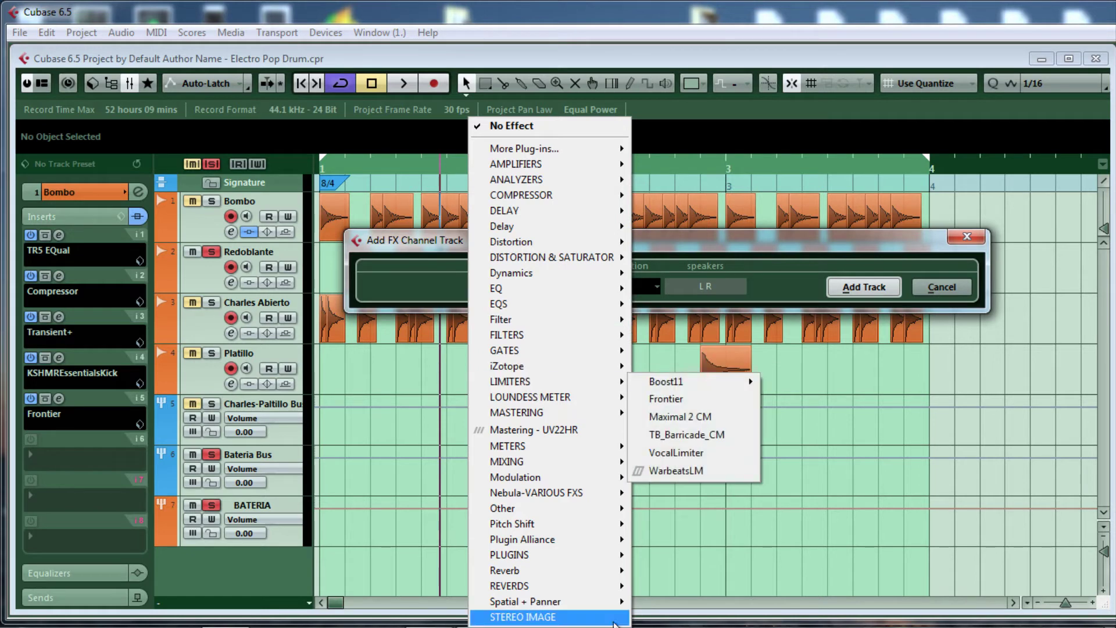
mouse_move(551, 586)
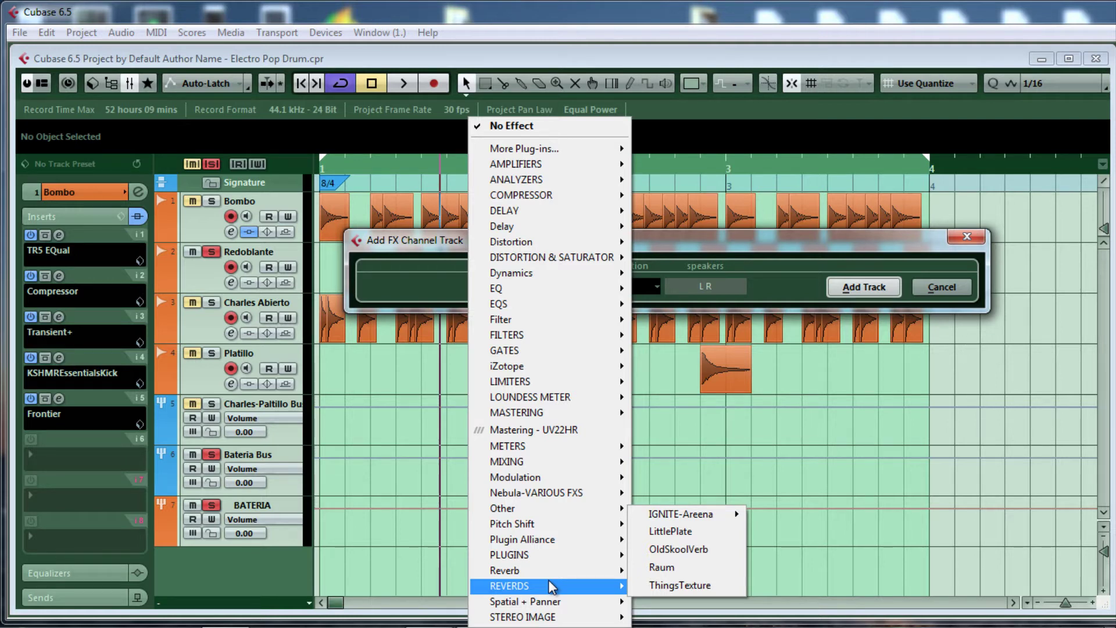
left_click(669, 532)
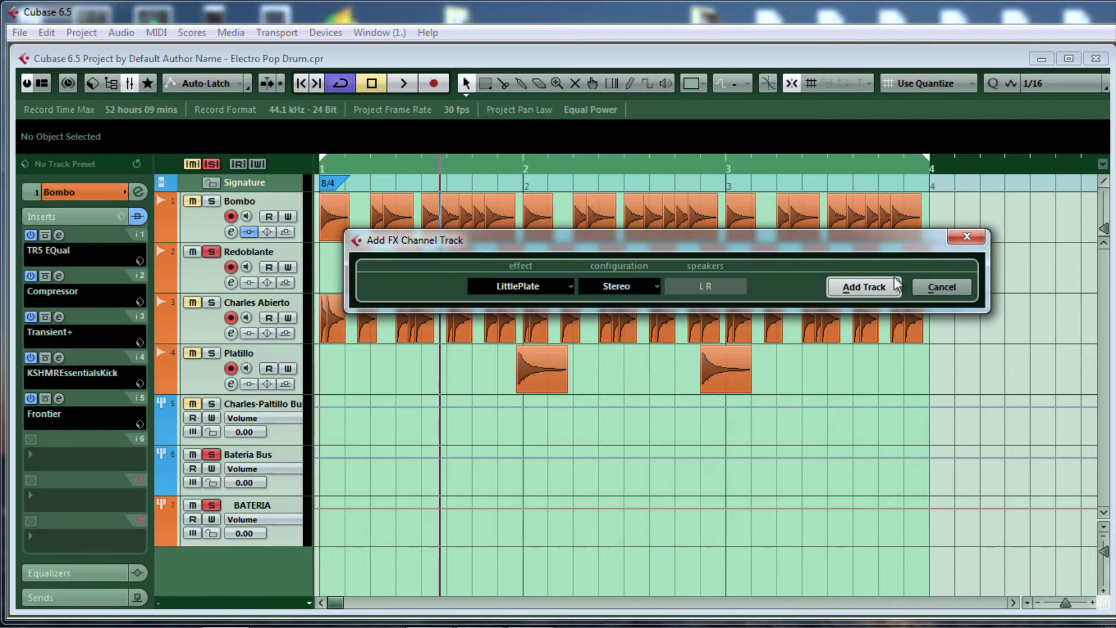
left_click(849, 287)
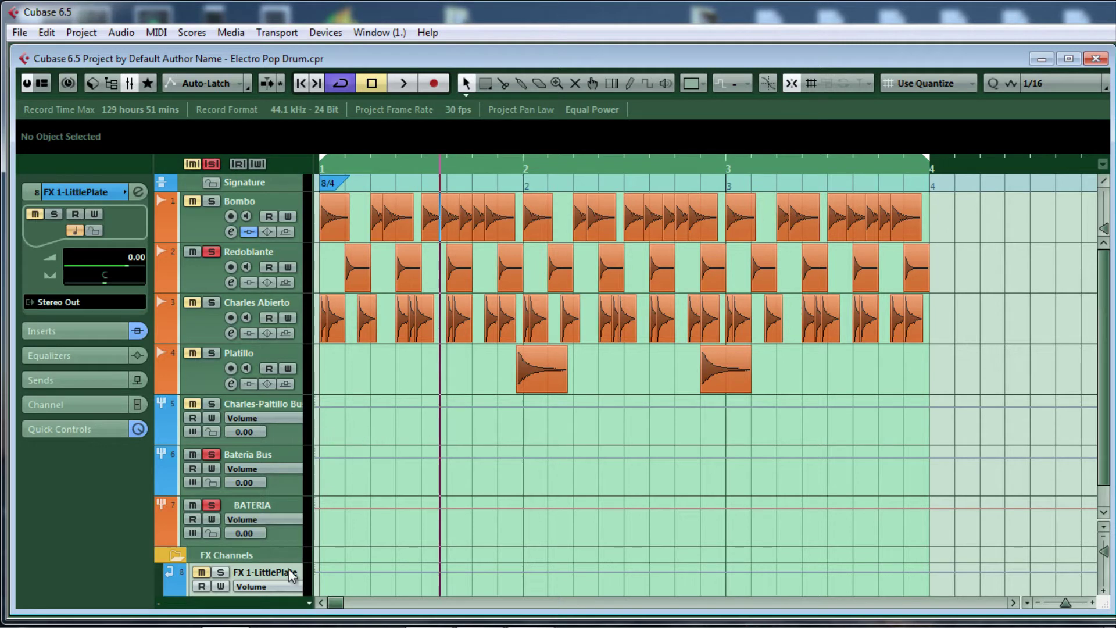
left_click_drag(280, 575, 291, 461)
left_click_drag(291, 396, 301, 324)
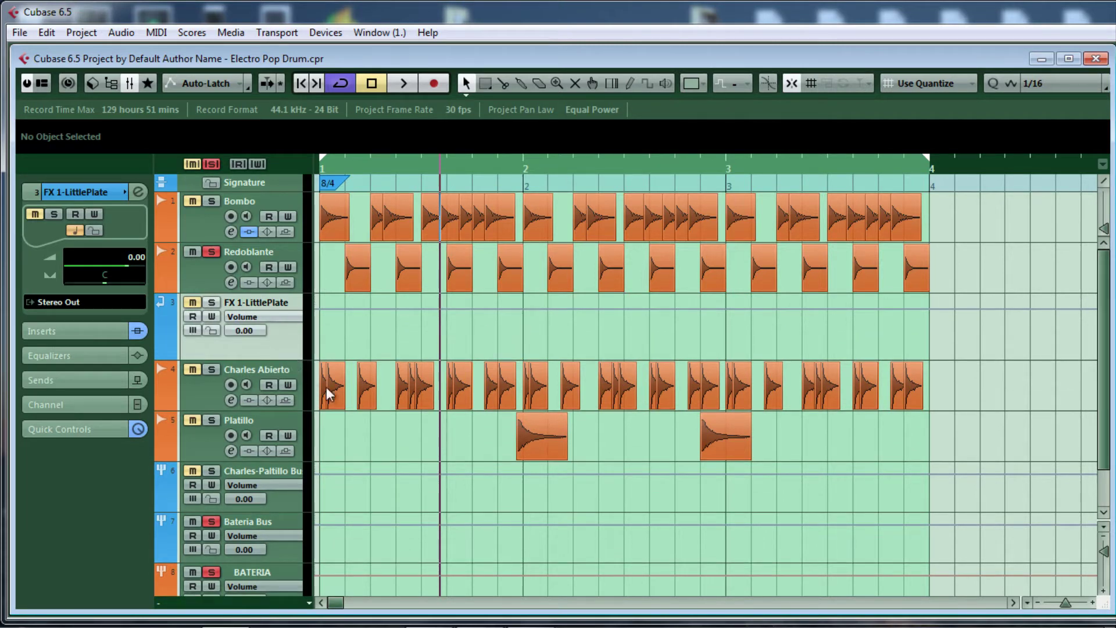
Select all Redoblante events, start the loop at the first one, and play it to examine the spectrum in SPAN.
left_click(207, 280)
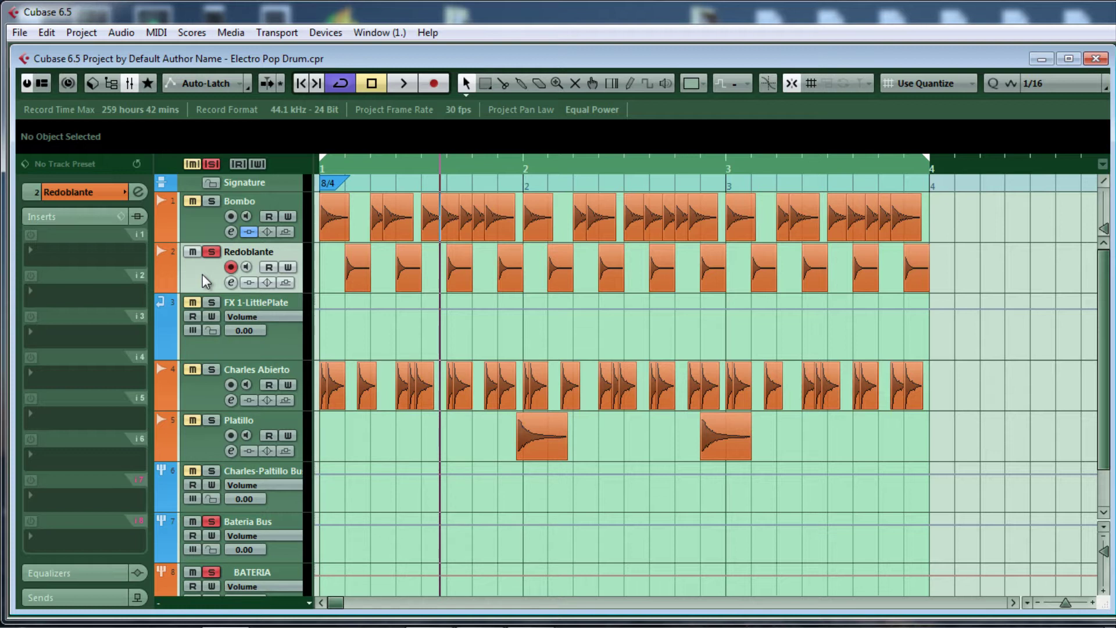
left_click_drag(356, 291, 356, 289)
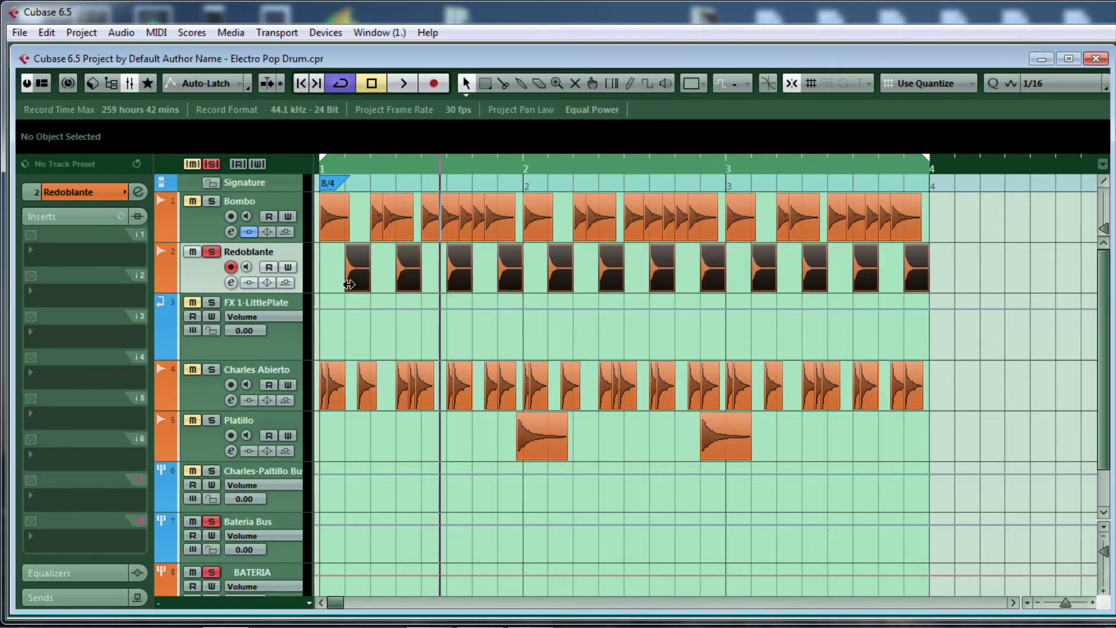
left_click(346, 168)
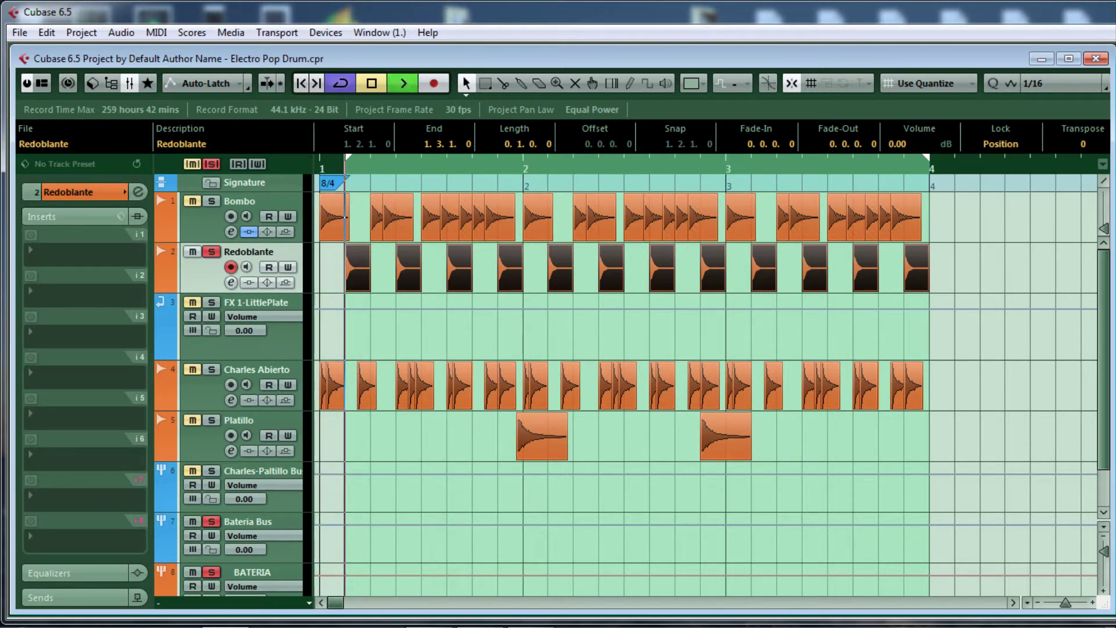
left_click_drag(819, 71, 722, 66)
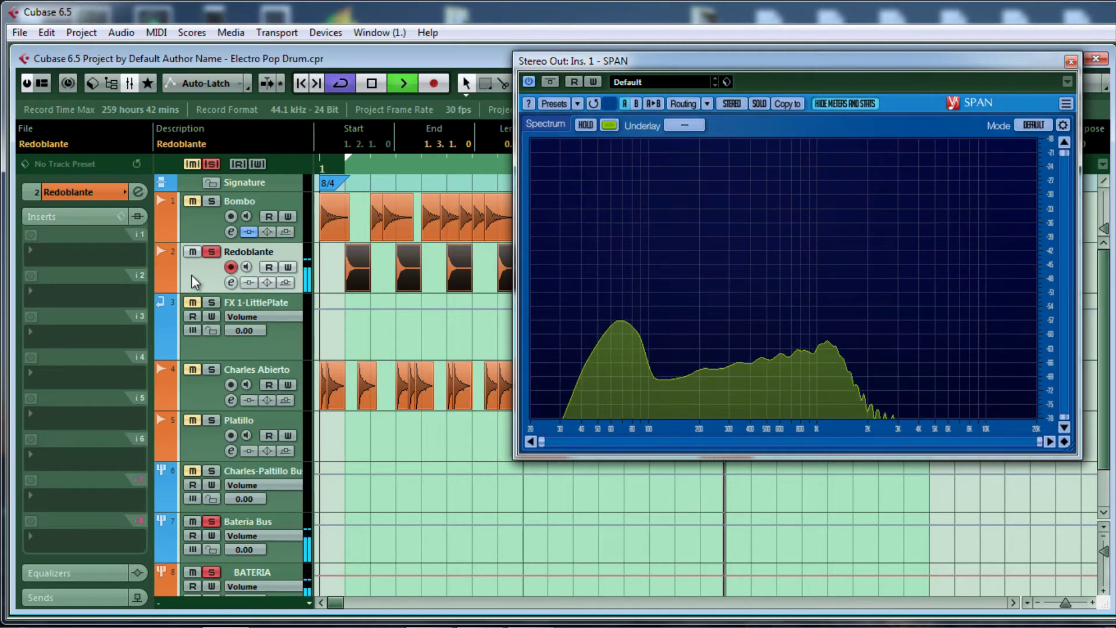
key("space")
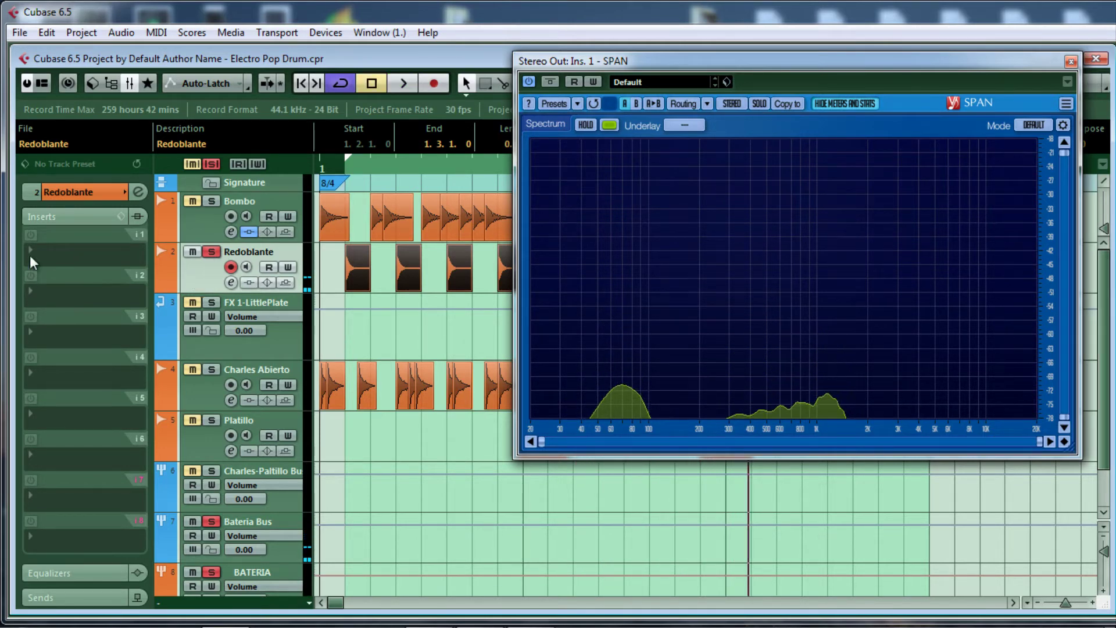
Load the TDR Nova equalizer into Redoblante's first insert slot and arrange its window with SPAN moved aside.
left_click(29, 252)
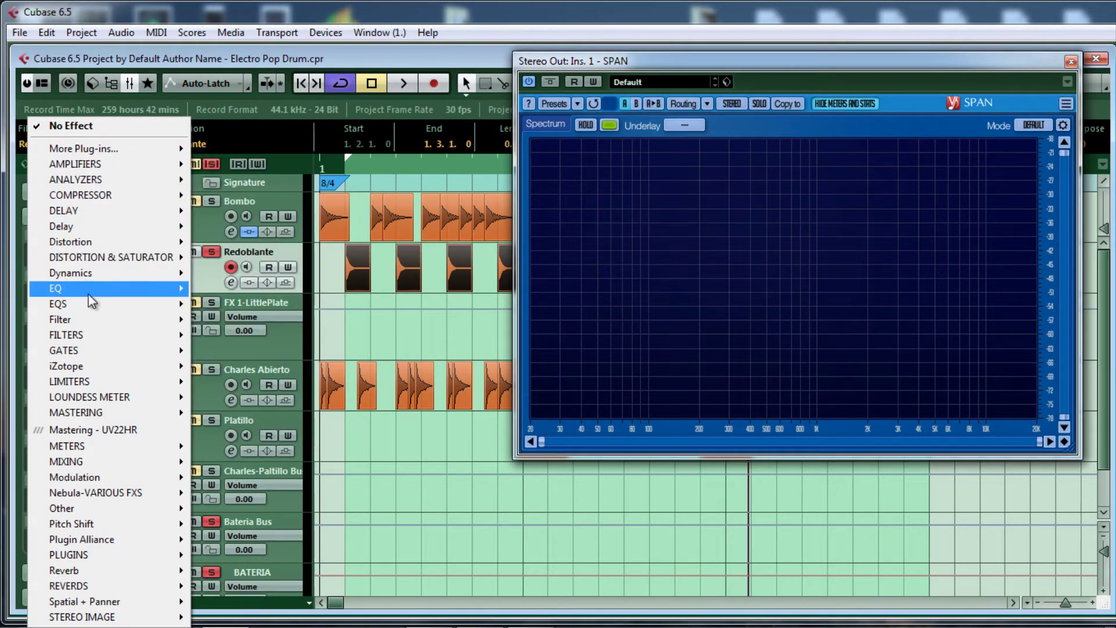
mouse_move(88, 301)
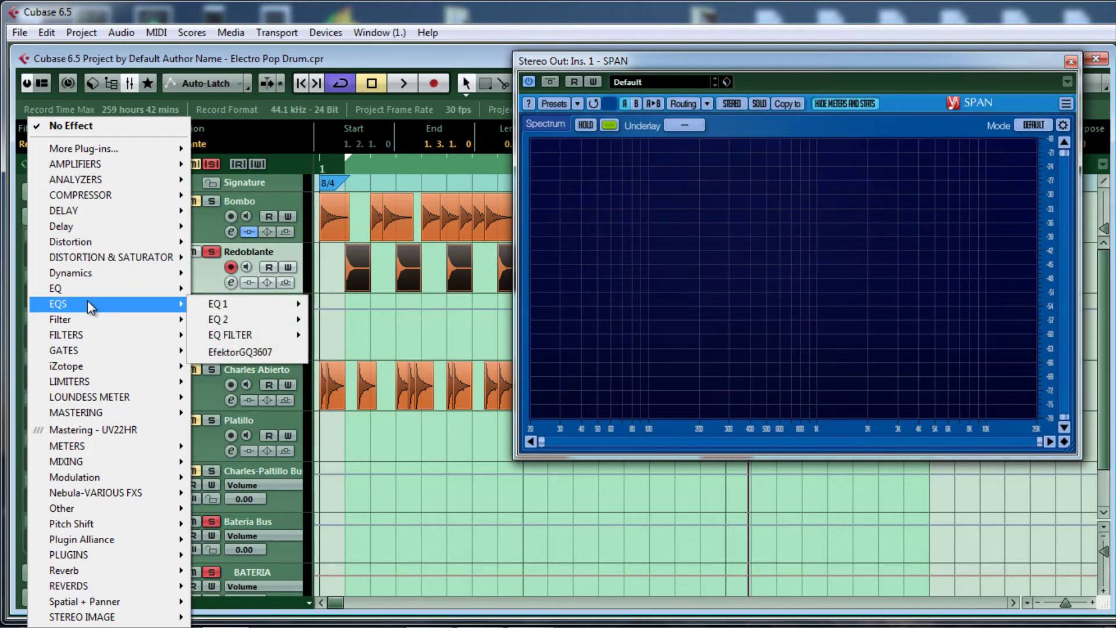
mouse_move(253, 320)
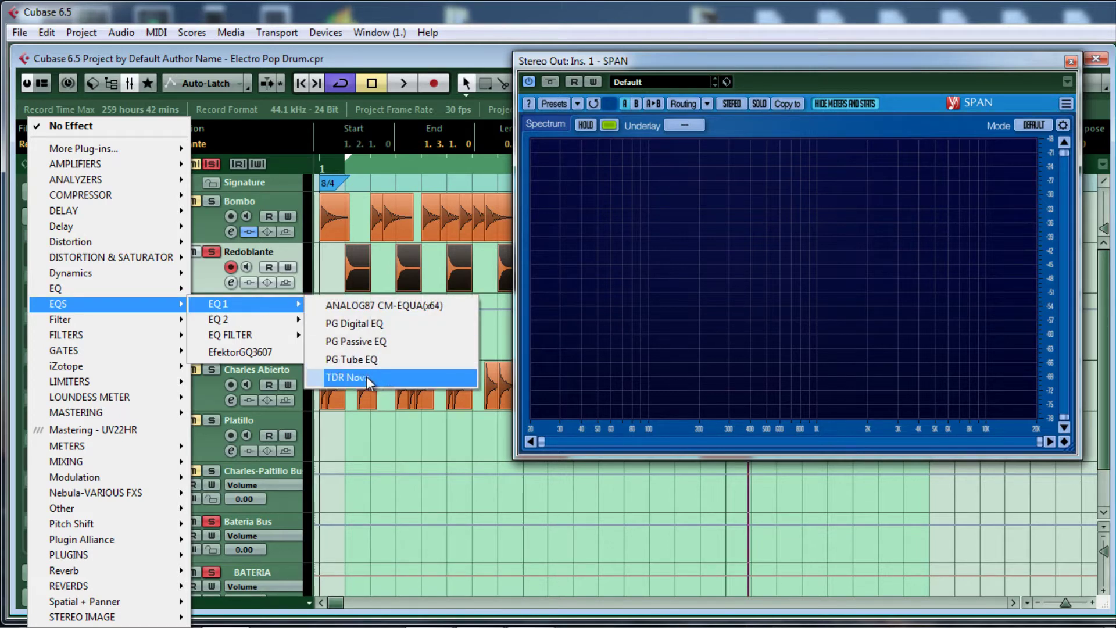
left_click(366, 378)
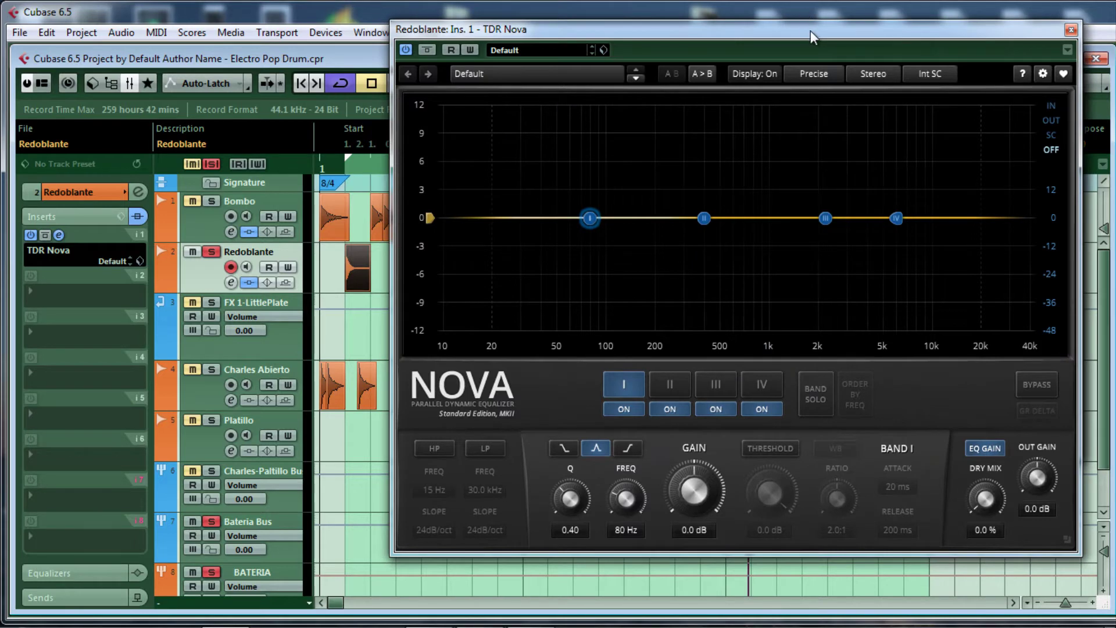
left_click_drag(810, 37, 703, 53)
left_click_drag(1031, 68, 991, 50)
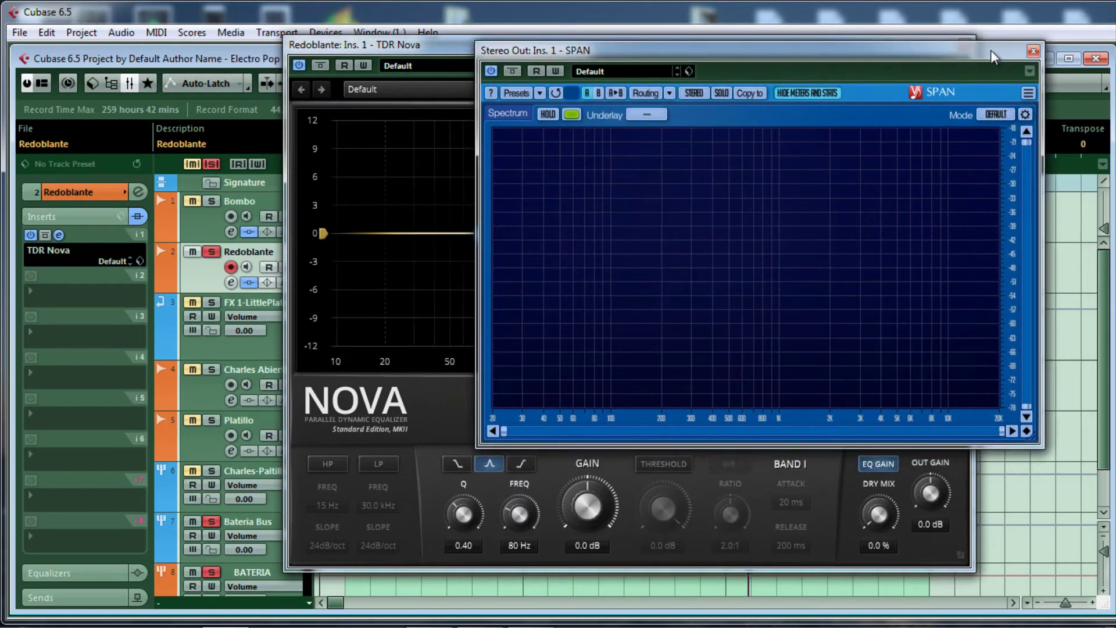
left_click_drag(657, 52, 1115, 49)
left_click_drag(834, 40, 848, 30)
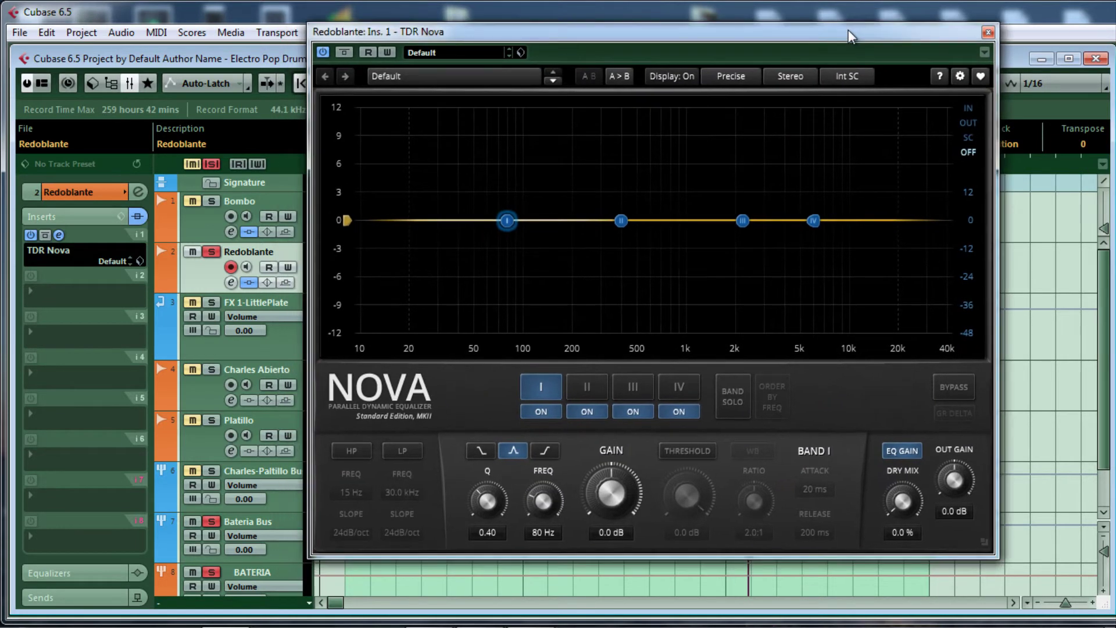
Turn off Nova's bands I to IV, enable its high-pass filter and IN analyzer, and check the playing snare in SPAN.
left_click(543, 413)
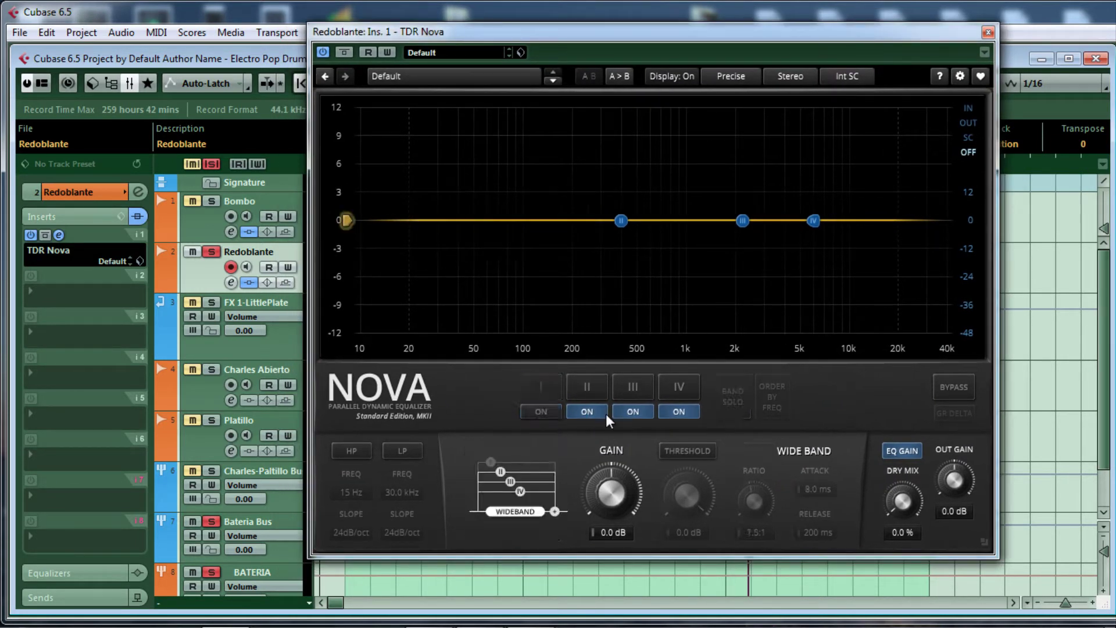
left_click(675, 411)
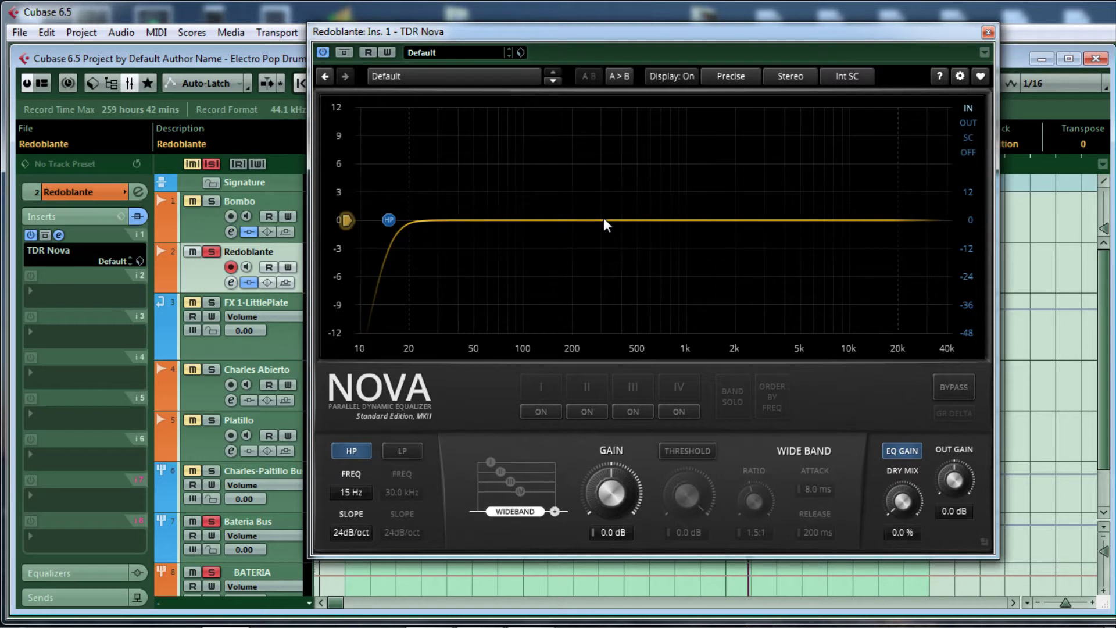
key("space")
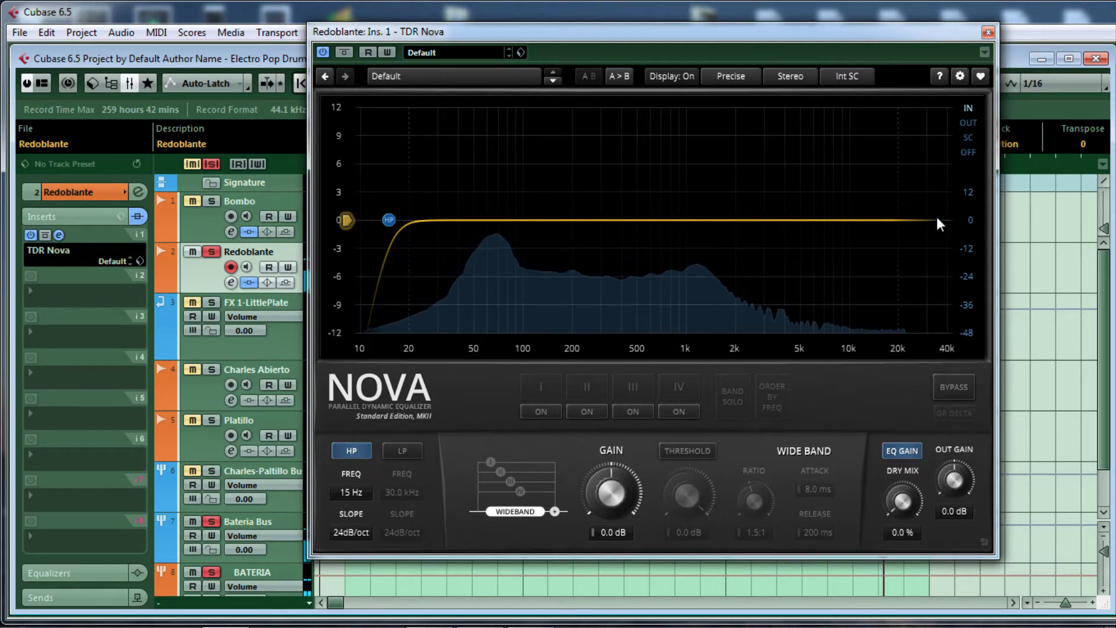
left_click_drag(1115, 73, 701, 77)
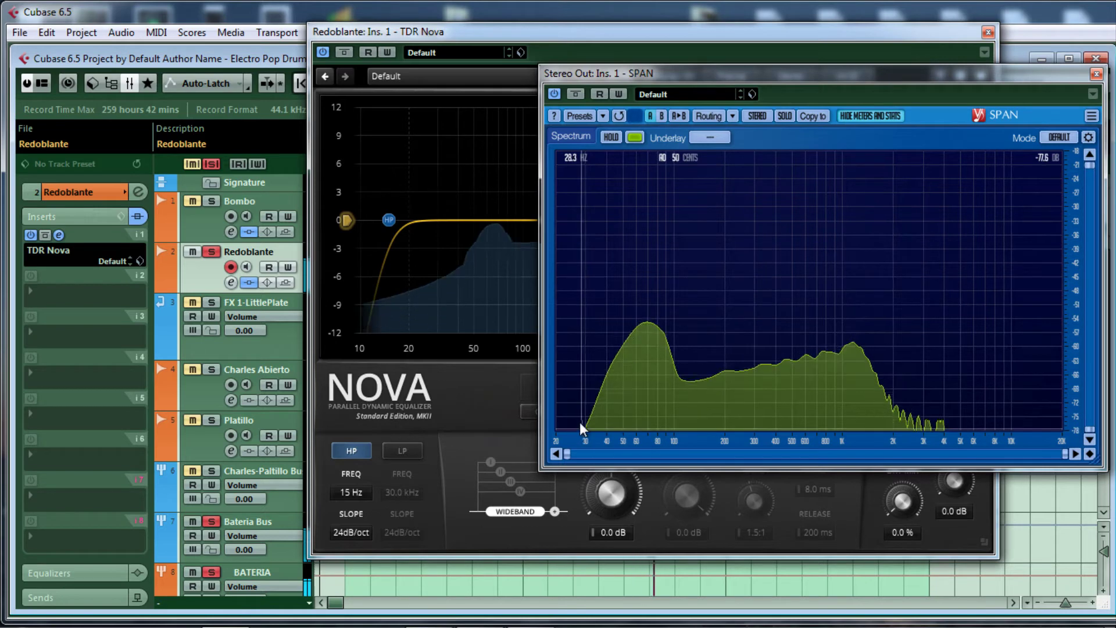
Set Nova's high-pass frequency on Redoblante to 34 Hz while the loop plays.
left_click_drag(390, 220, 432, 219)
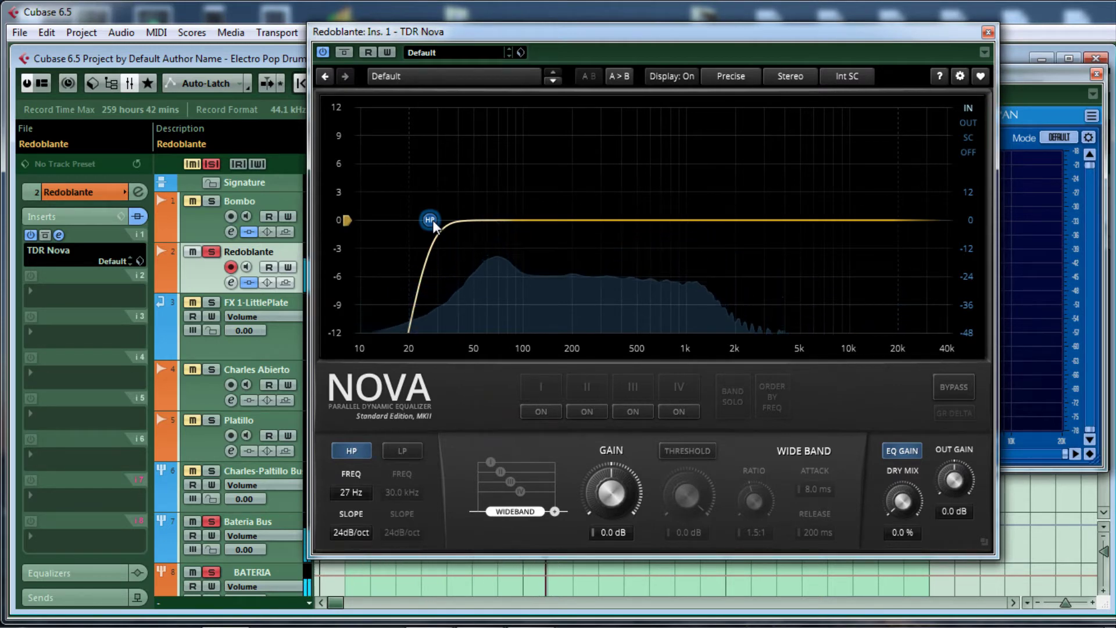
left_click_drag(433, 222, 458, 237)
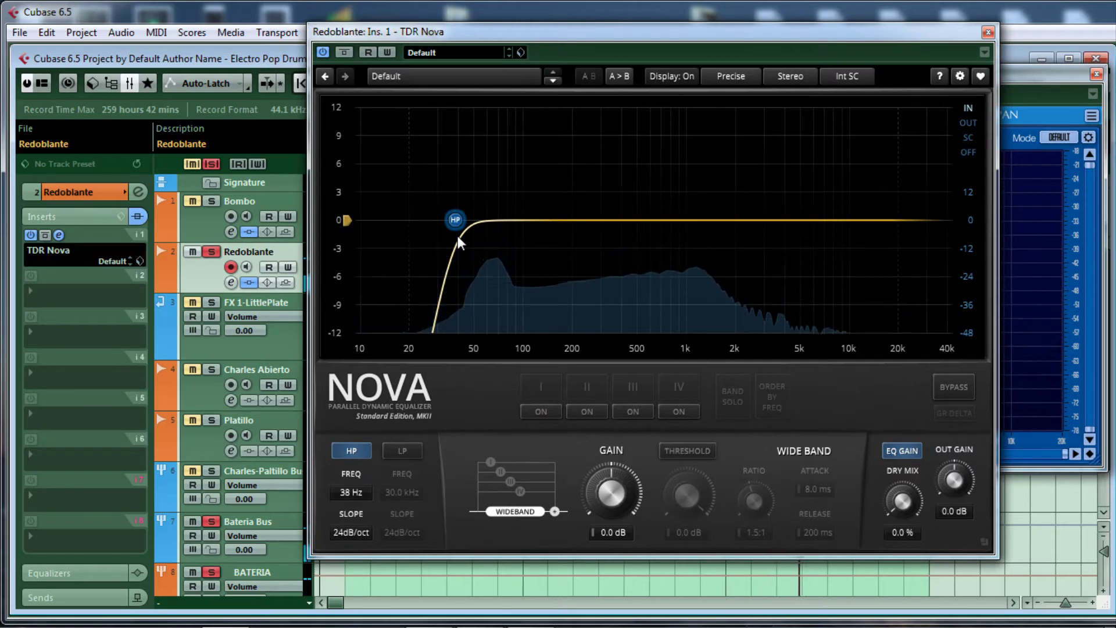
left_click_drag(458, 223, 451, 223)
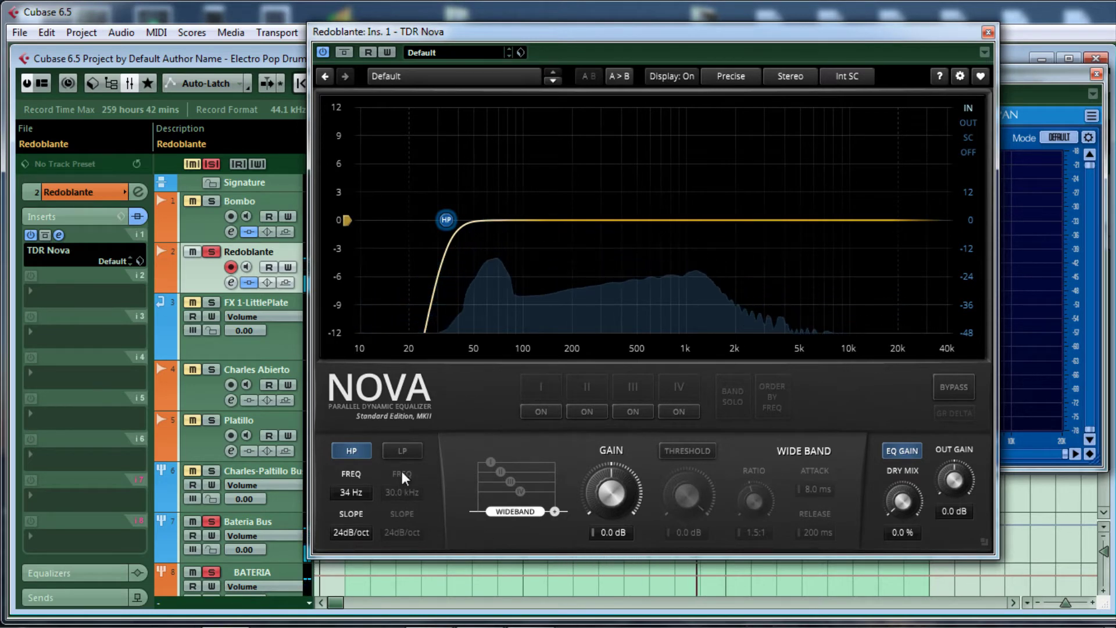
Enable Nova's low-pass filter at 15.8 kHz and compare the snare with the EQ bypassed and active.
left_click(403, 451)
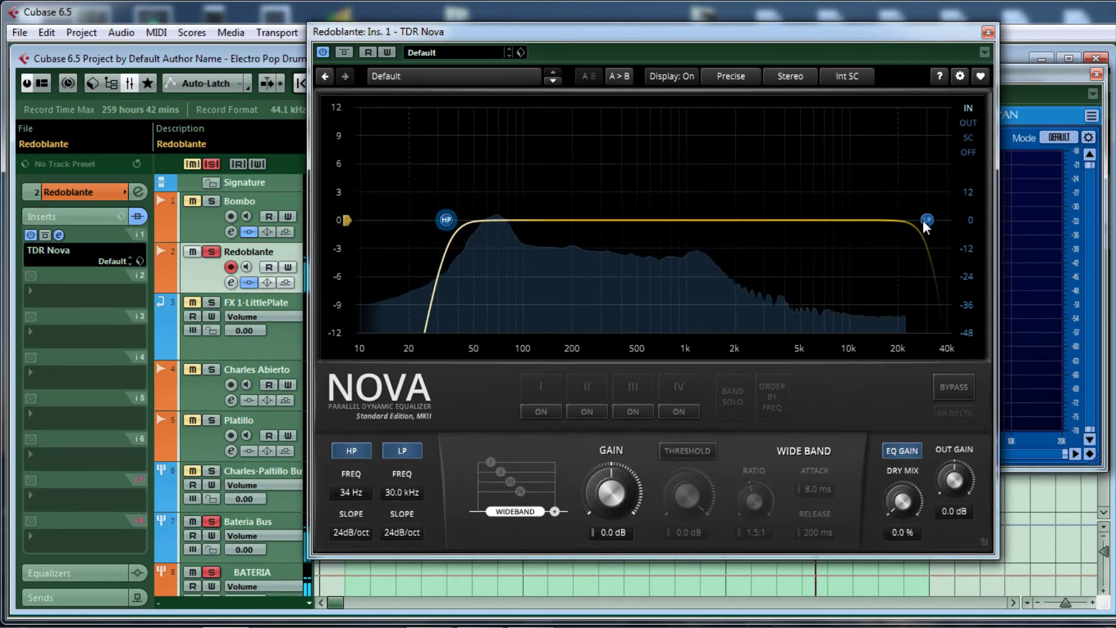
left_click_drag(925, 222, 878, 225)
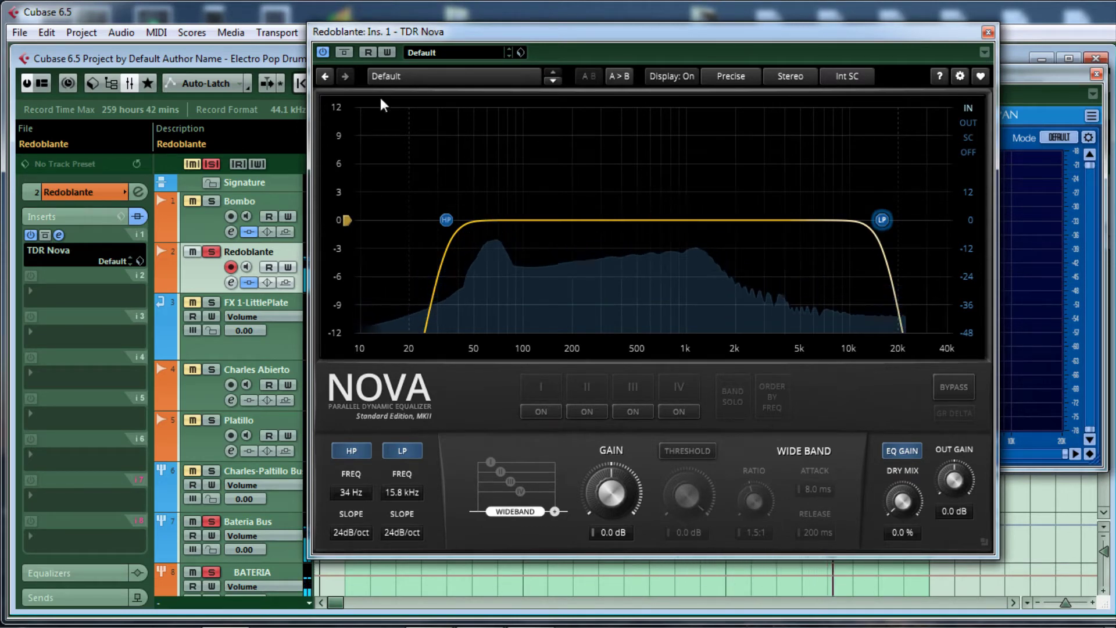
left_click(349, 54)
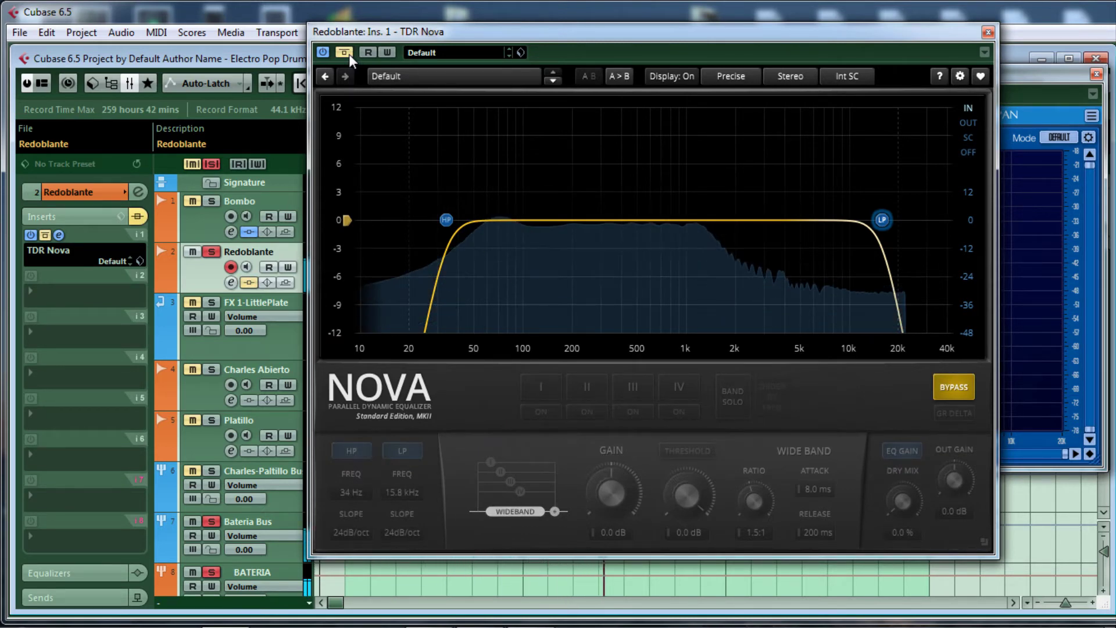
left_click(349, 54)
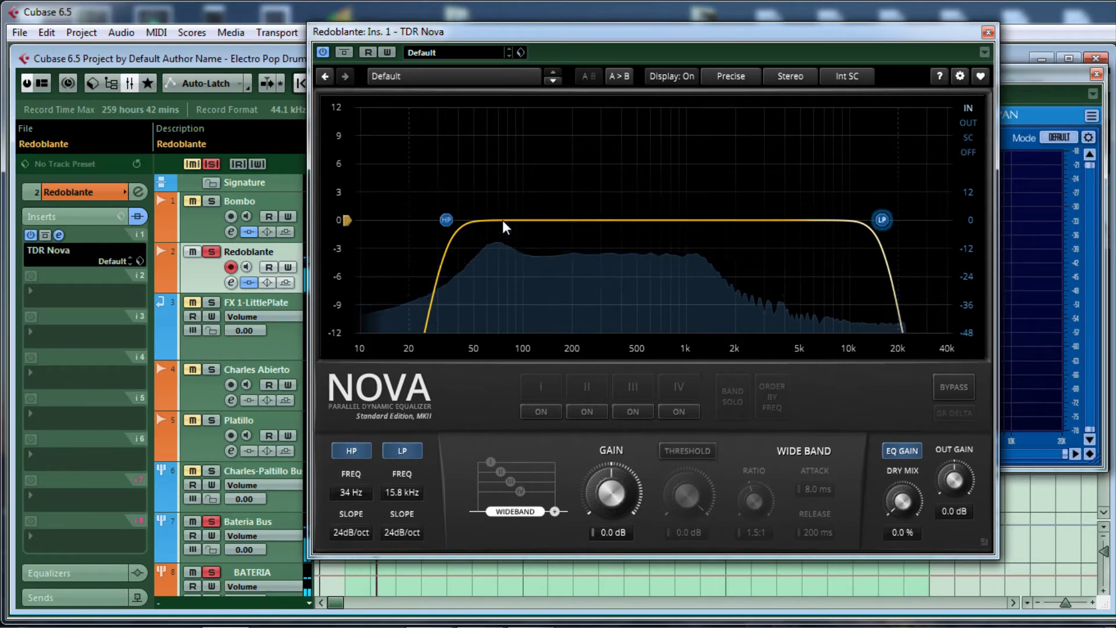
Enable Nova's band I on Redoblante as a bell boost of 2.0 dB at 71 Hz with Q 2.78.
left_click(547, 410)
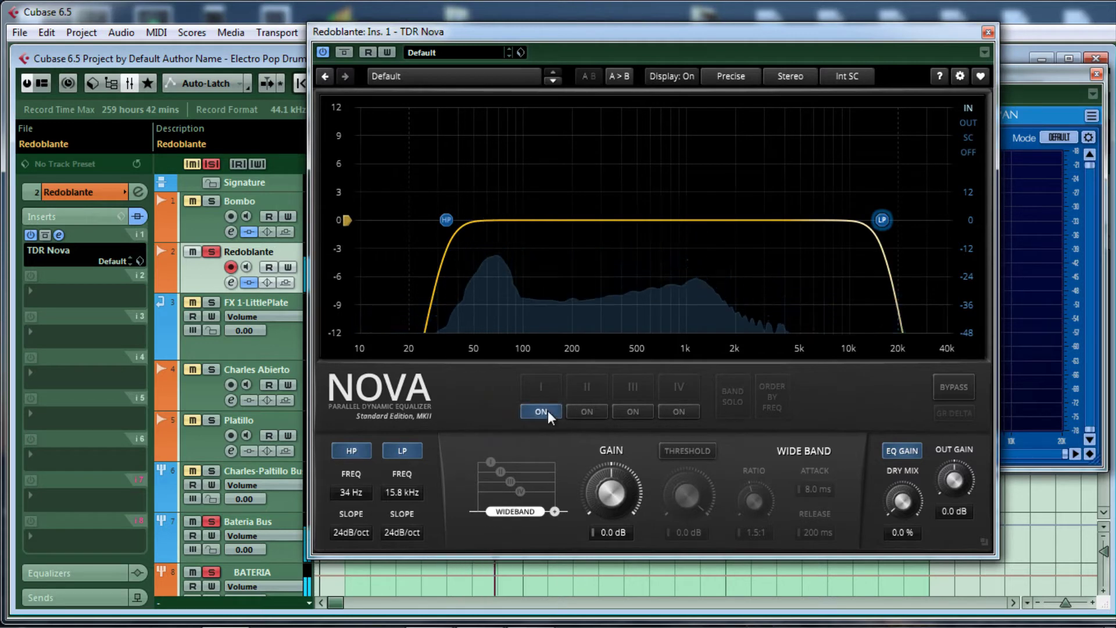
left_click_drag(505, 219, 503, 210)
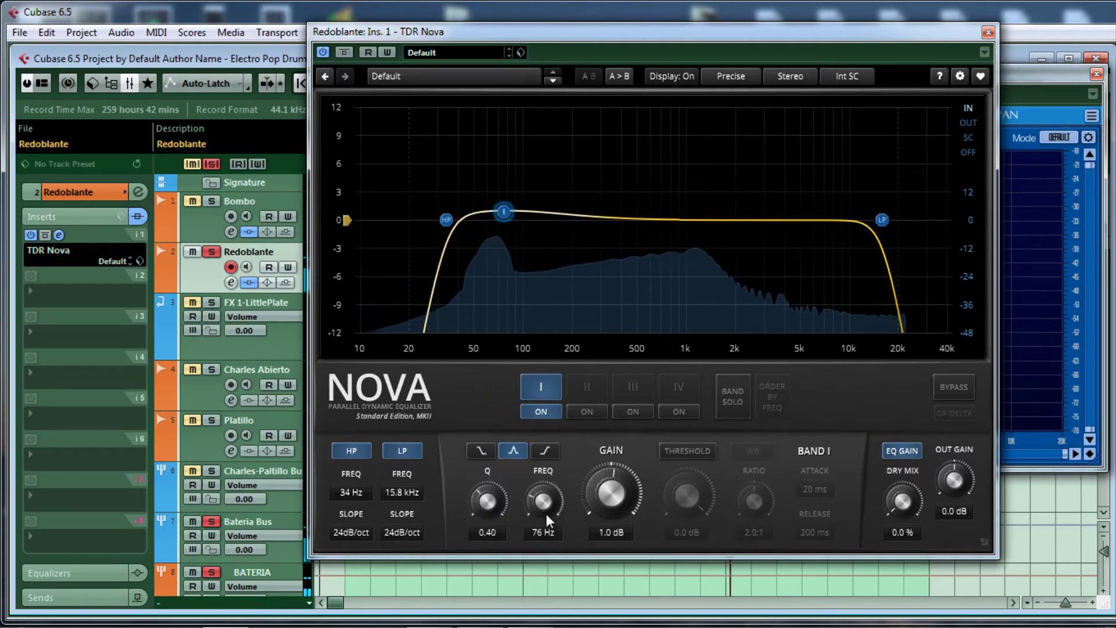
left_click_drag(487, 507, 497, 312)
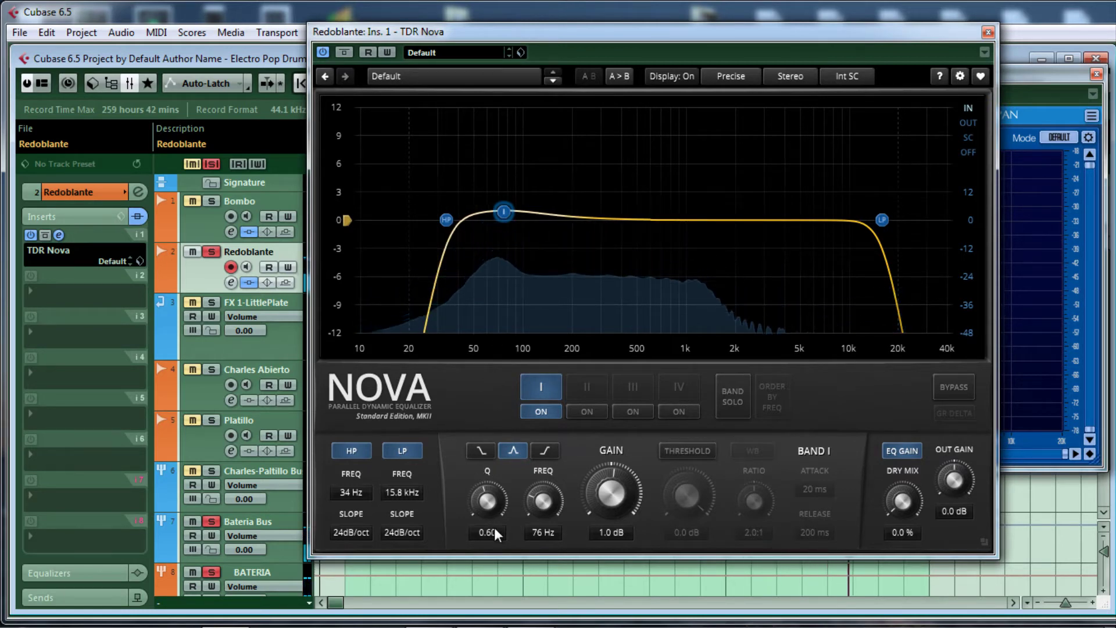
scroll(491, 505, "up", 5)
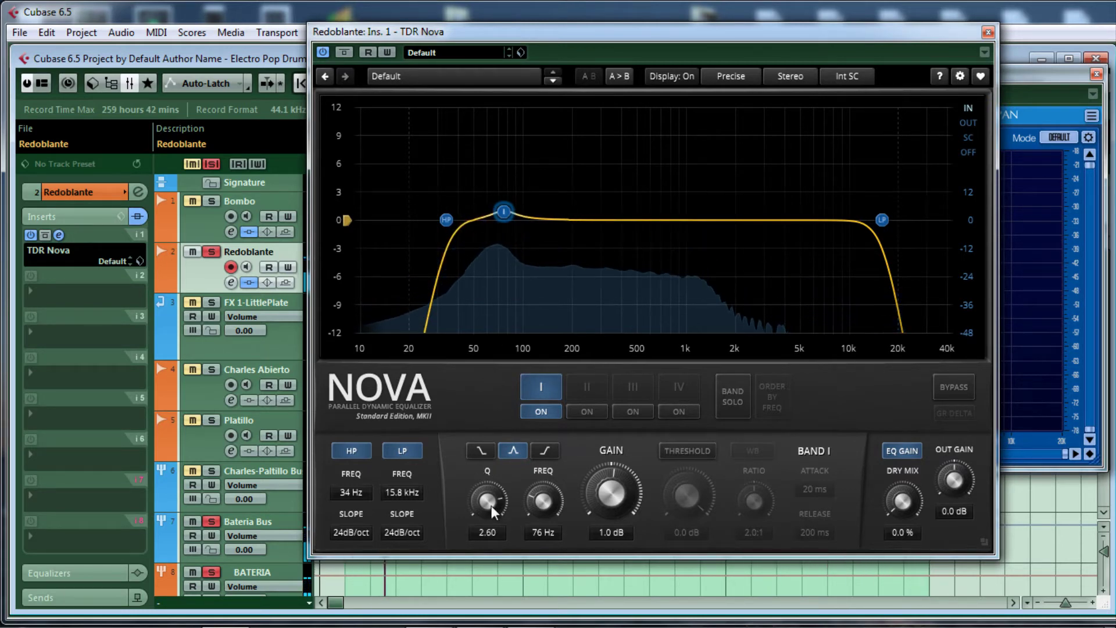
scroll(494, 485, "up", 1)
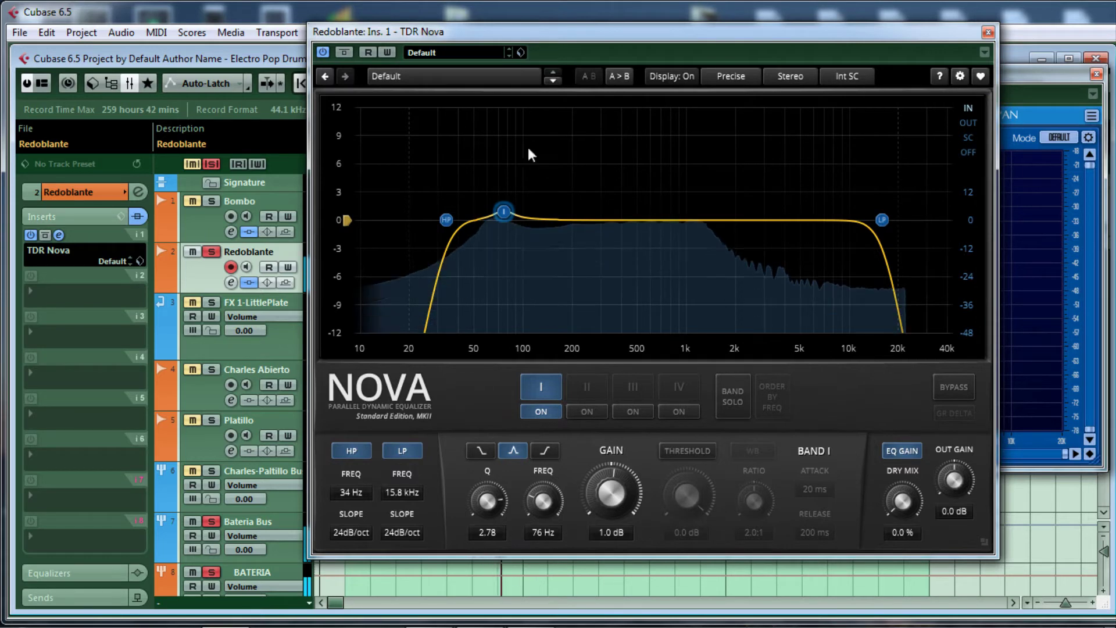
left_click_drag(508, 215, 498, 209)
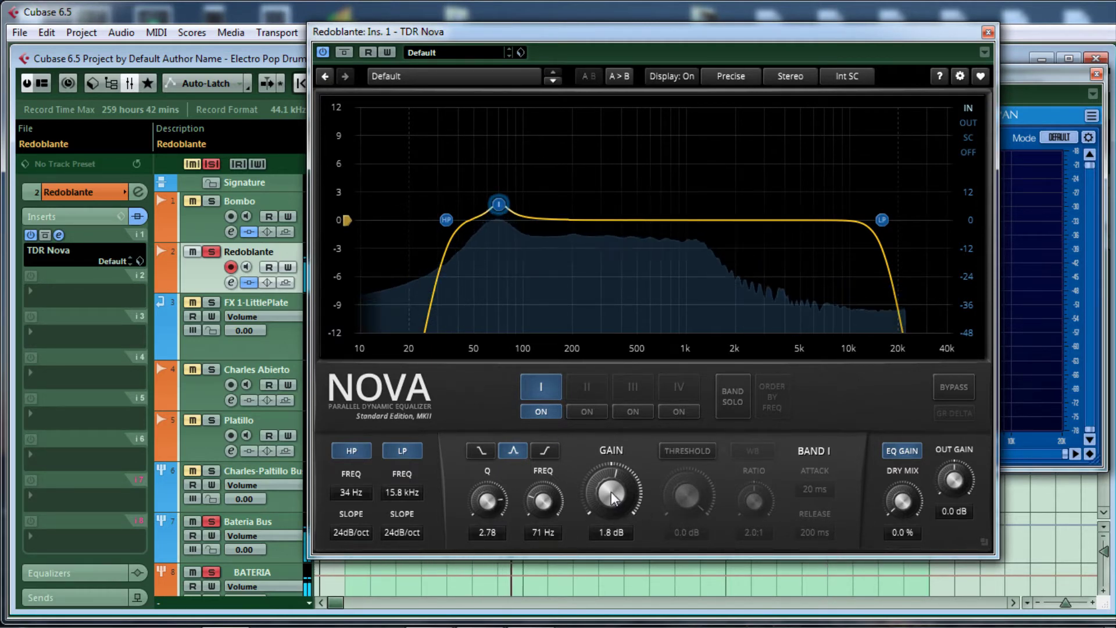
scroll(612, 491, "up", 3)
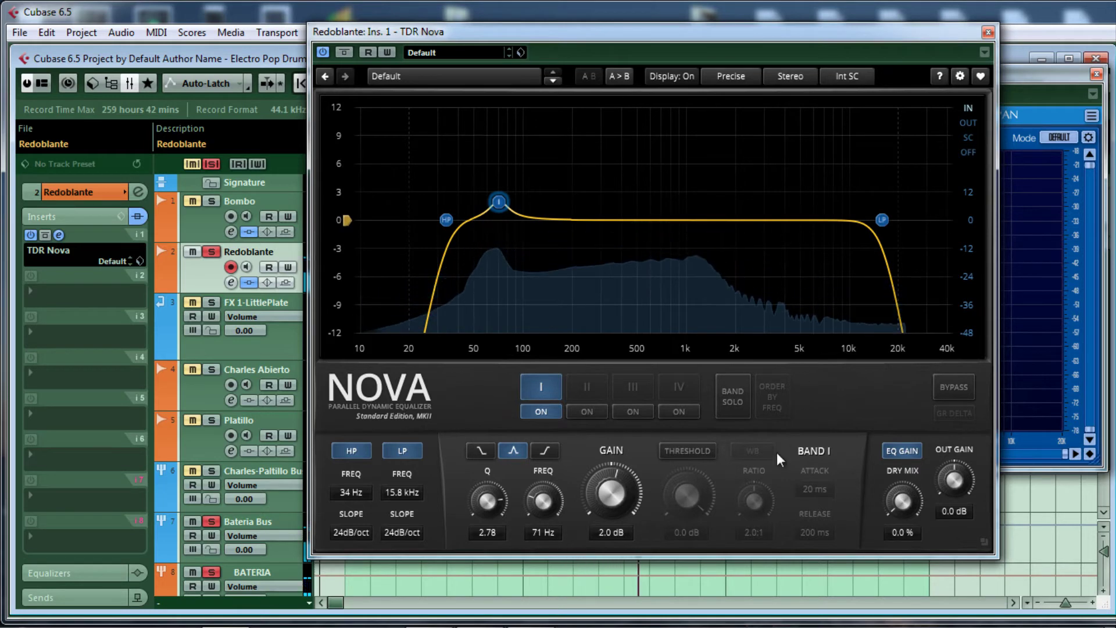
Enable Nova's band IV as a high shelf at 3.0 kHz with 1.1 dB of gain.
left_click(685, 414)
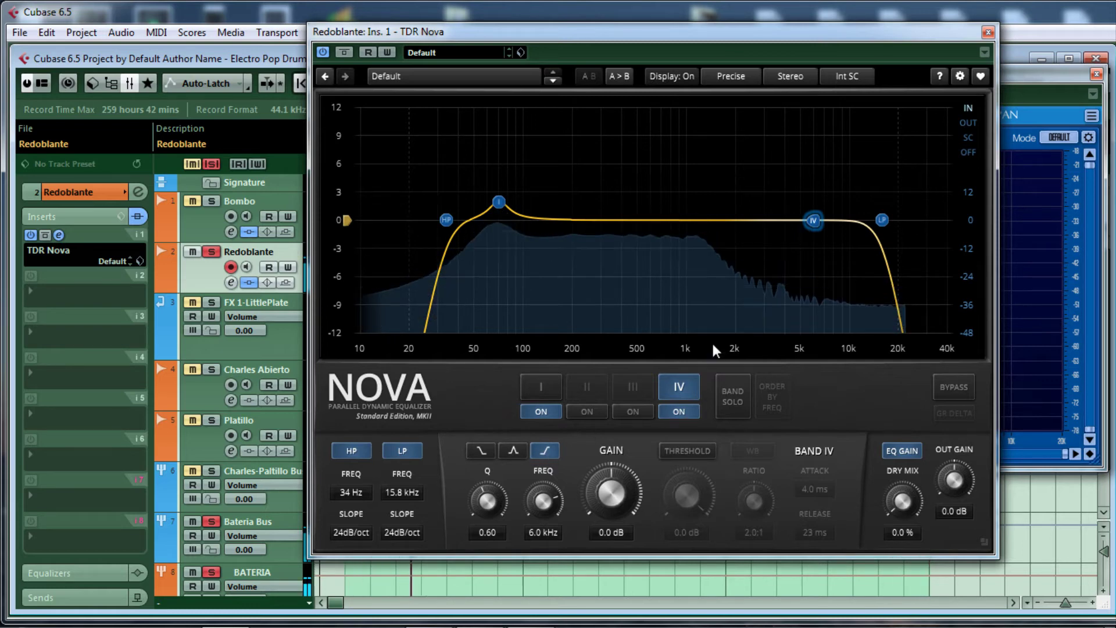
left_click_drag(810, 221, 768, 208)
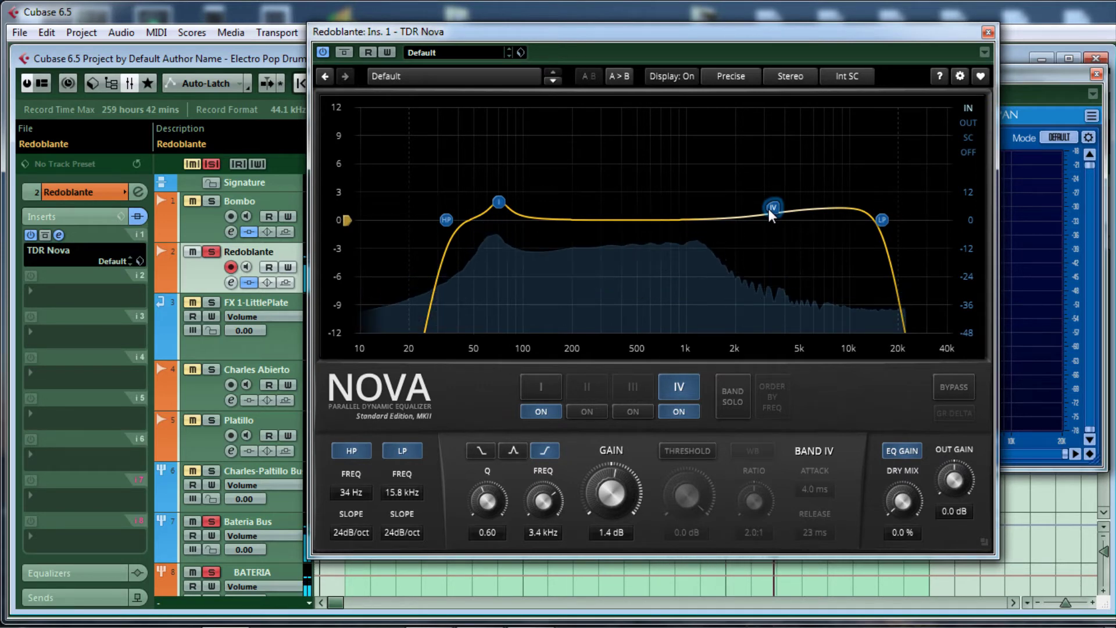
left_click_drag(768, 208, 761, 208)
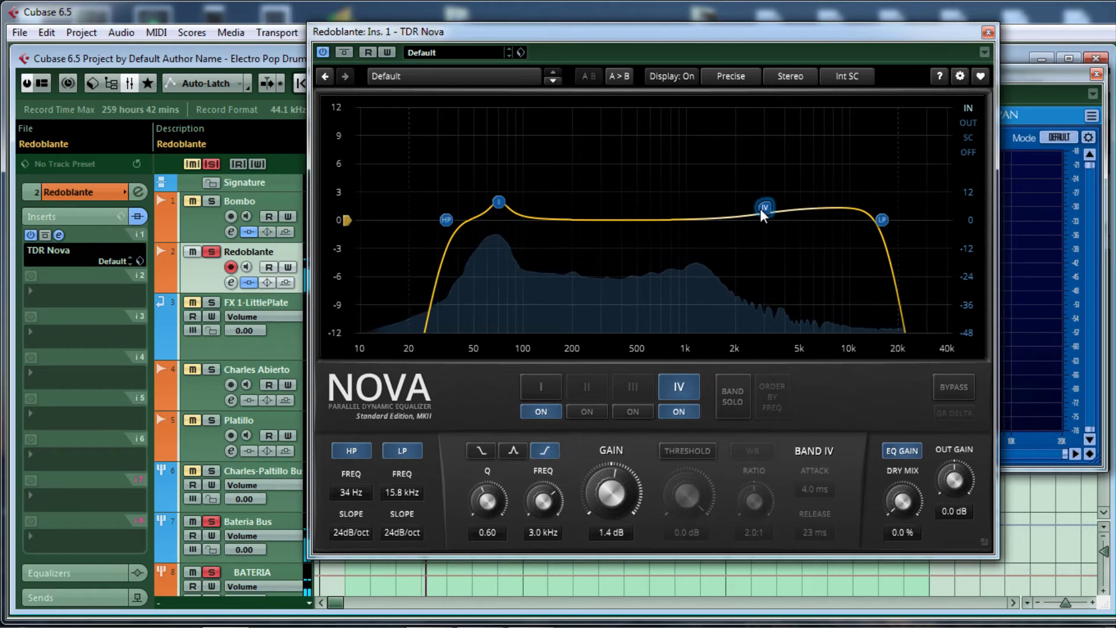
left_click_drag(760, 208, 760, 211)
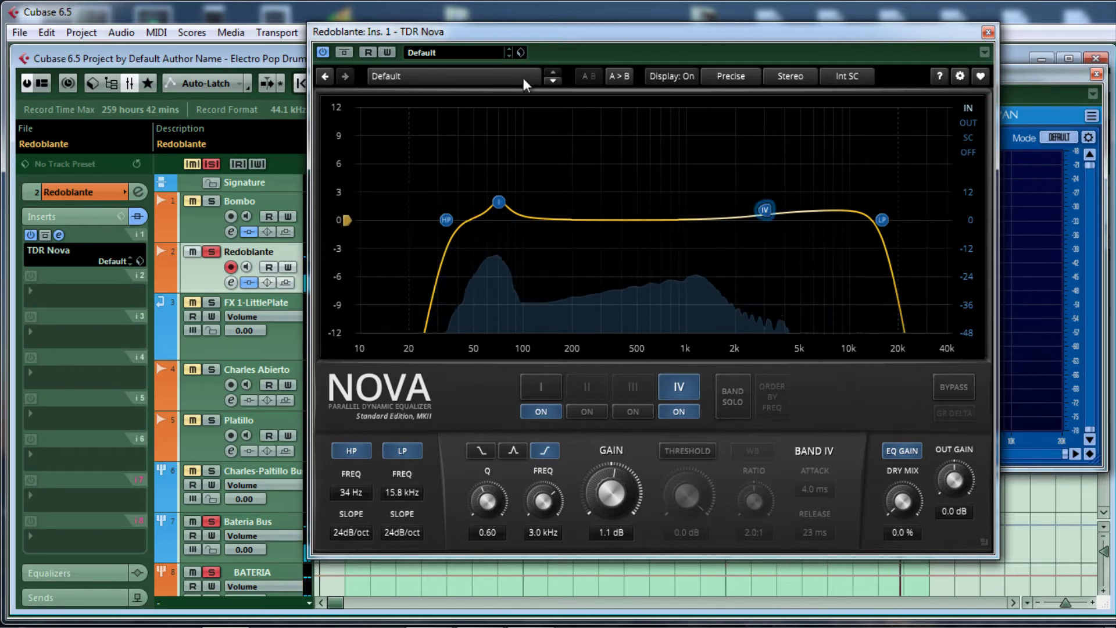
Compare the playing snare with Nova bypassed and active, and close the equalizer window.
left_click(342, 53)
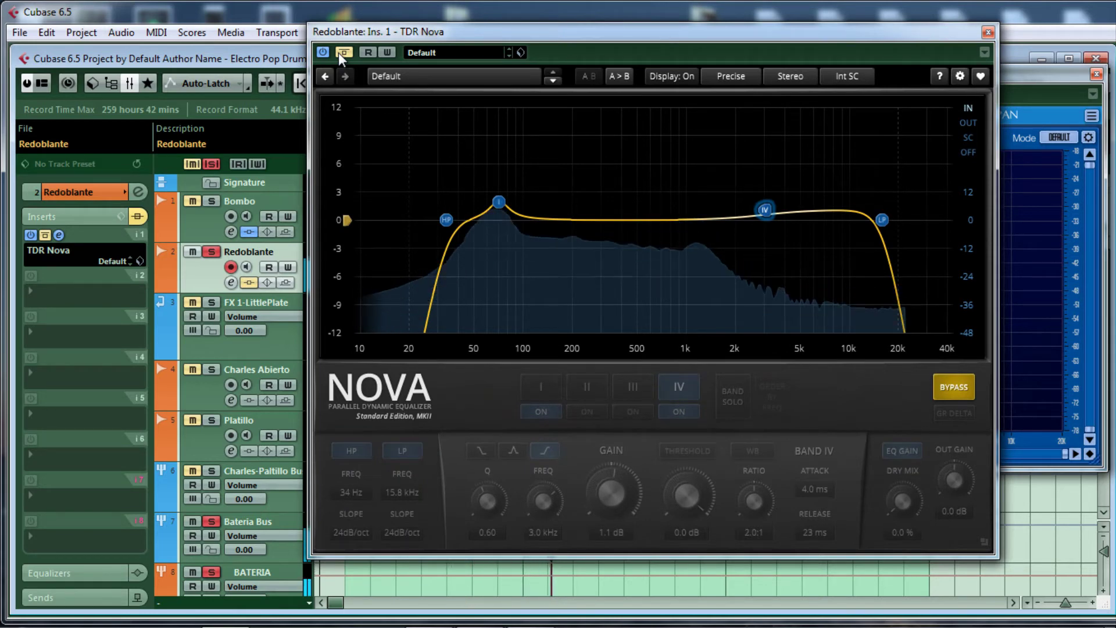
left_click(338, 53)
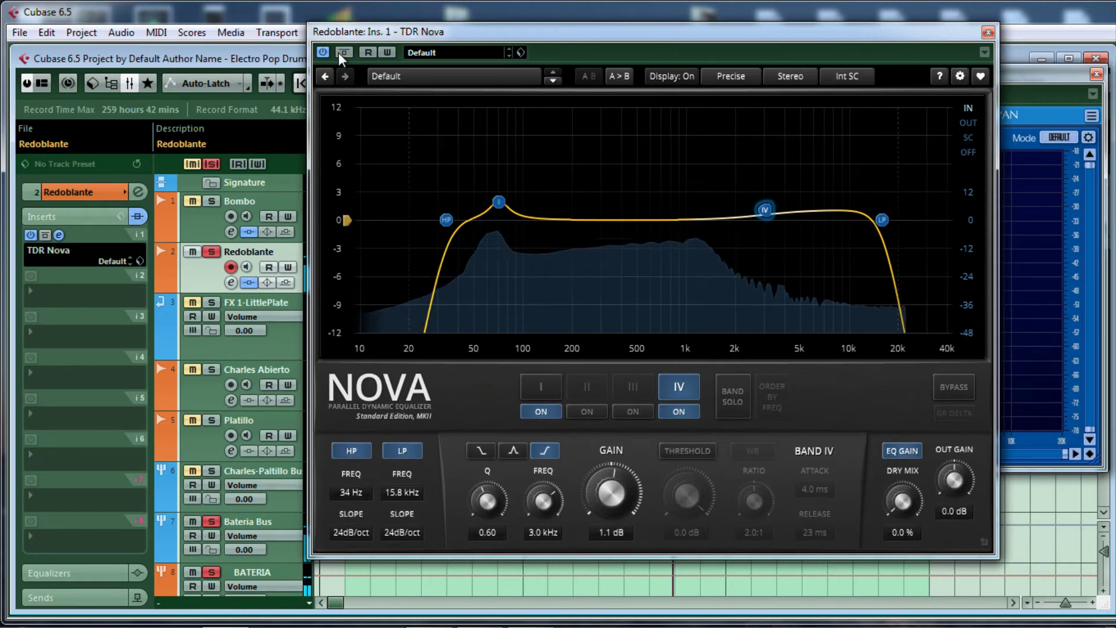
left_click(339, 52)
left_click(339, 53)
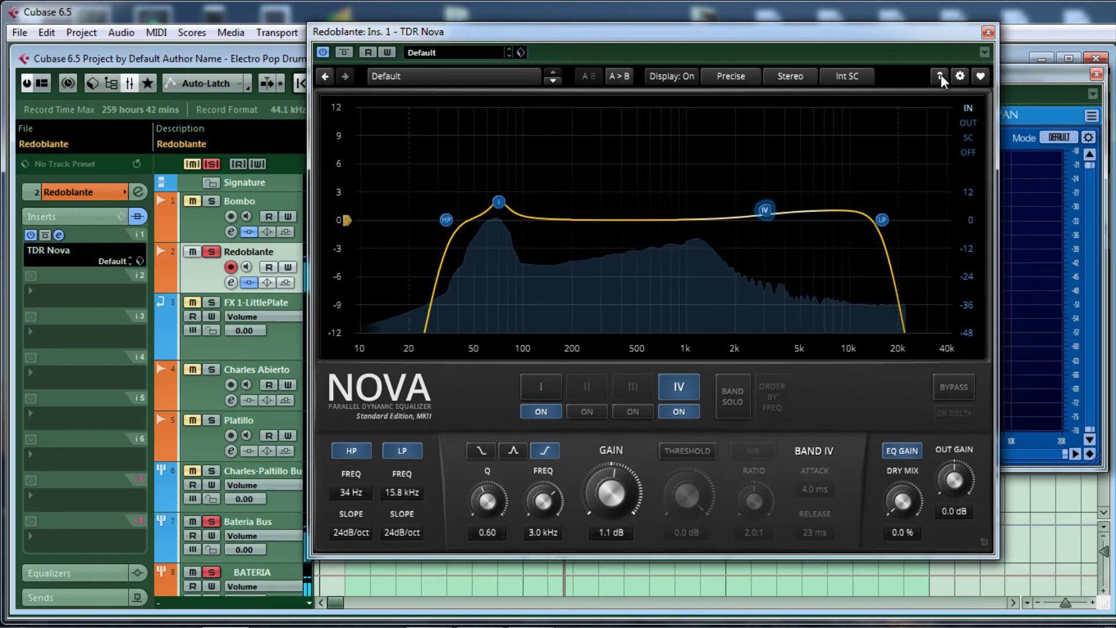
left_click(988, 33)
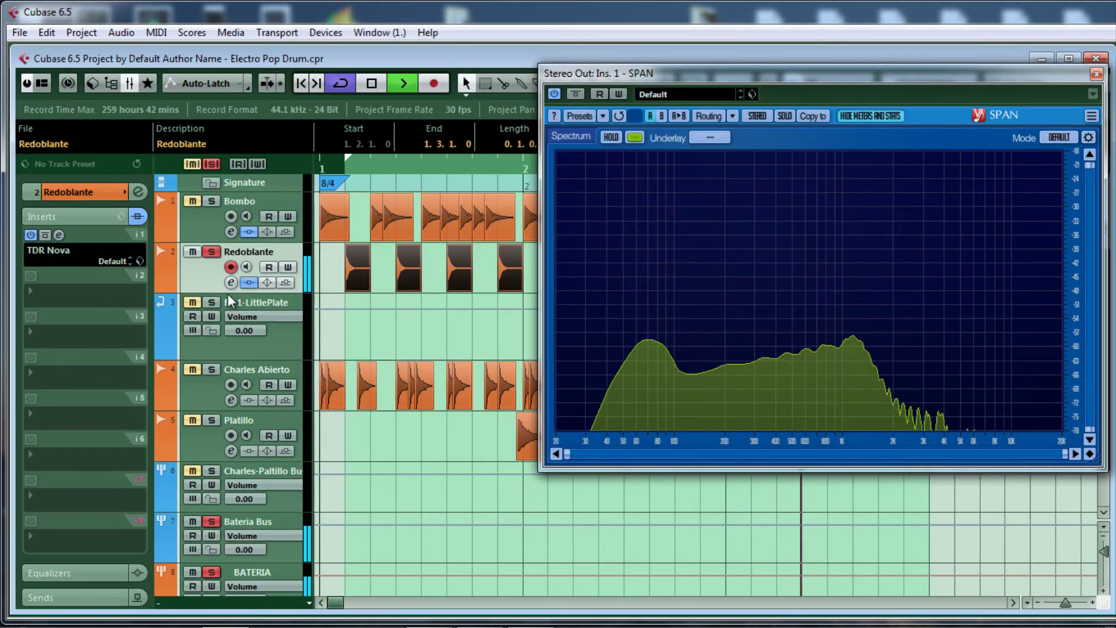
Stop playback, load the TDR Kotelnikov compressor into Redoblante's second insert slot, and reposition its window.
key("space")
left_click(27, 289)
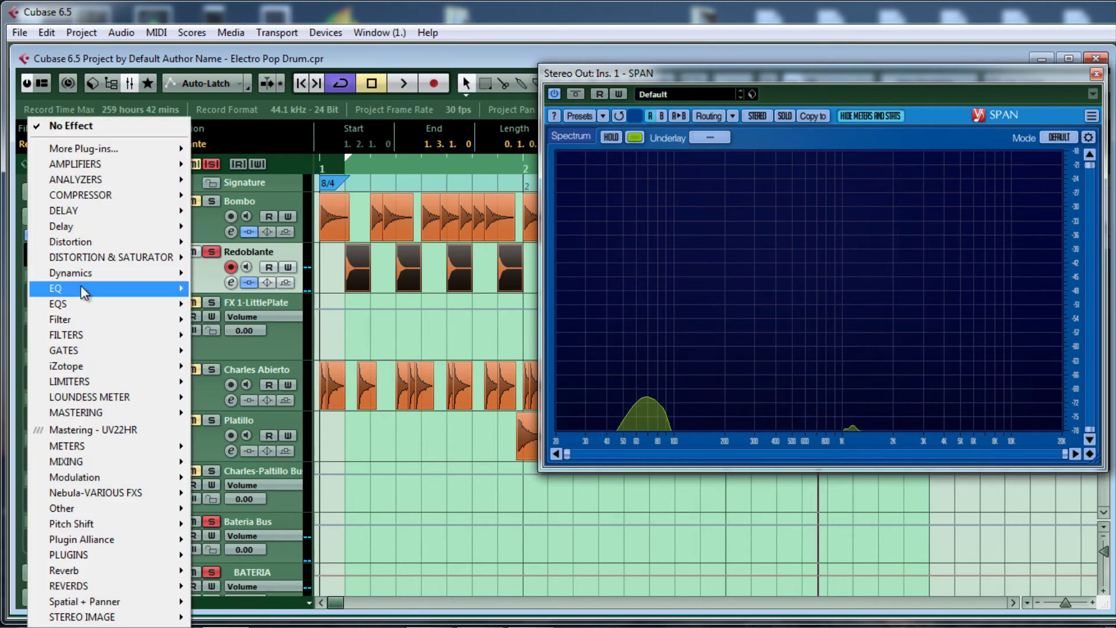
mouse_move(86, 281)
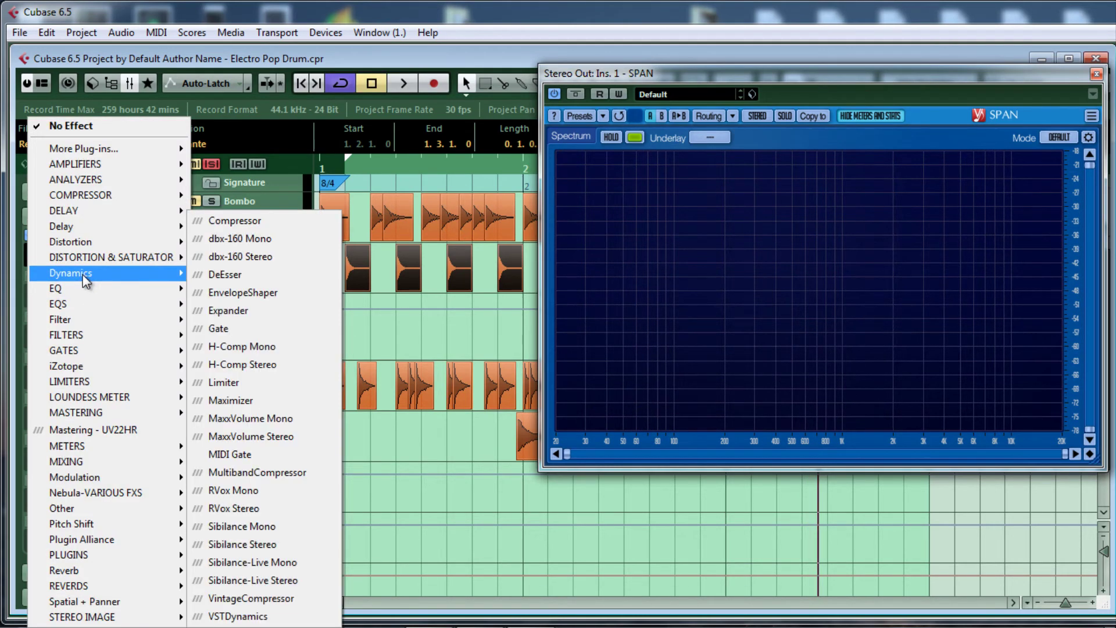
mouse_move(124, 194)
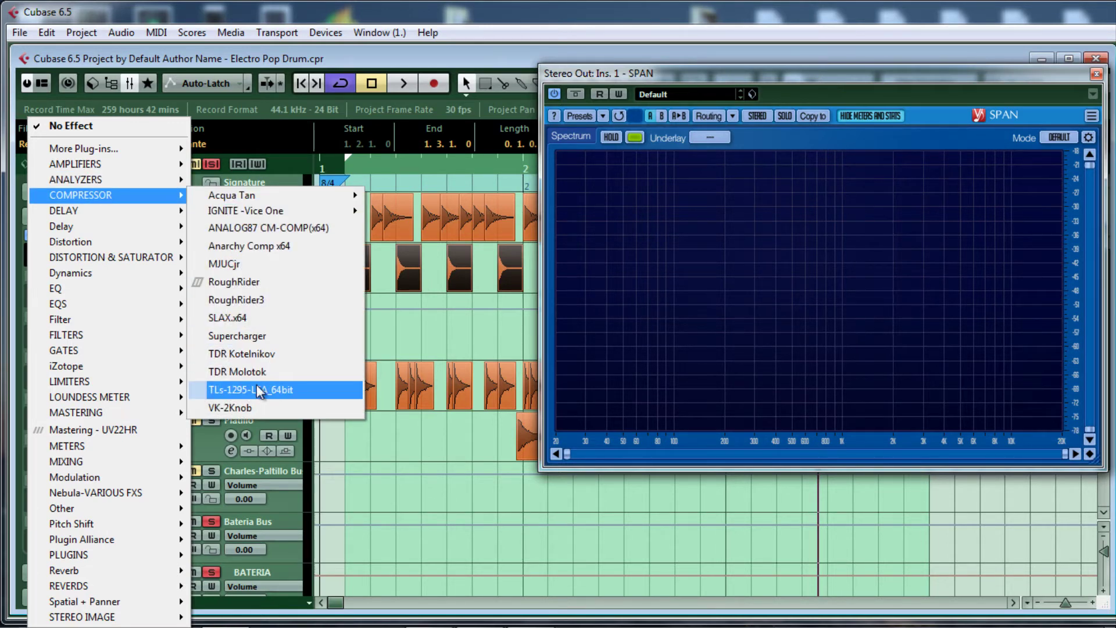
left_click(245, 355)
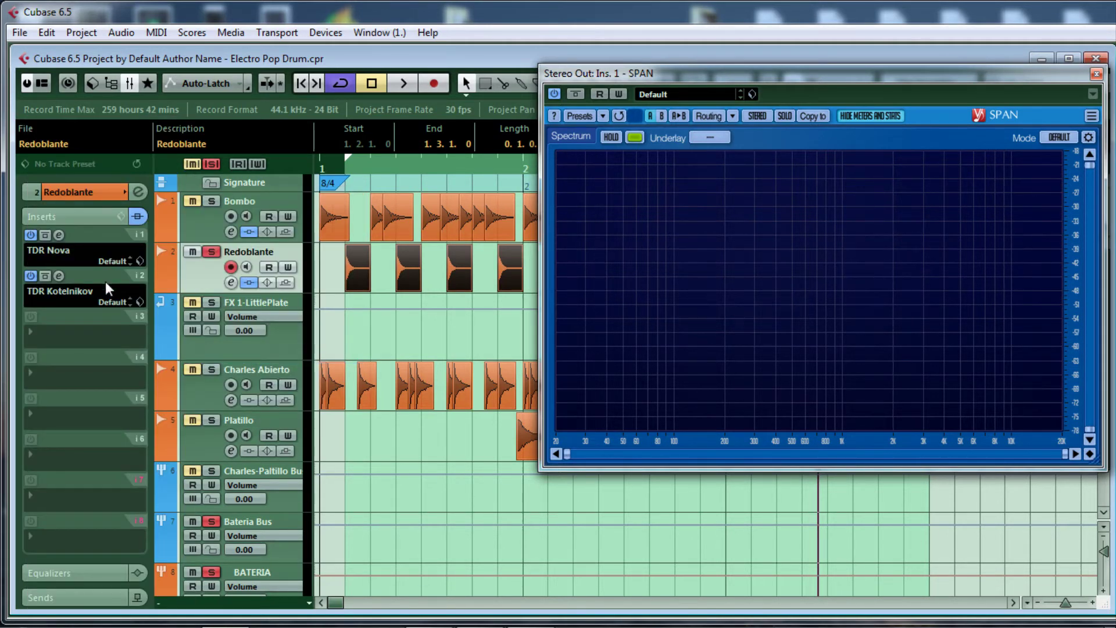
left_click(58, 275)
left_click_drag(626, 240, 761, 157)
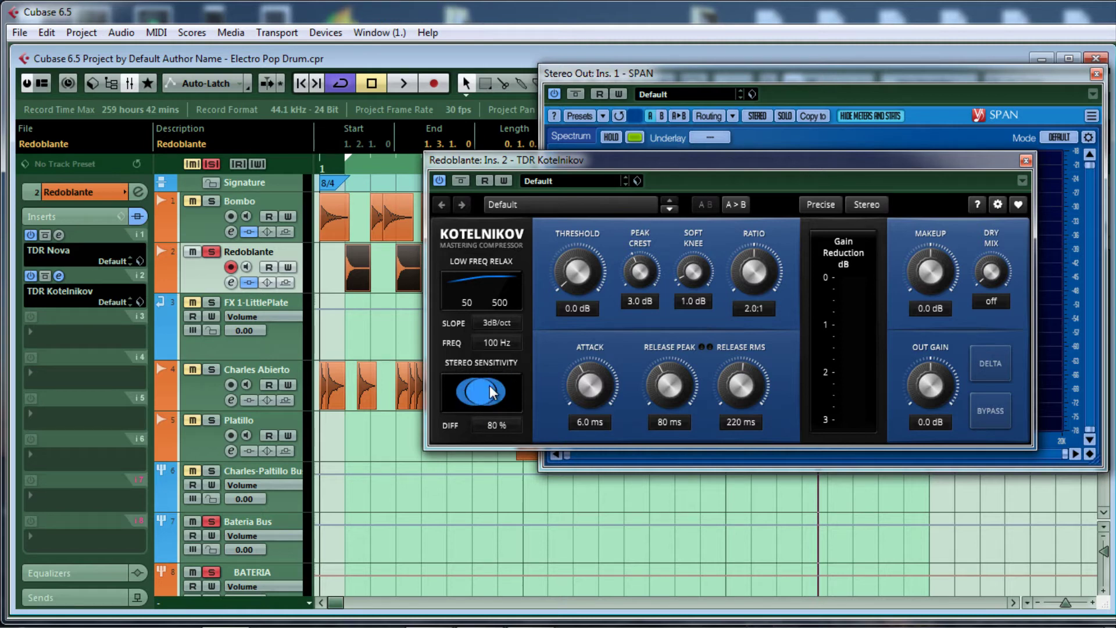
Set Kotelnikov's attack to 7.4 ms and its threshold to -25.9 dB while the snare plays.
left_click(583, 379)
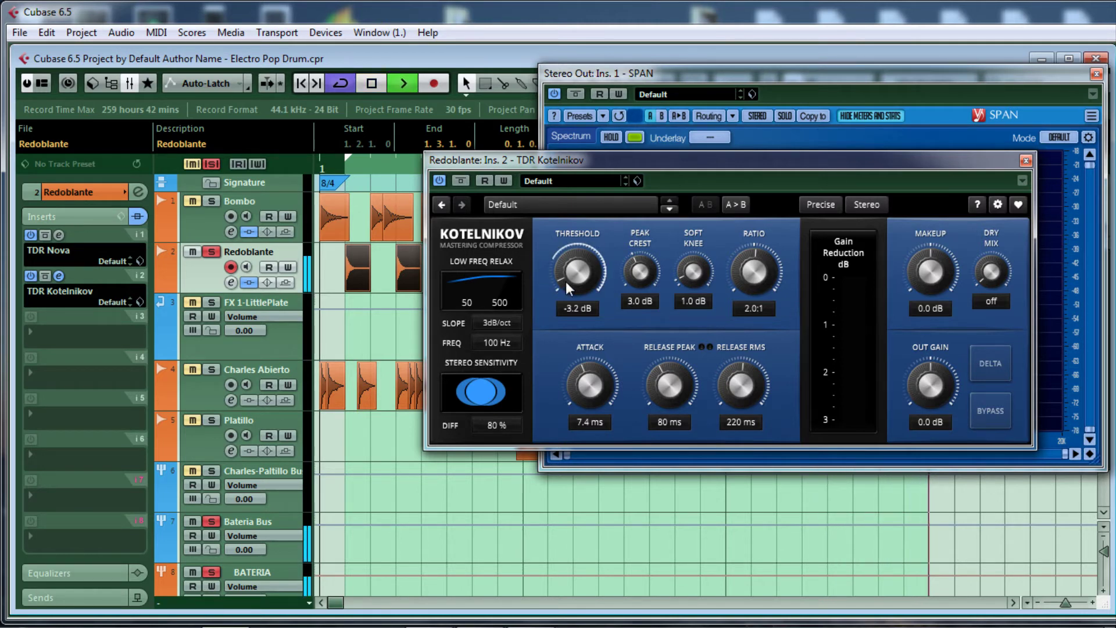
left_click_drag(566, 281, 569, 222)
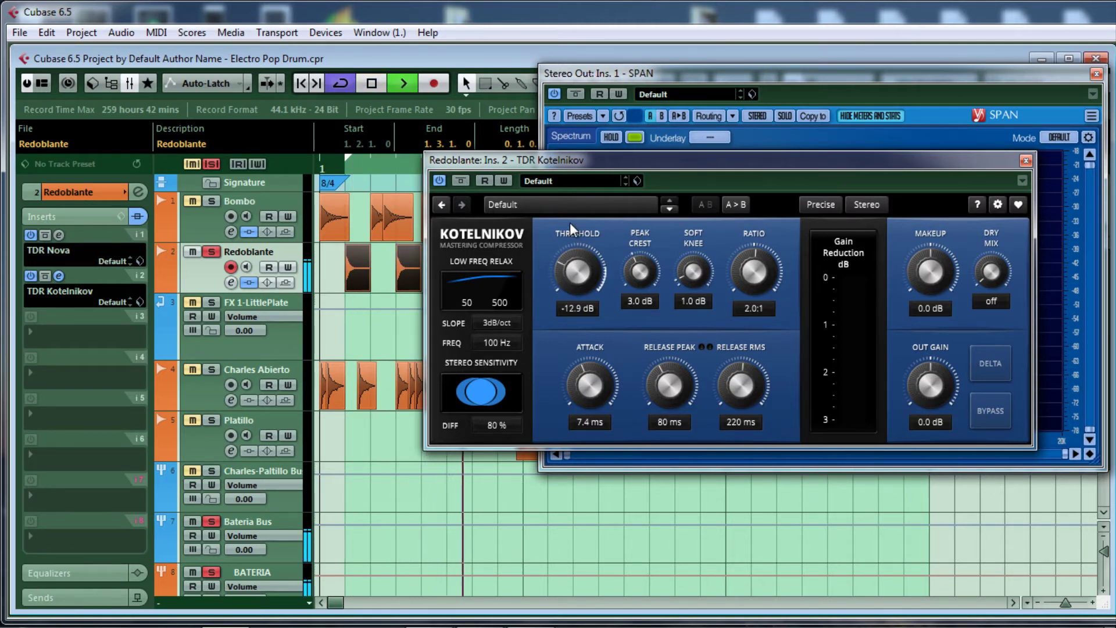
scroll(570, 222, "up", 9)
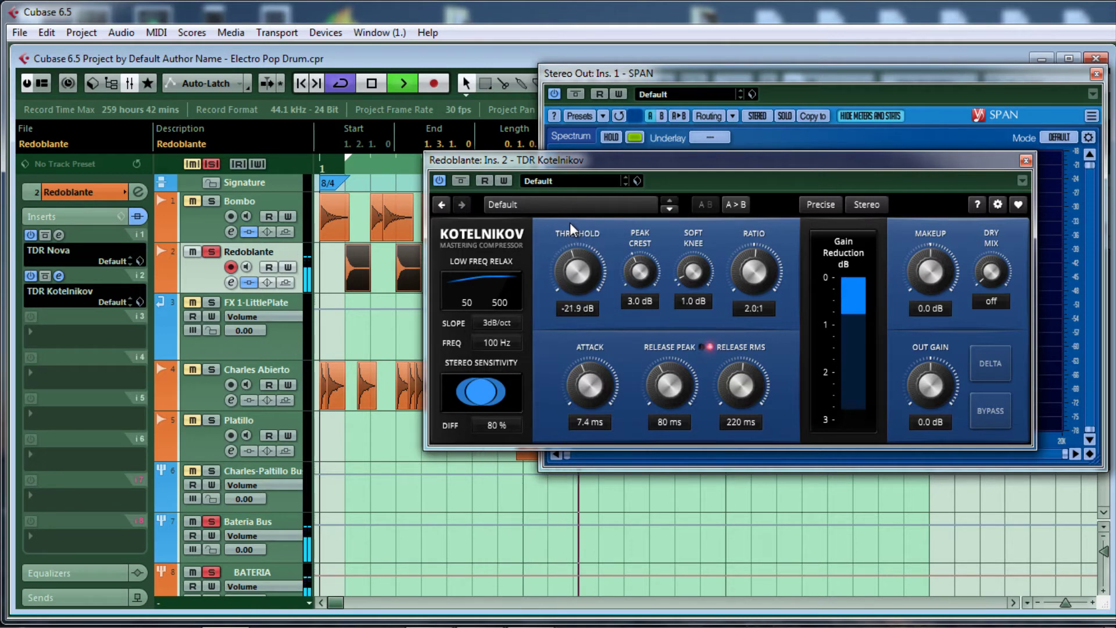
scroll(570, 223, "up", 2)
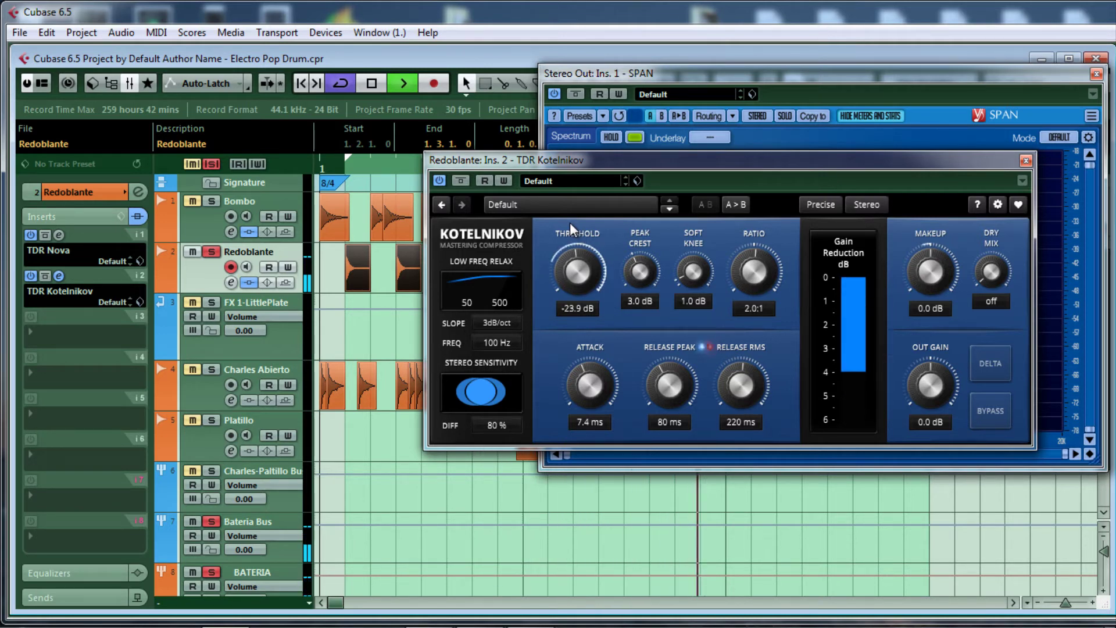
scroll(570, 225, "up", 2)
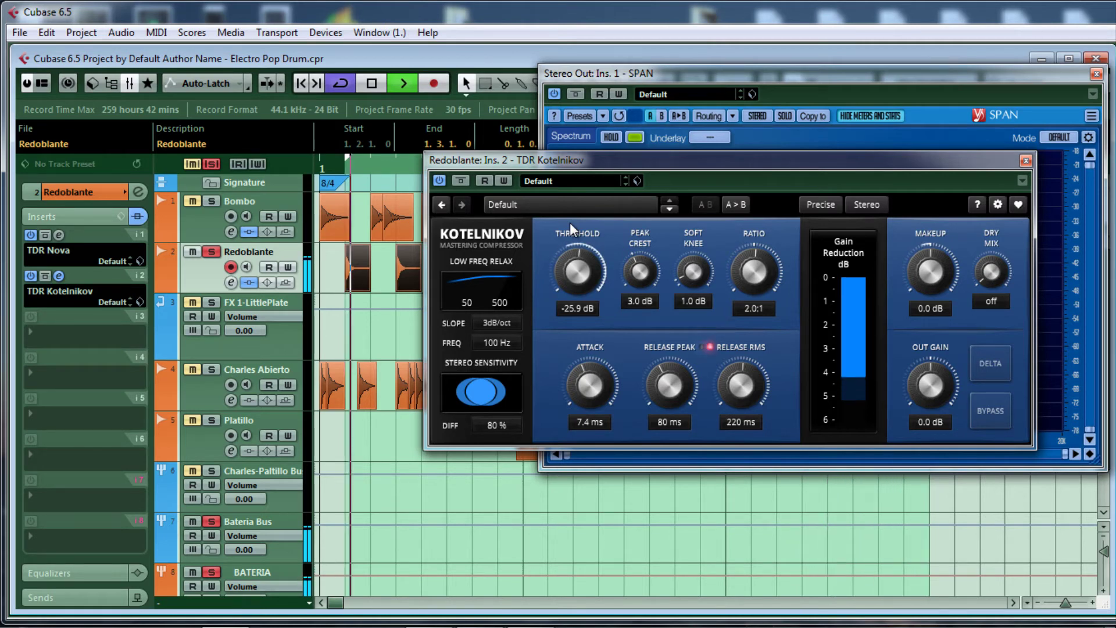
scroll(569, 222, "down", 1)
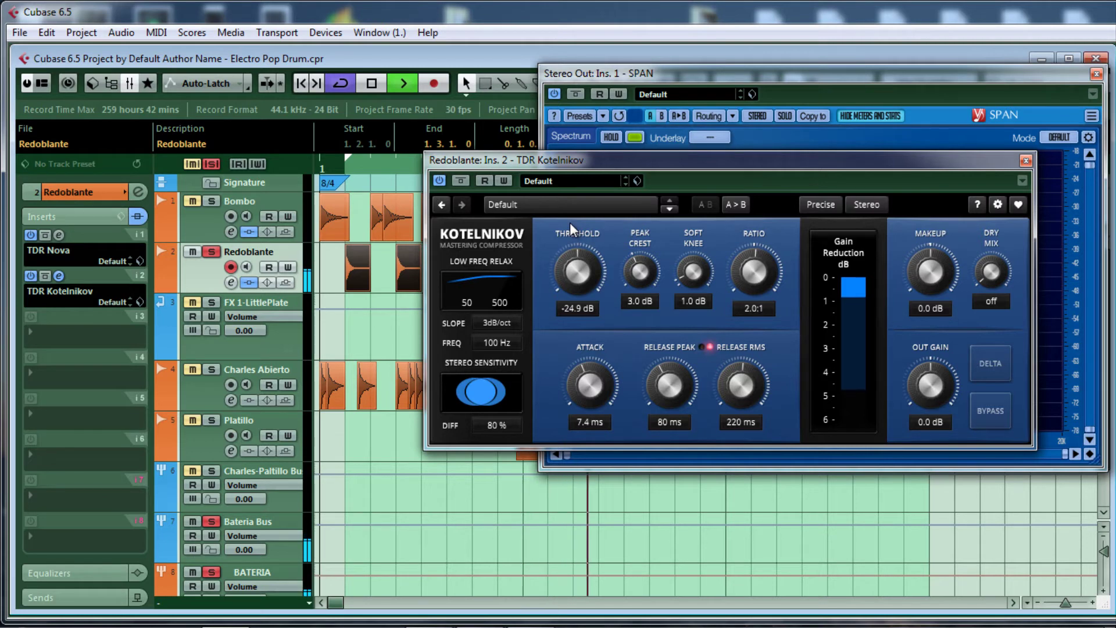
scroll(569, 223, "up", 1)
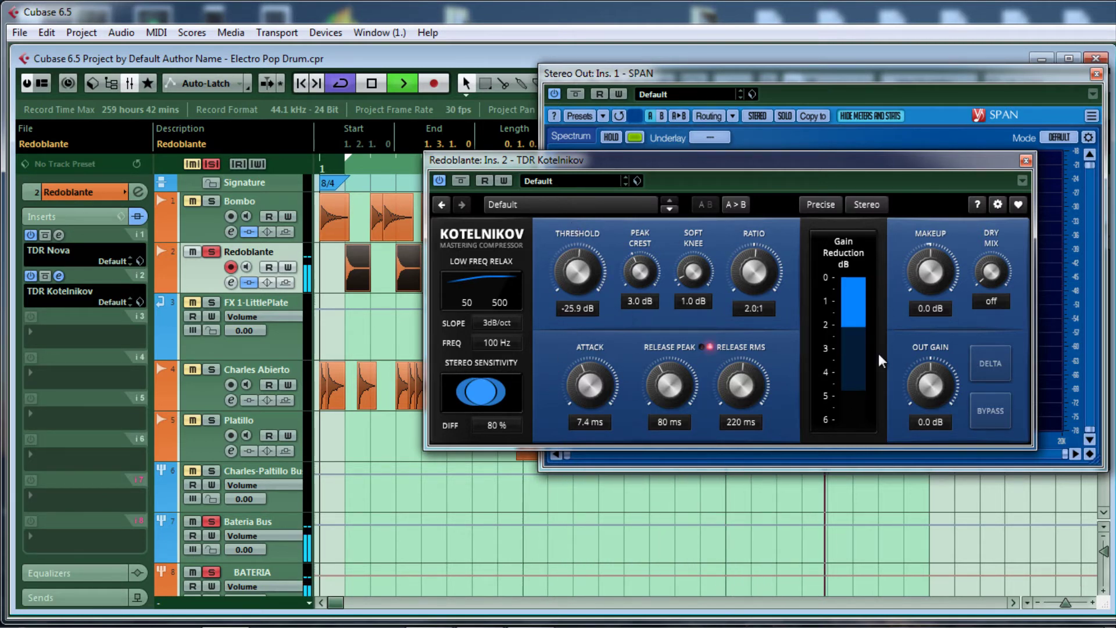
Compare the snare with Kotelnikov bypassed and active, close its window, and compare with all Redoblante inserts bypassed and active.
left_click(461, 182)
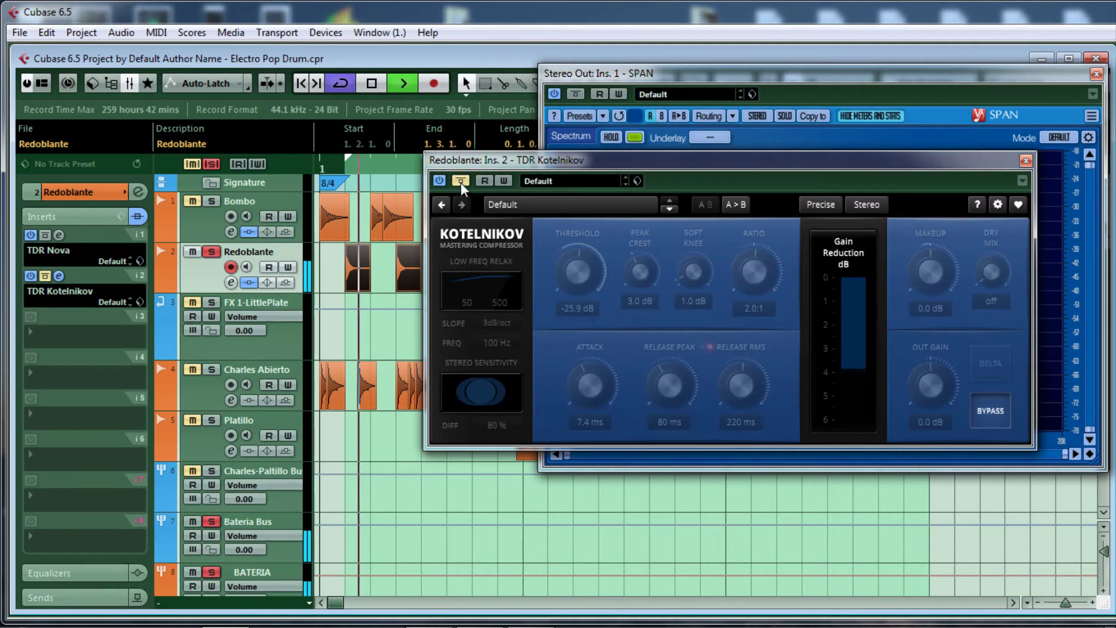
left_click(461, 181)
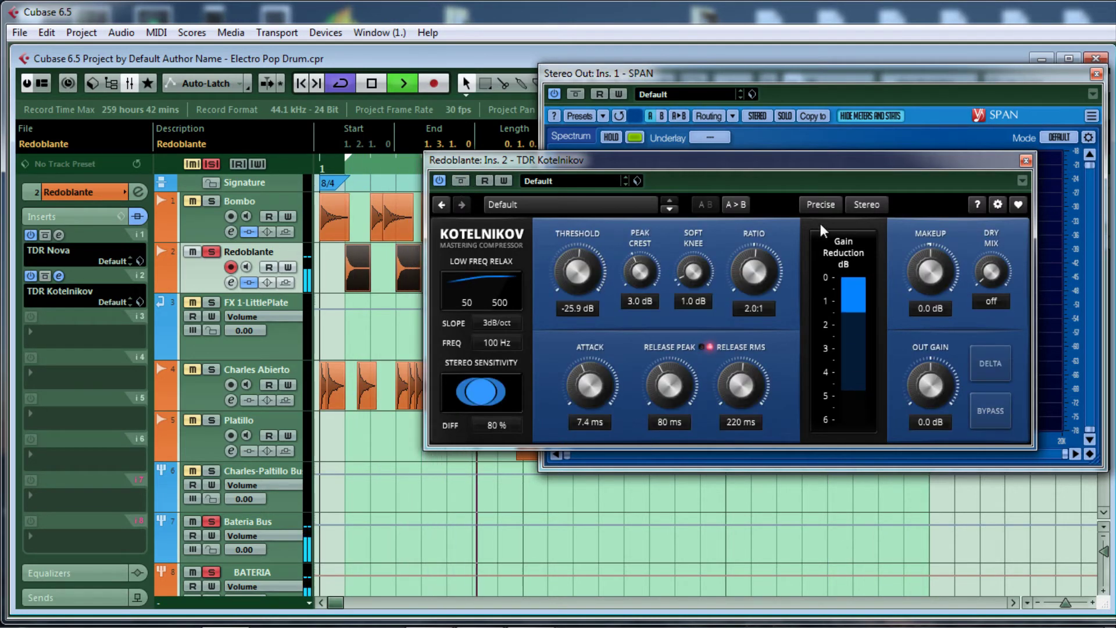
left_click(1026, 162)
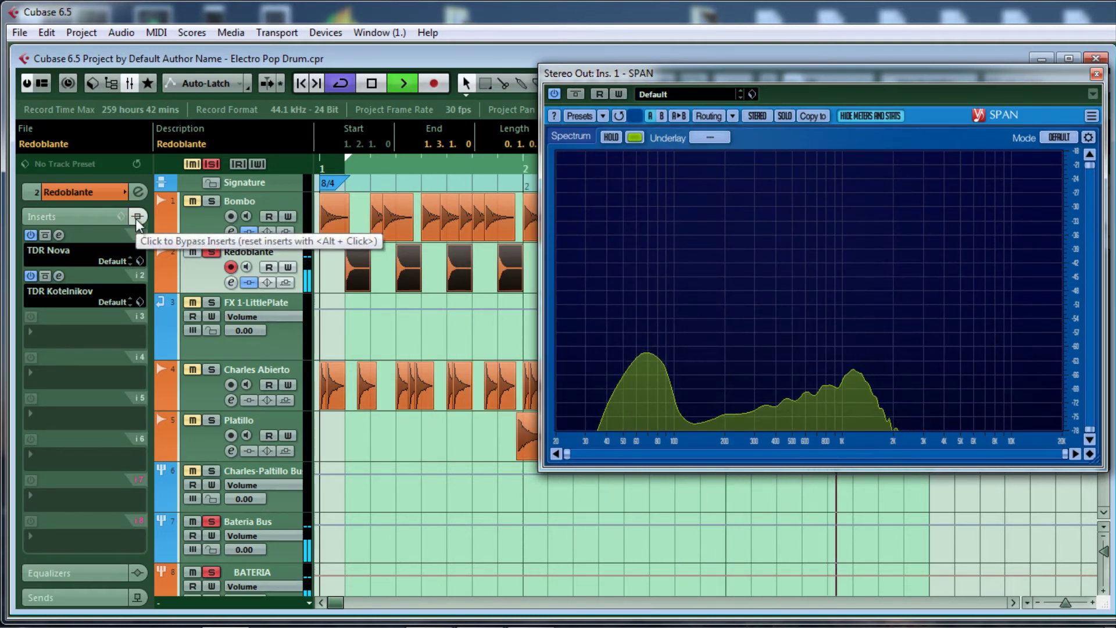
left_click(137, 218)
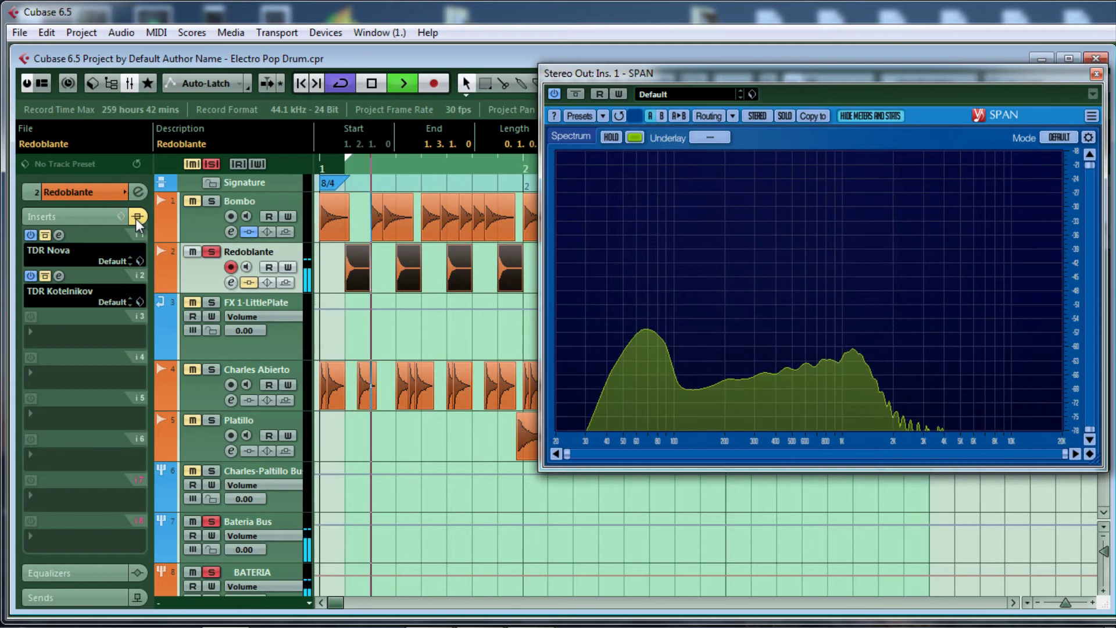
left_click(137, 220)
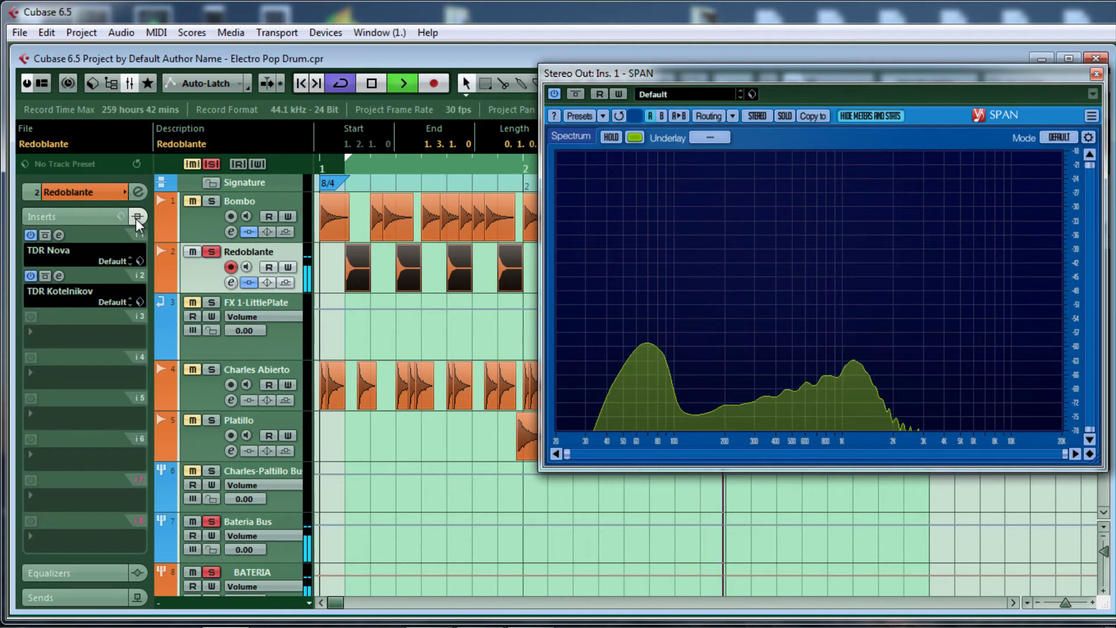
Reopen Nova on Redoblante, raise its high-pass frequency to 40 Hz, and close the equalizer window.
left_click(58, 235)
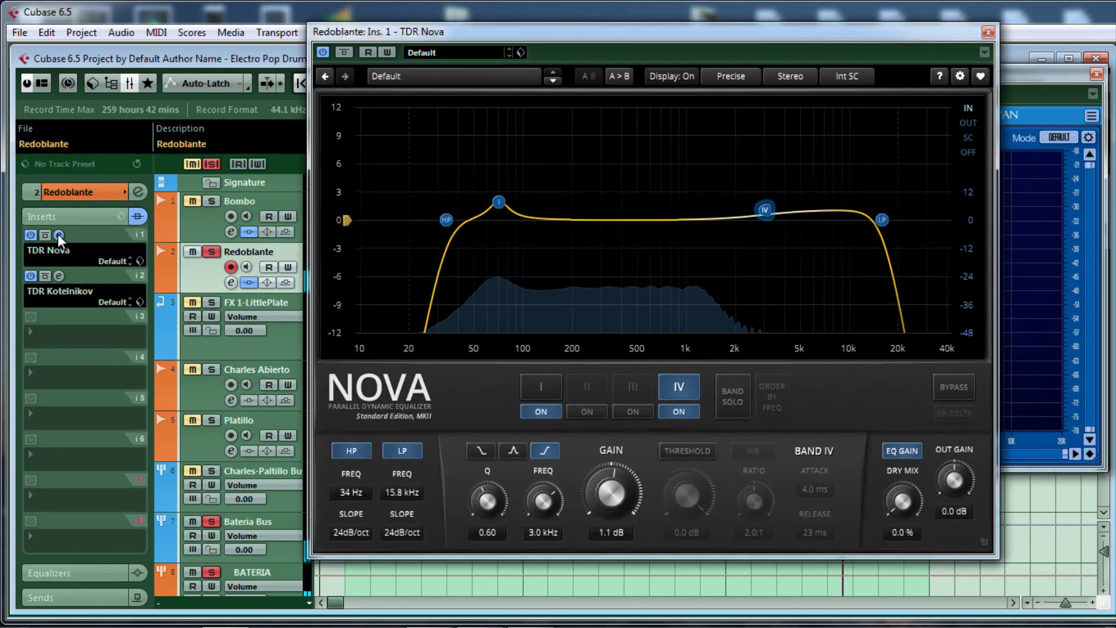
left_click_drag(445, 222, 458, 222)
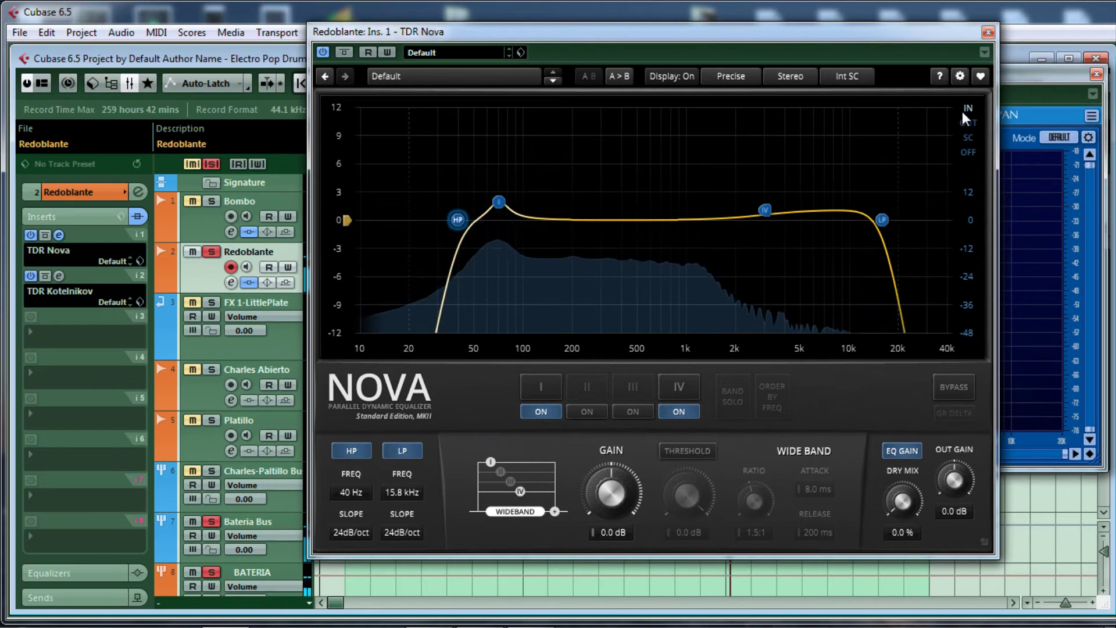
left_click(988, 32)
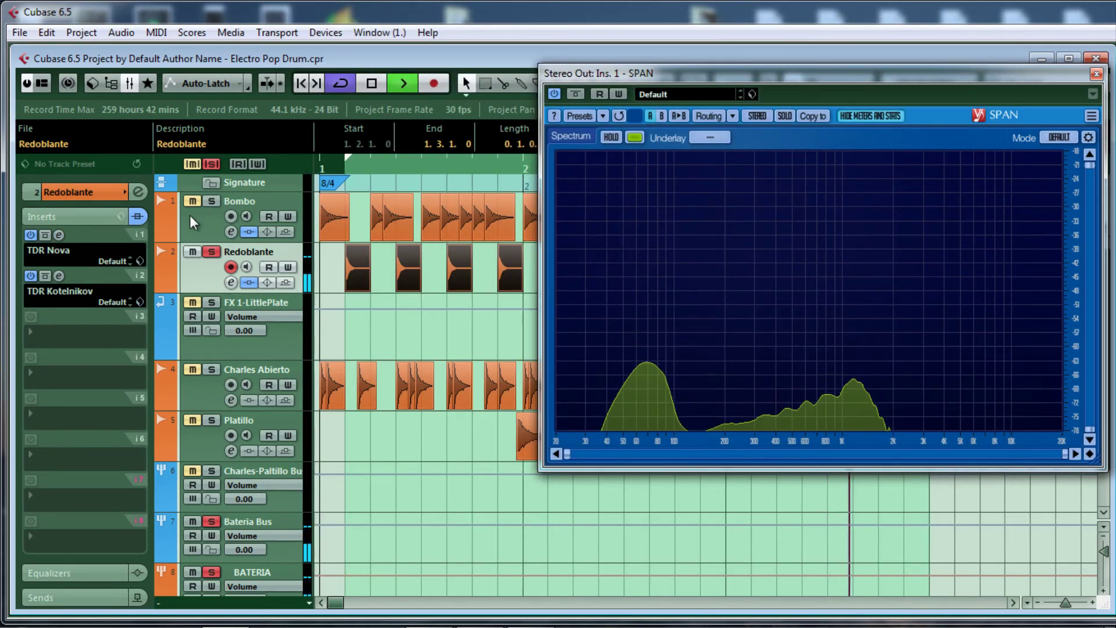
Compare the snare with all Redoblante inserts bypassed and active, and stop playback.
left_click(137, 217)
left_click(140, 218)
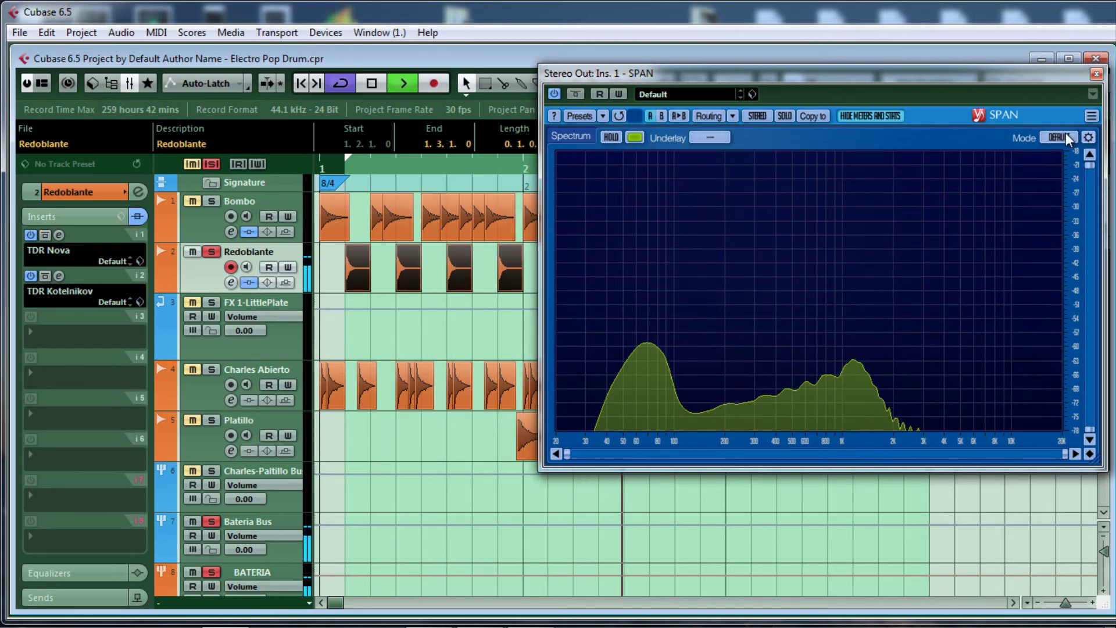
key("space")
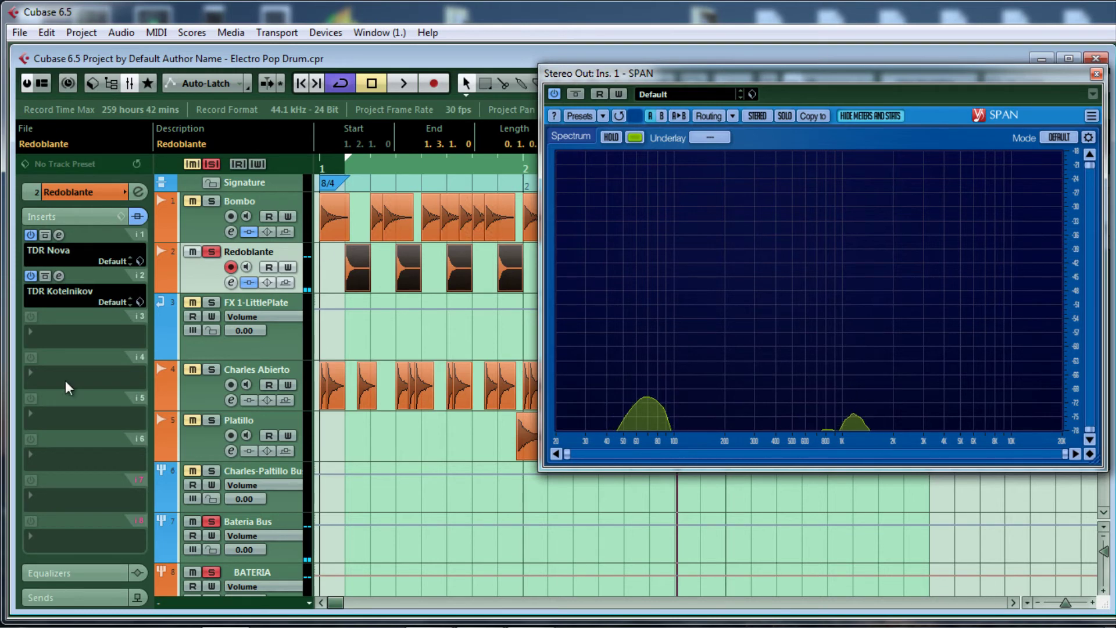
Load the Transient plug-in into Redoblante's third insert slot and show its window.
left_click(31, 337)
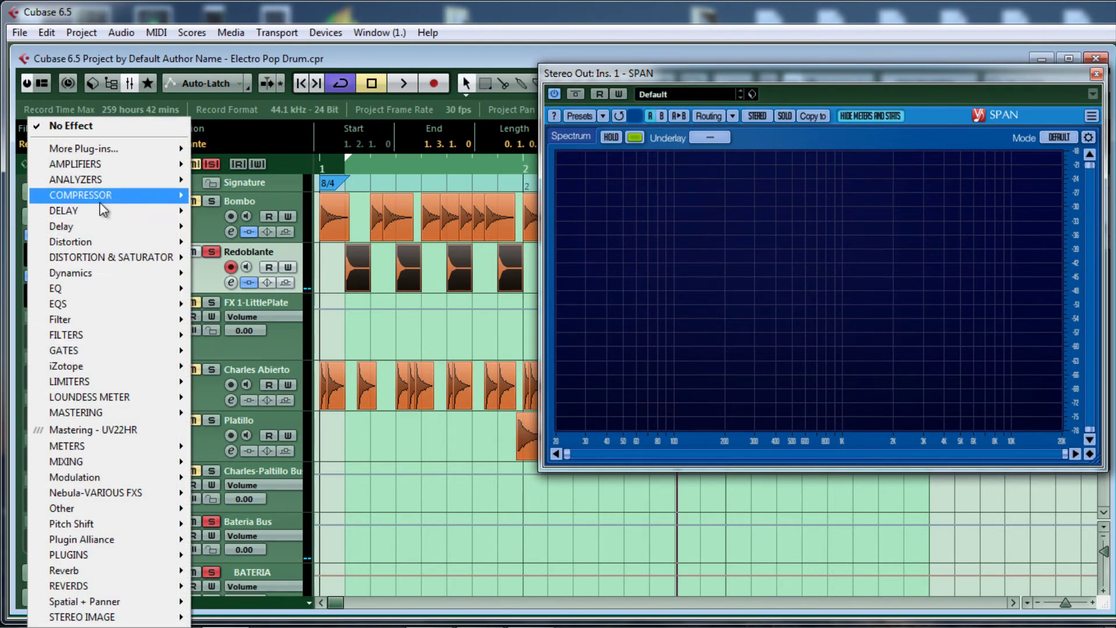
mouse_move(99, 200)
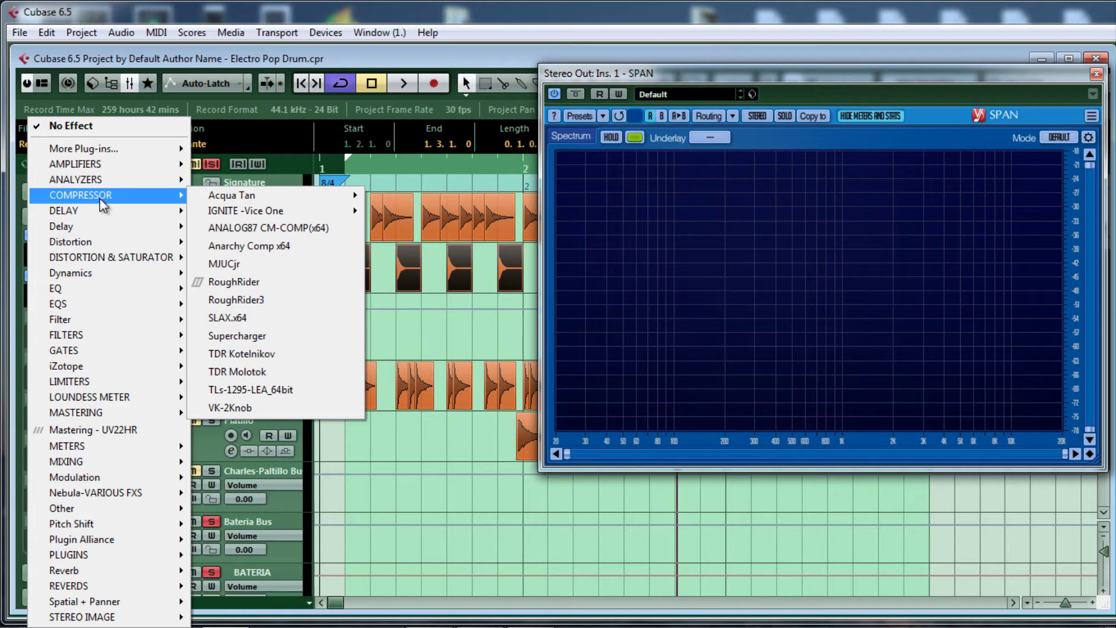
mouse_move(107, 150)
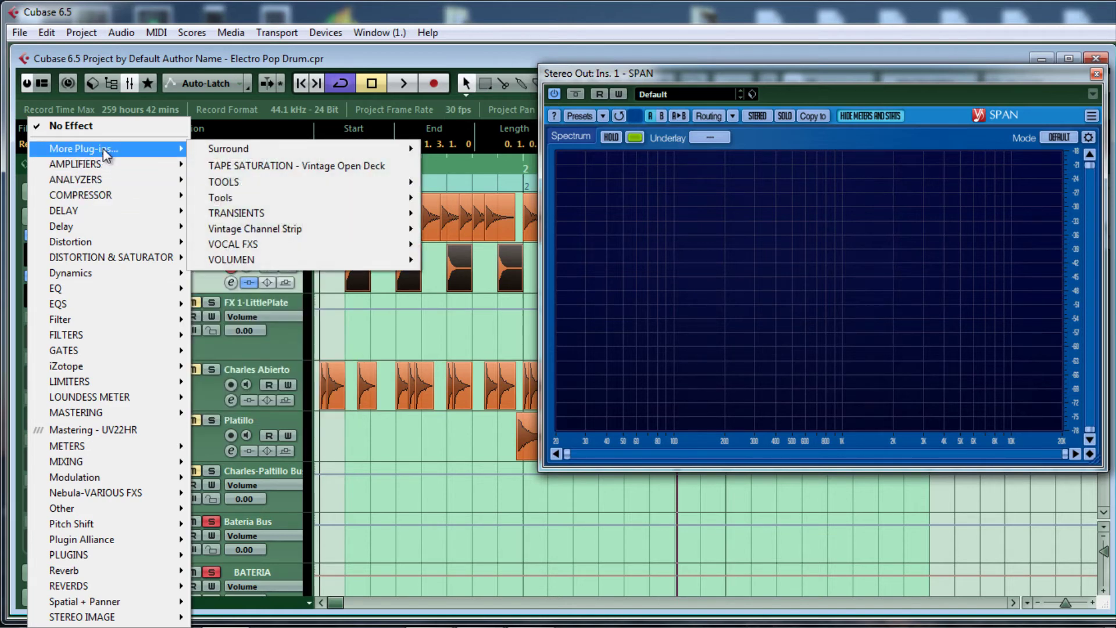
mouse_move(256, 217)
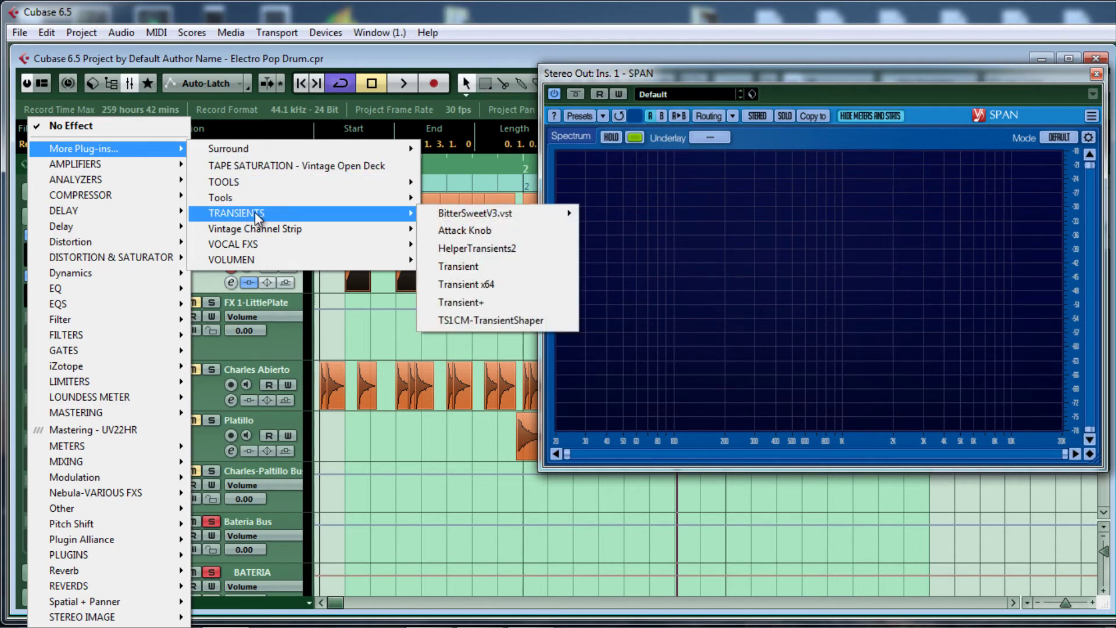
left_click(492, 267)
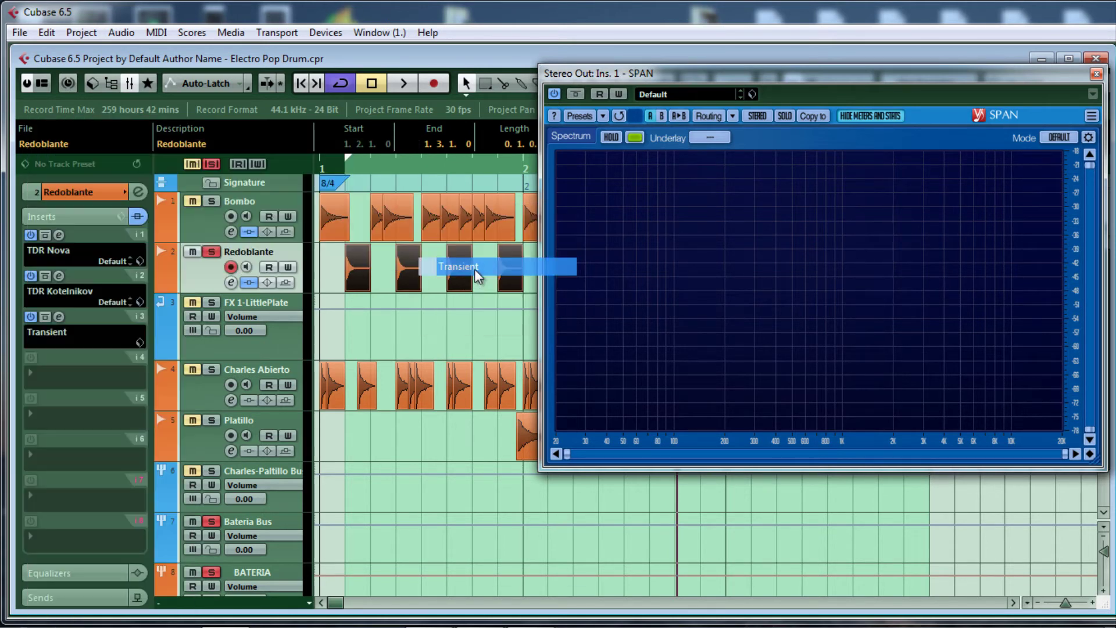
left_click(58, 317)
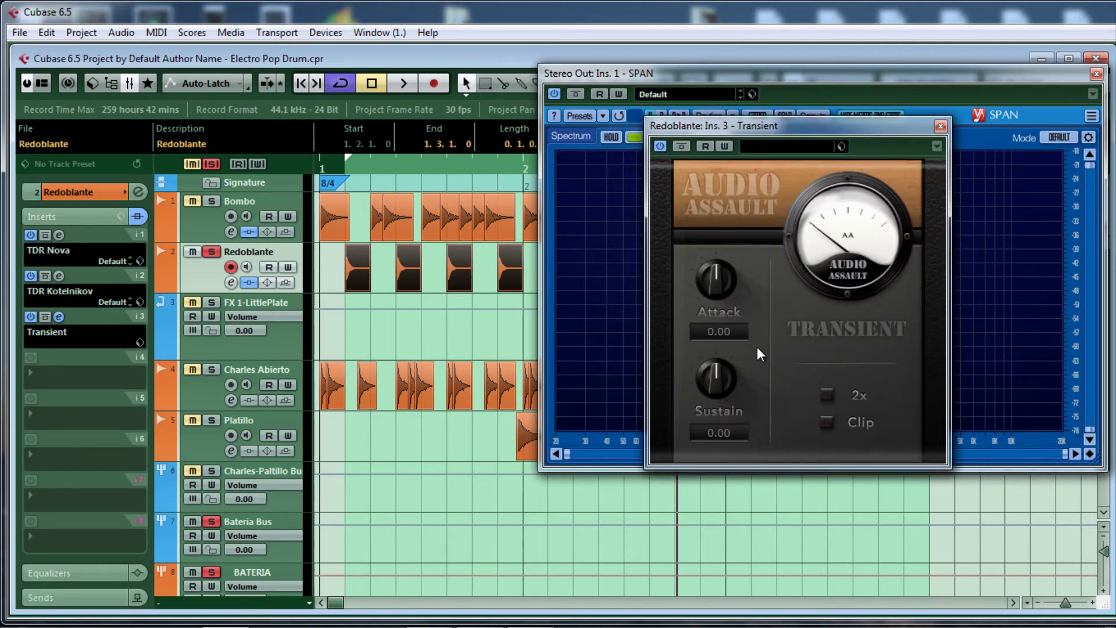
While the snare plays, enable Transient's Clip option and raise its attack to 21.17, keeping its window clear of the spectrum display.
key("space")
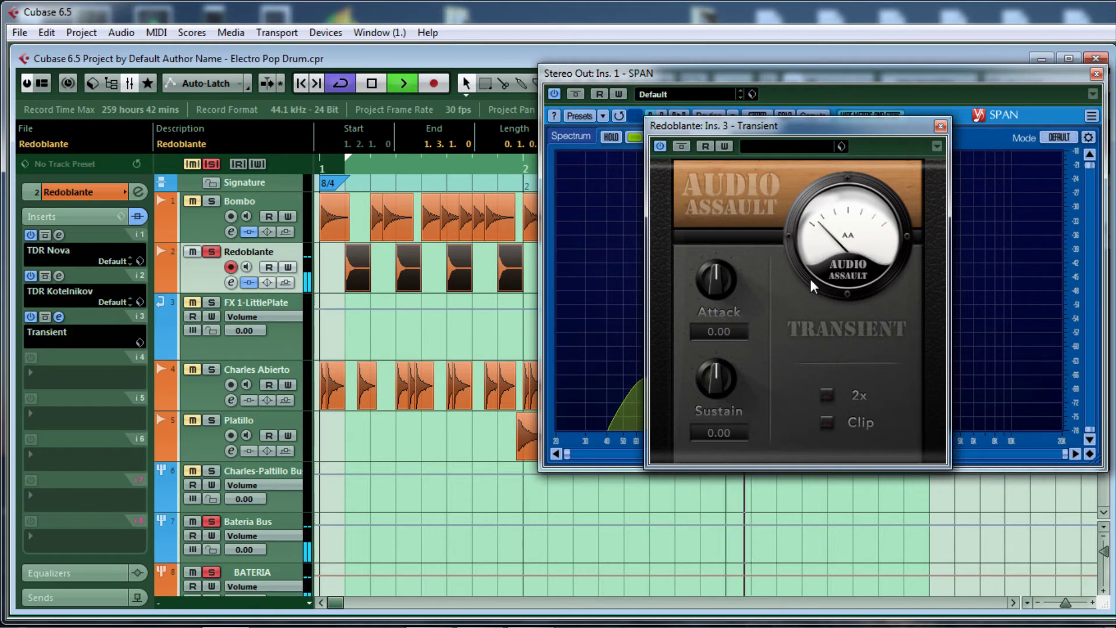
left_click_drag(843, 126, 837, 103)
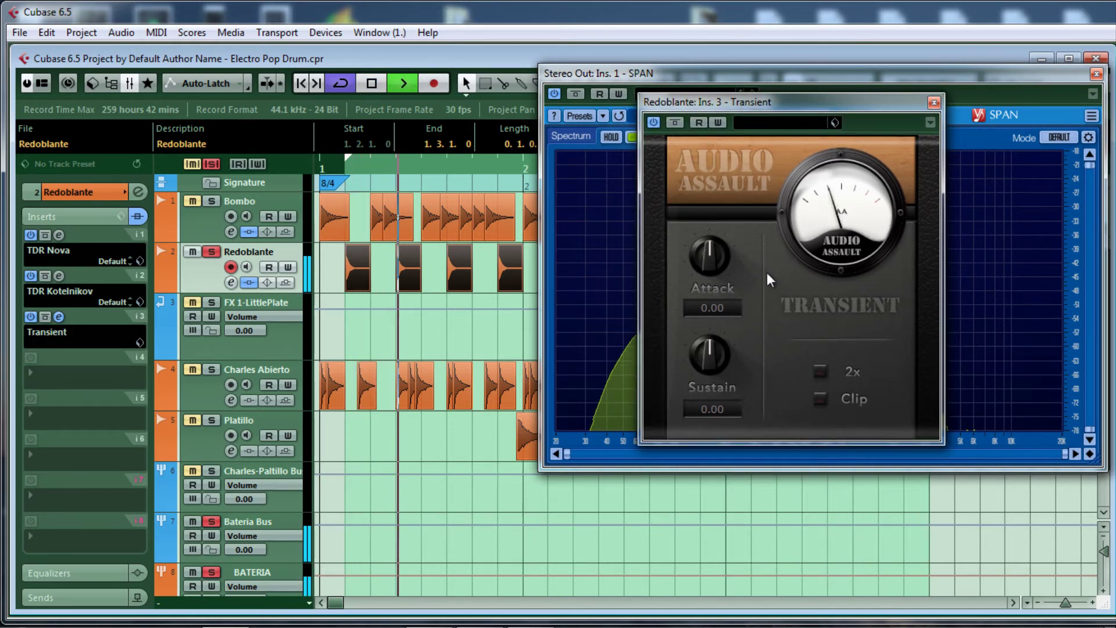
left_click_drag(707, 261, 707, 251)
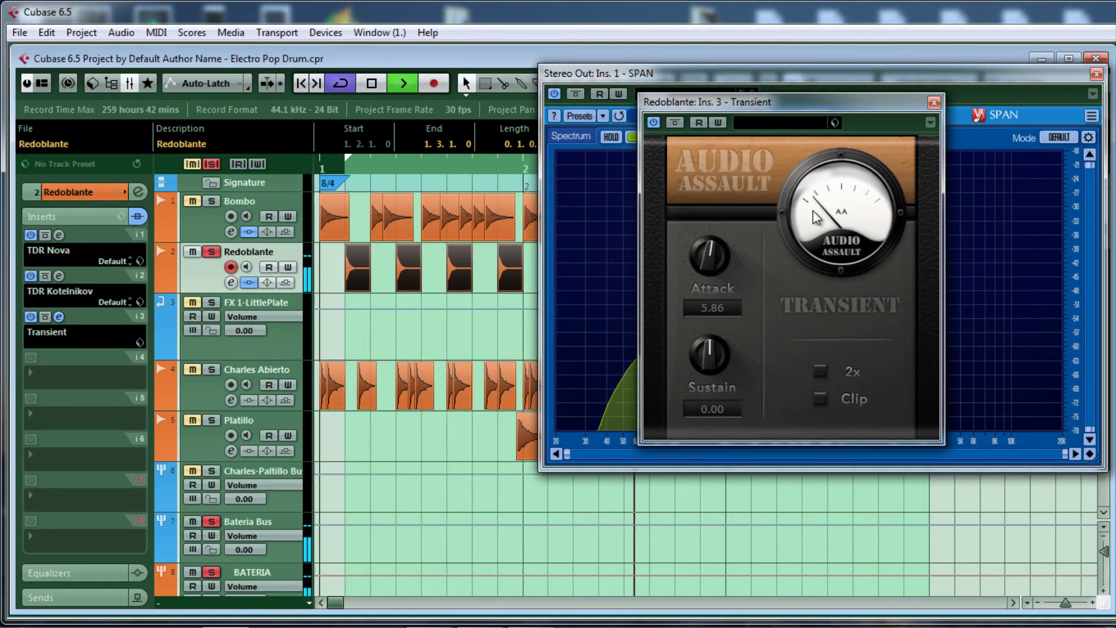
left_click(819, 400)
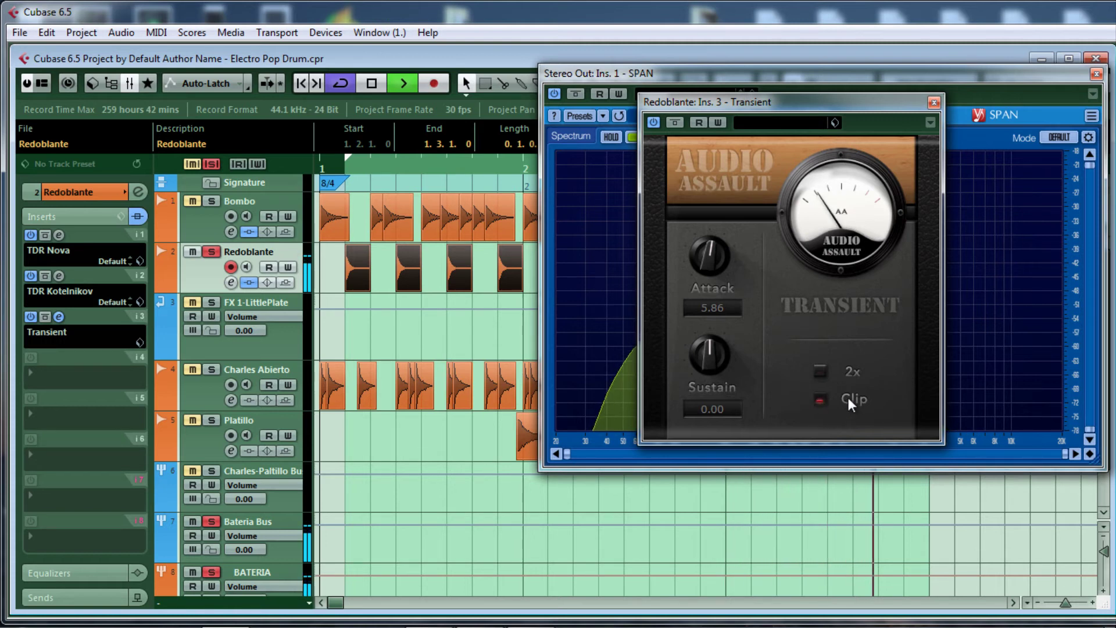
left_click_drag(707, 275, 707, 239)
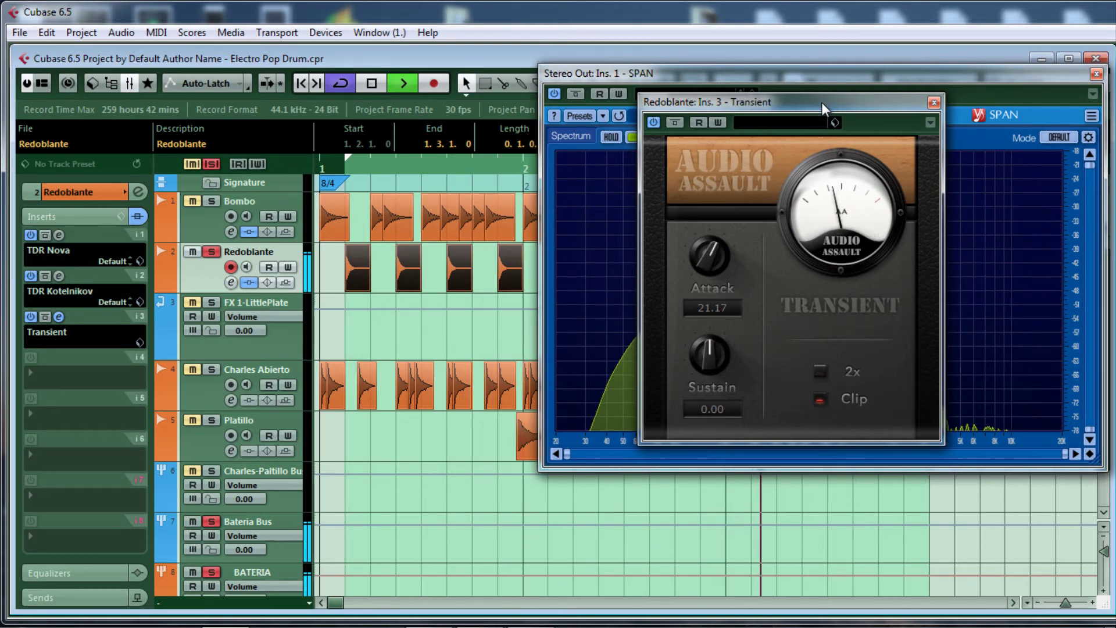
left_click_drag(821, 102, 439, 105)
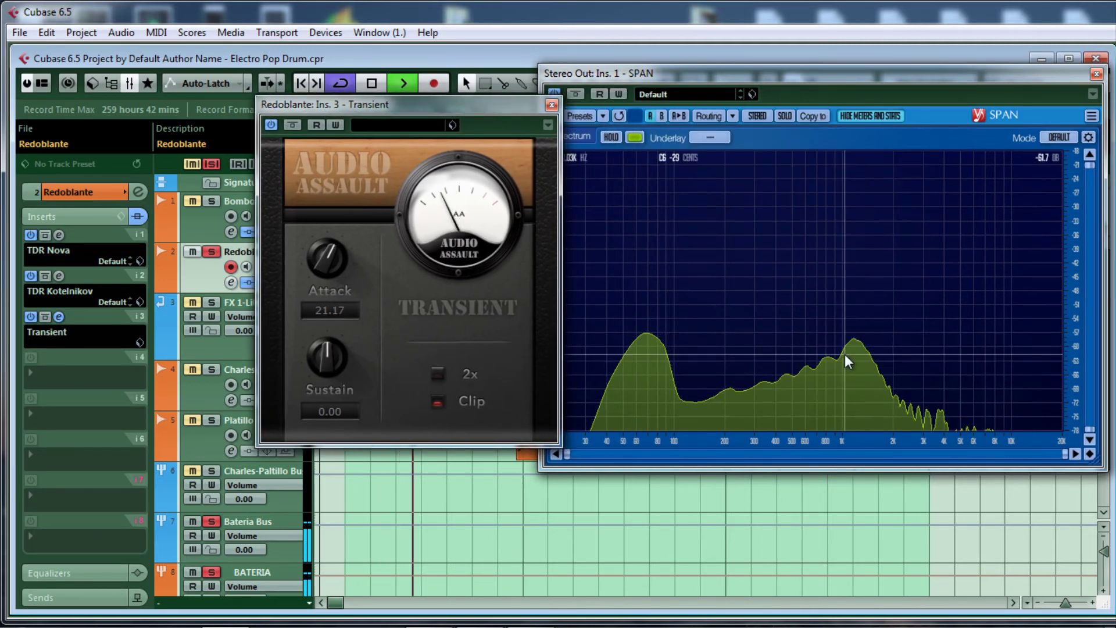
Lower Transient's attack to 17.57, set its sustain to 15.35, and close its window.
left_click_drag(327, 262, 324, 235)
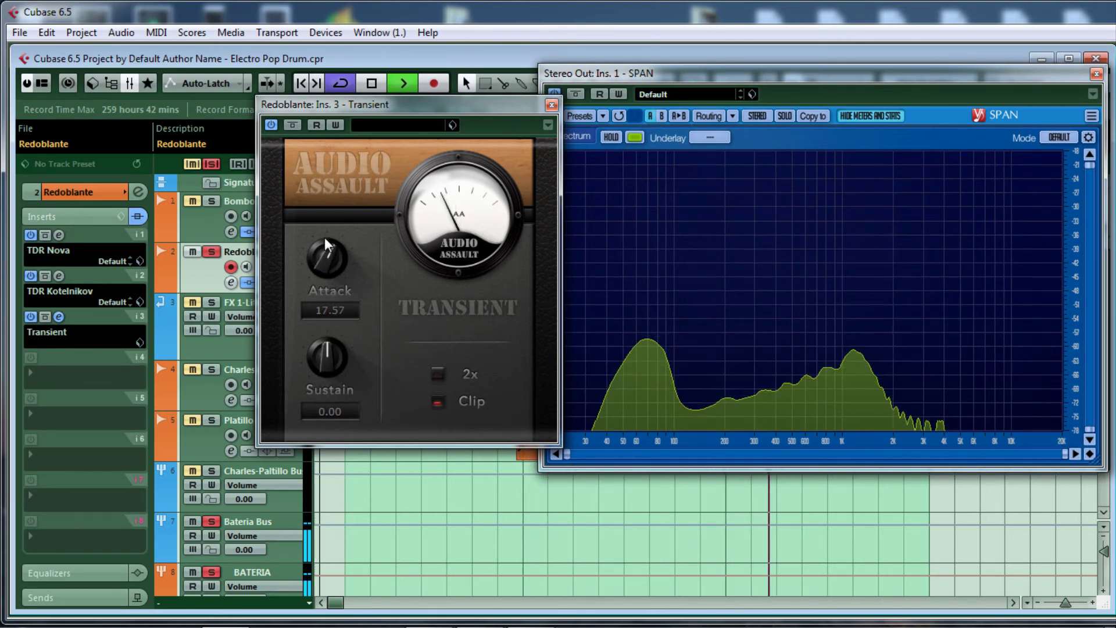
left_click_drag(329, 357, 329, 336)
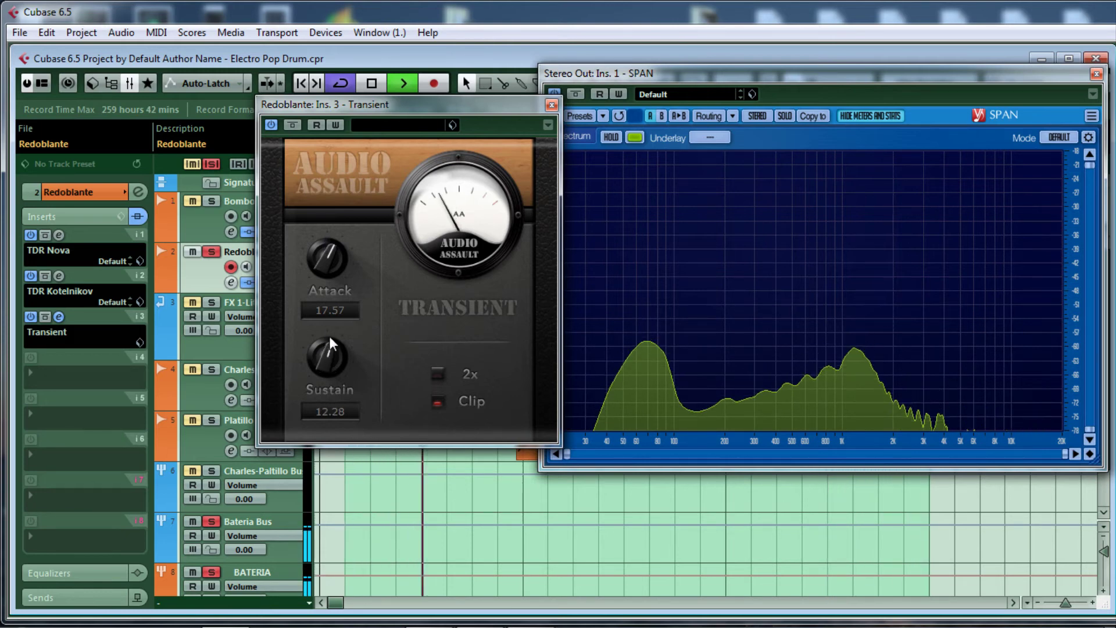
left_click_drag(329, 358, 329, 354)
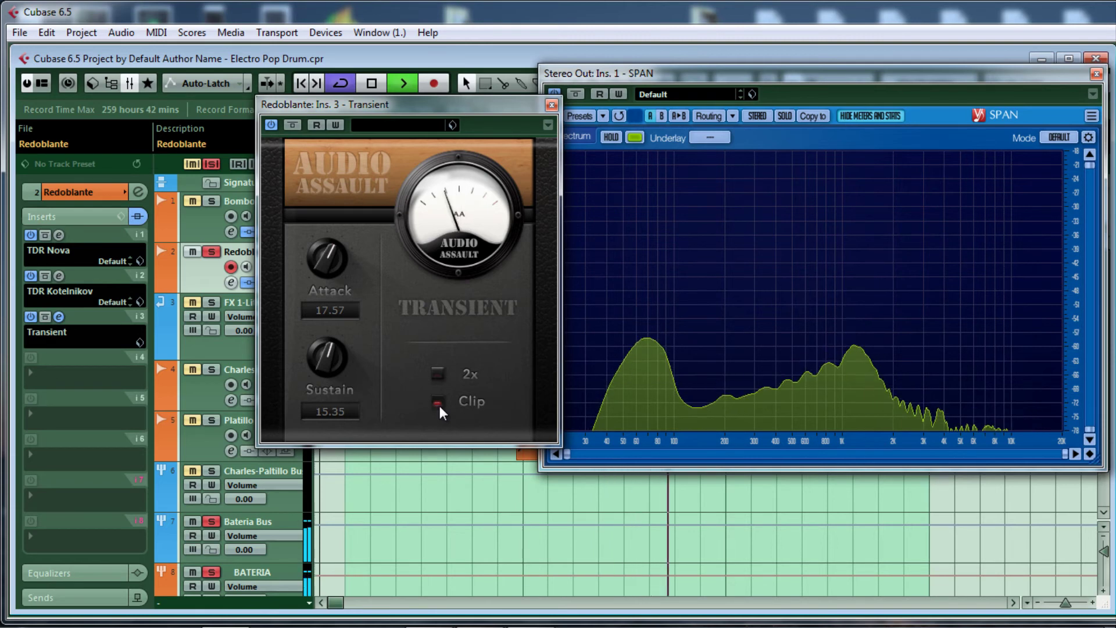
left_click_drag(444, 109, 655, 110)
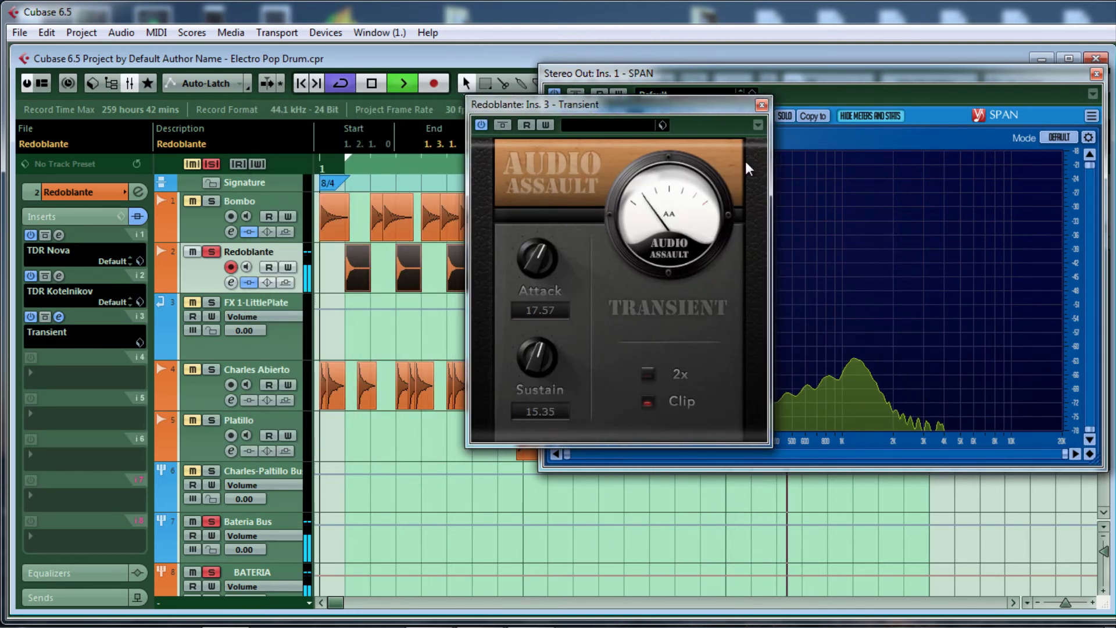
left_click(762, 105)
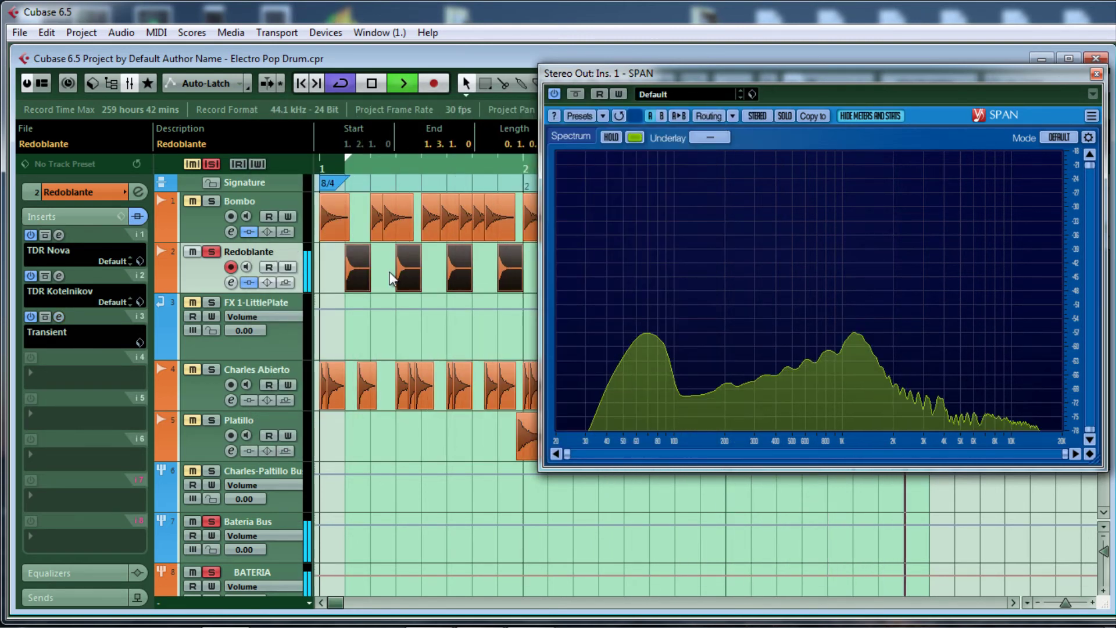
Stop playback and load SnareBuzz into Redoblante's fourth insert slot with its window open.
key("space")
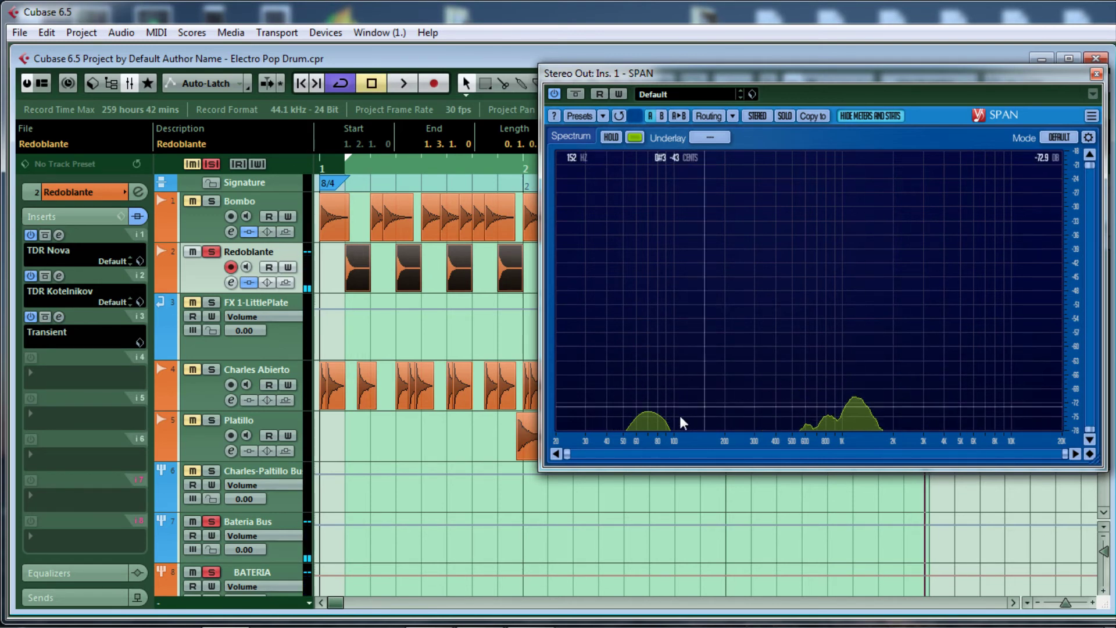
left_click(28, 372)
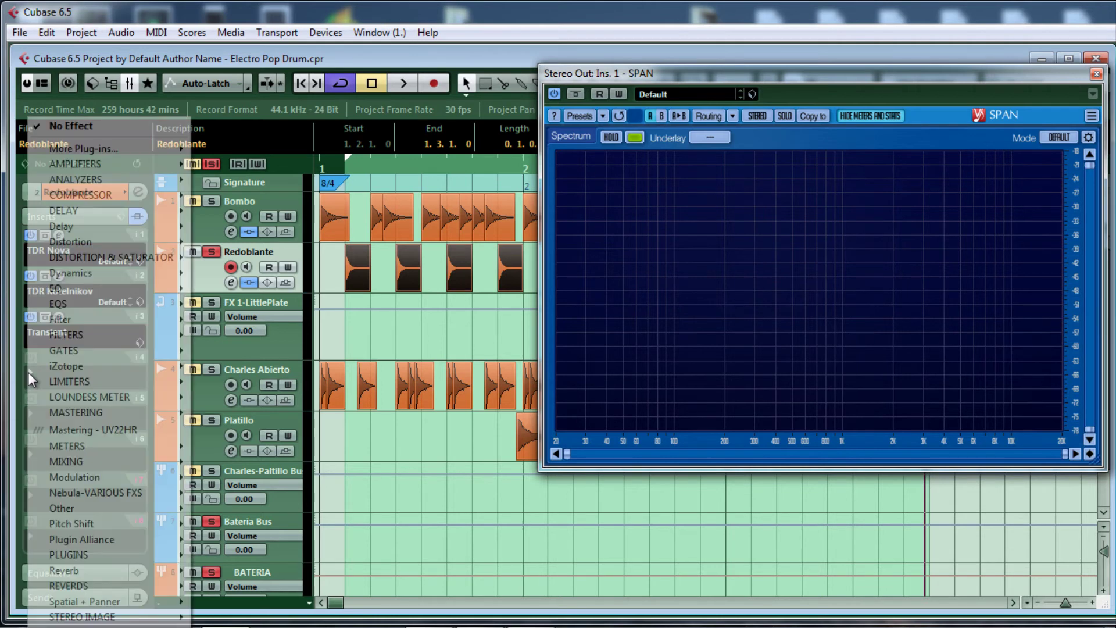
mouse_move(139, 211)
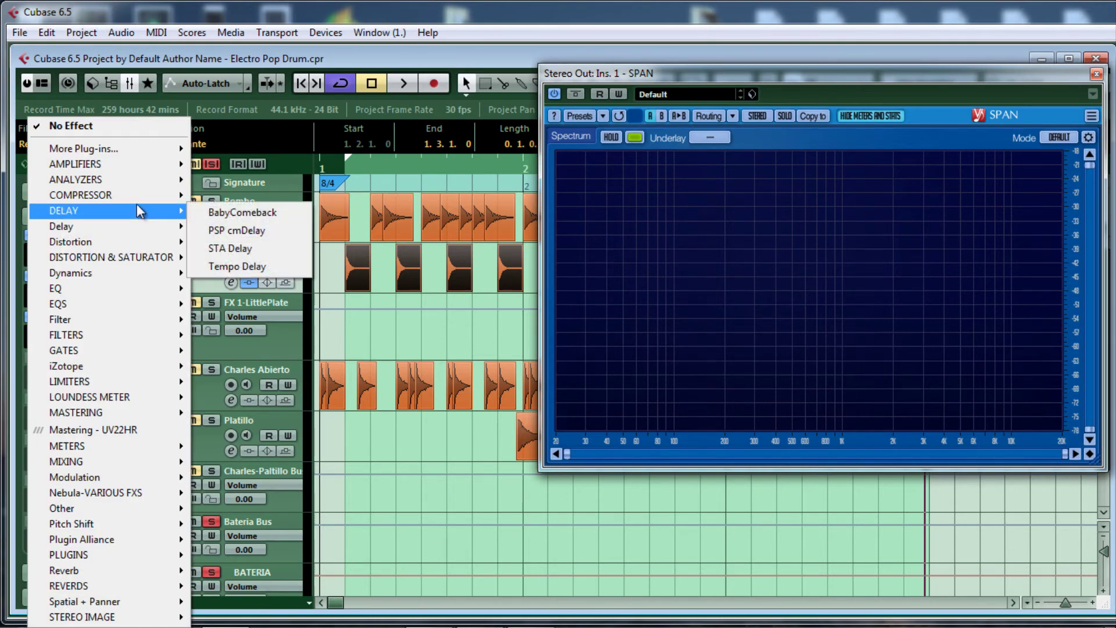
mouse_move(121, 150)
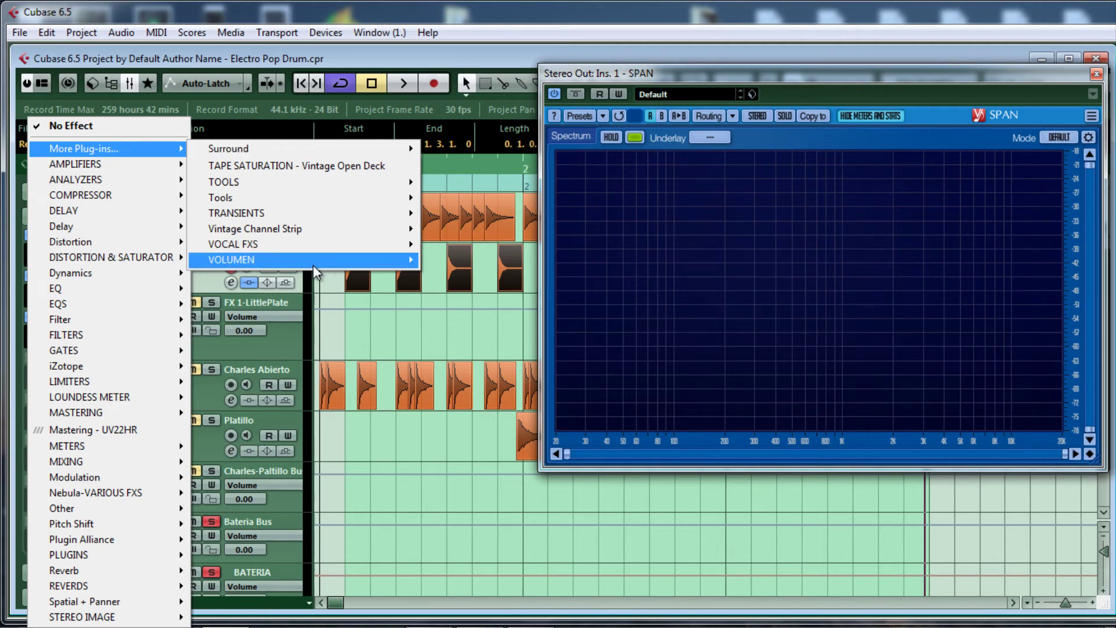
mouse_move(314, 265)
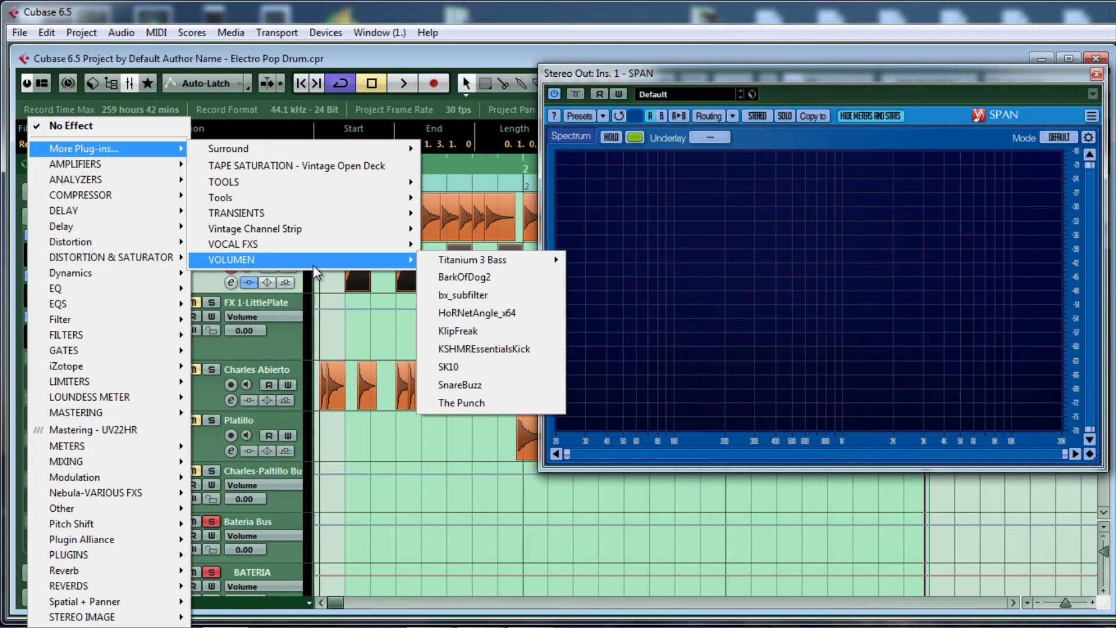
left_click(492, 381)
left_click(59, 357)
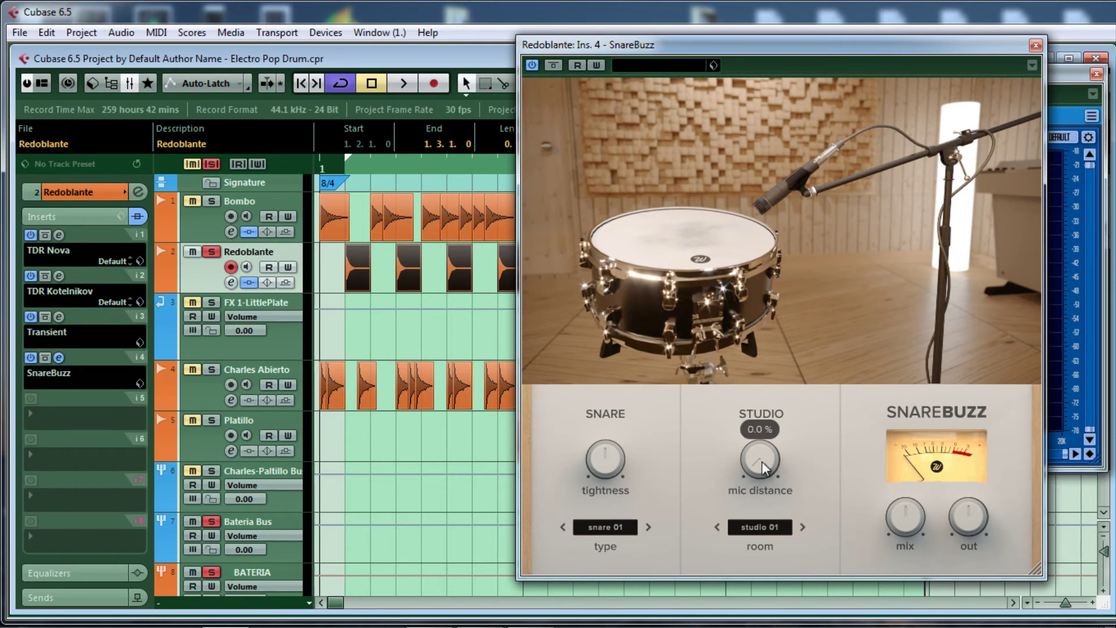
Lower SnareBuzz's tightness to 0%, reposition its window, and start playback.
mouse_move(608, 463)
left_click_drag(607, 463, 603, 512)
mouse_move(751, 461)
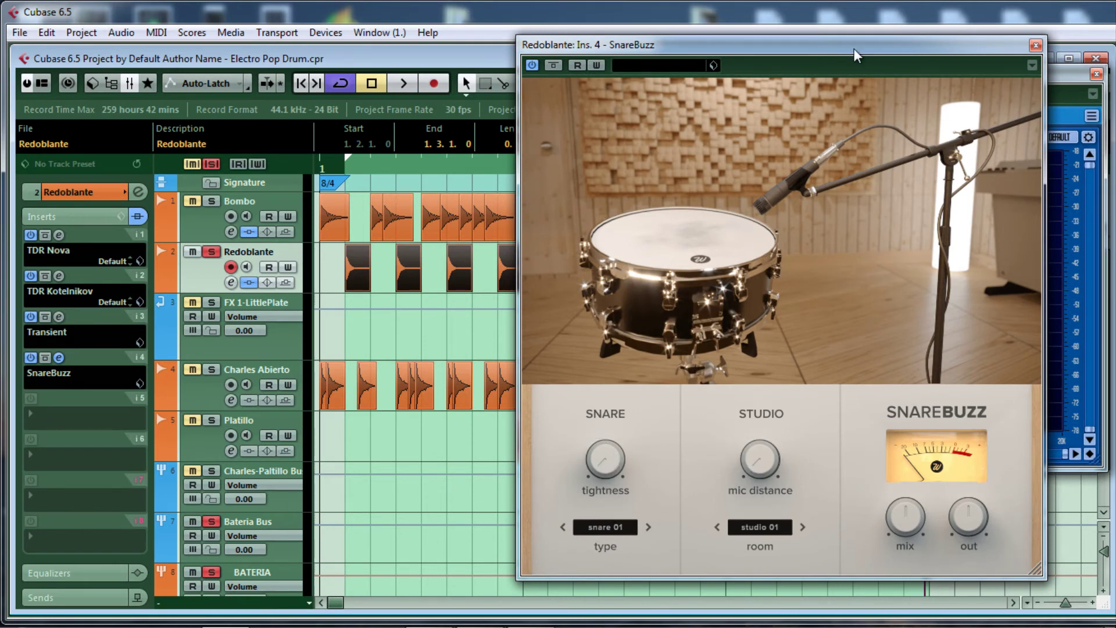
left_click_drag(854, 46, 800, 37)
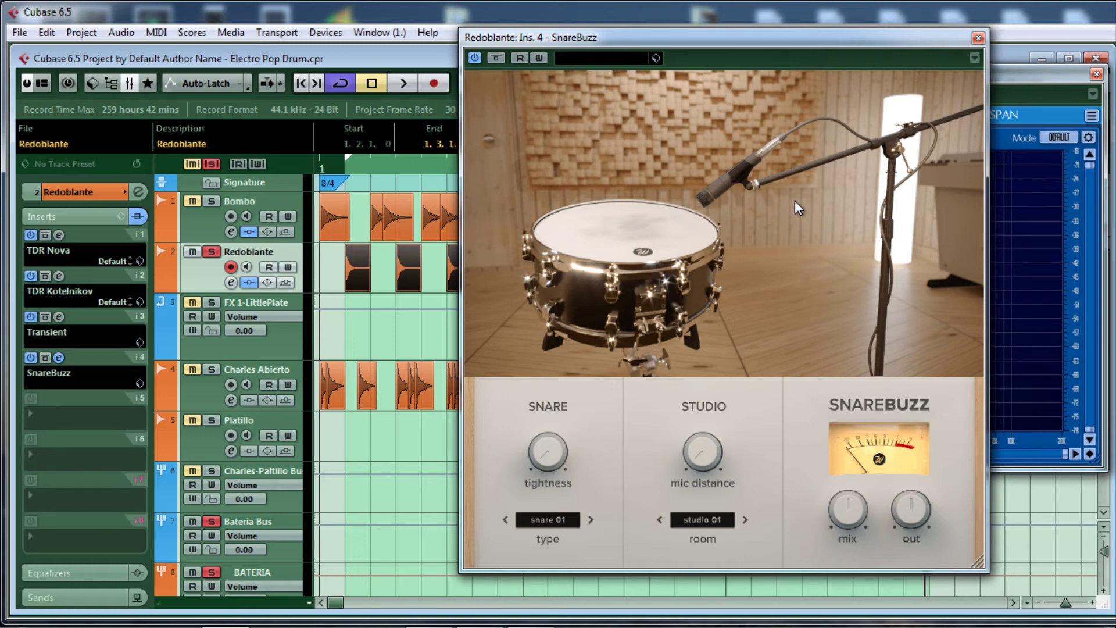
key("space")
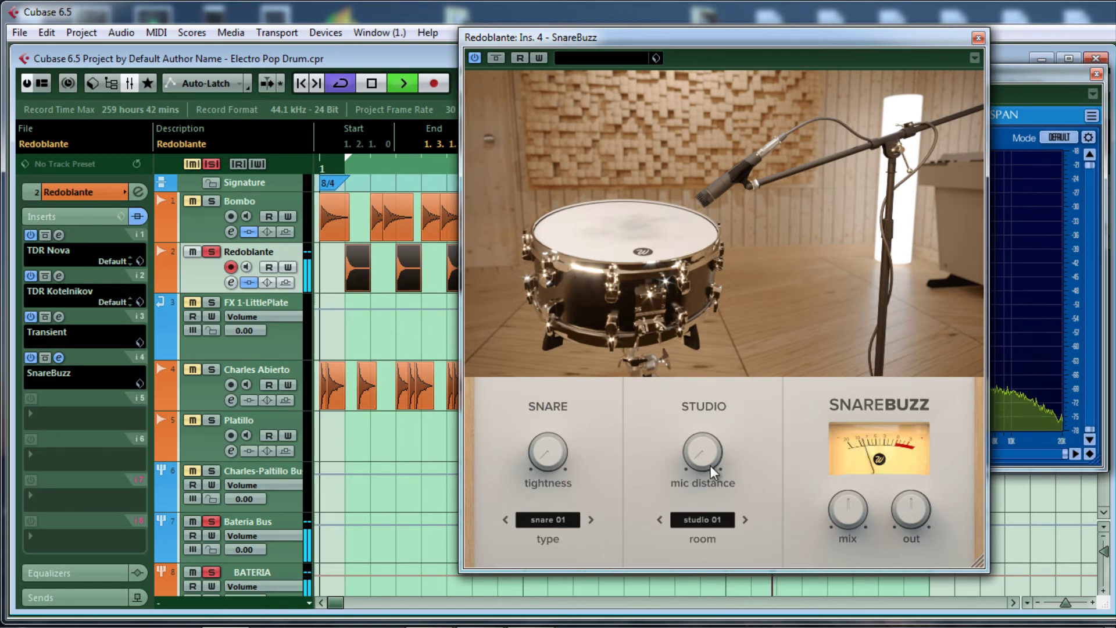
Try SnareBuzz with a 45.6% mic distance, 0% mix and 26% tightness, and return the mic distance to 0%.
left_click_drag(711, 466, 704, 367)
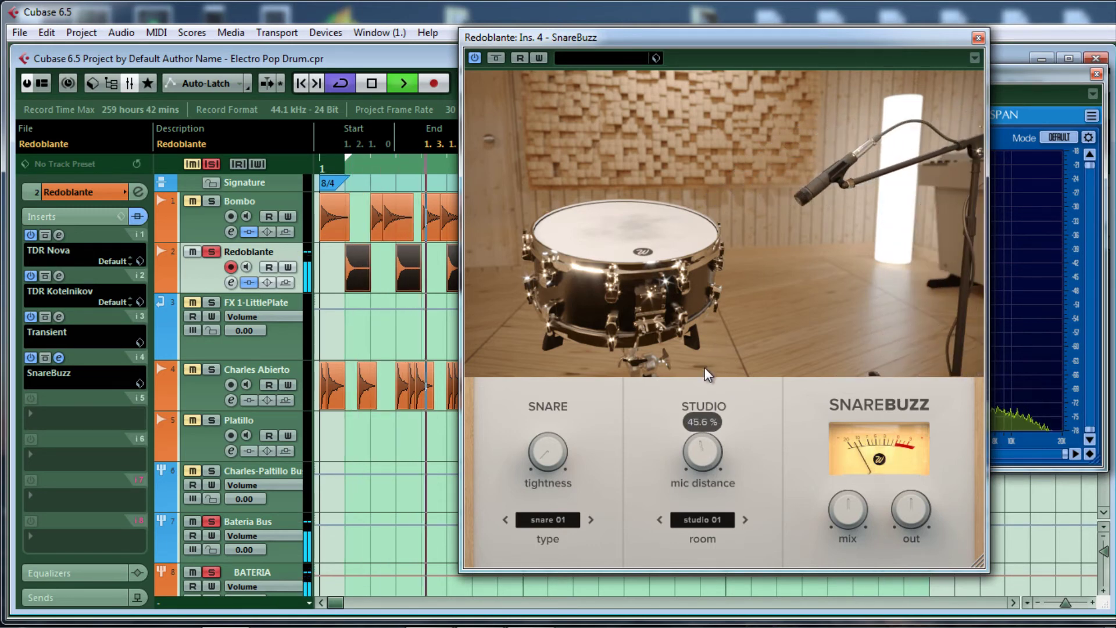
left_click_drag(826, 500, 842, 548)
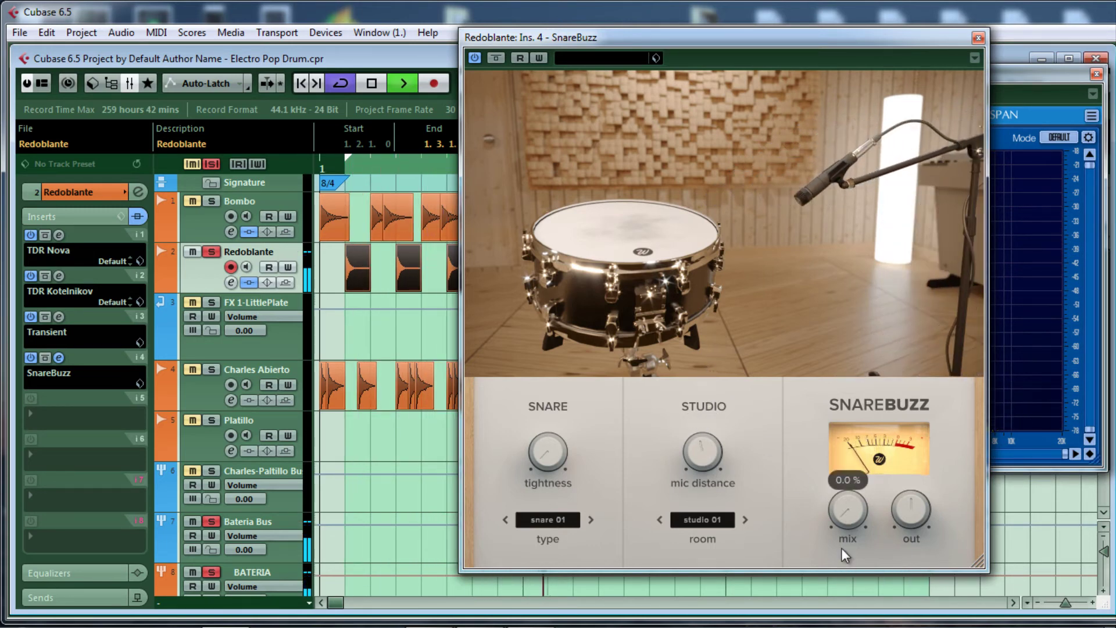
mouse_move(544, 457)
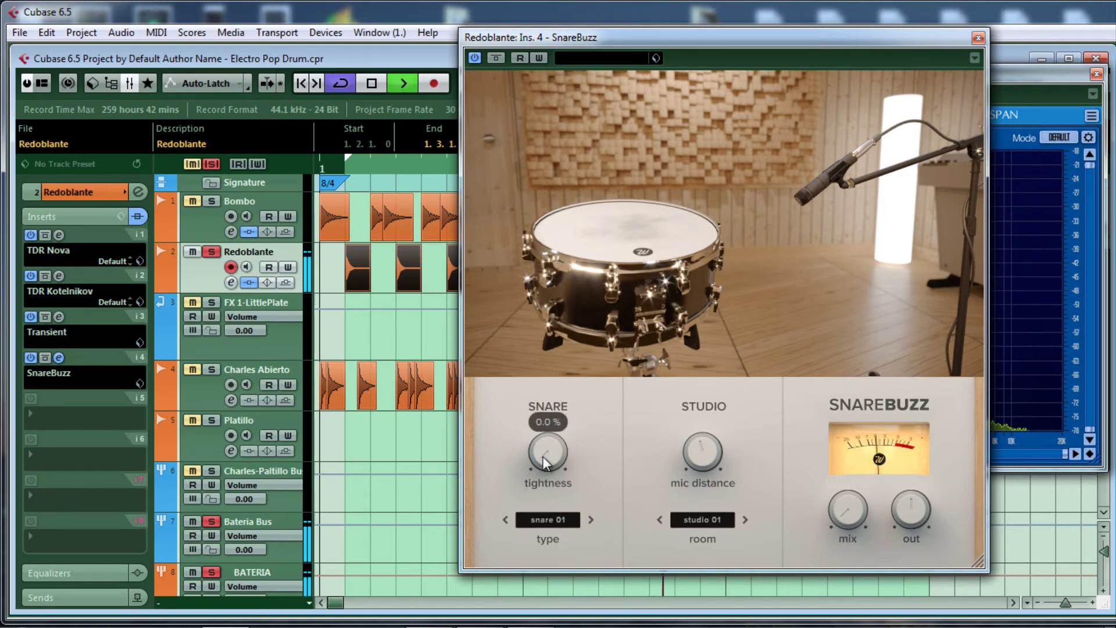
mouse_move(544, 461)
left_mouse_down()
mouse_move(547, 417)
mouse_move(544, 449)
left_mouse_up()
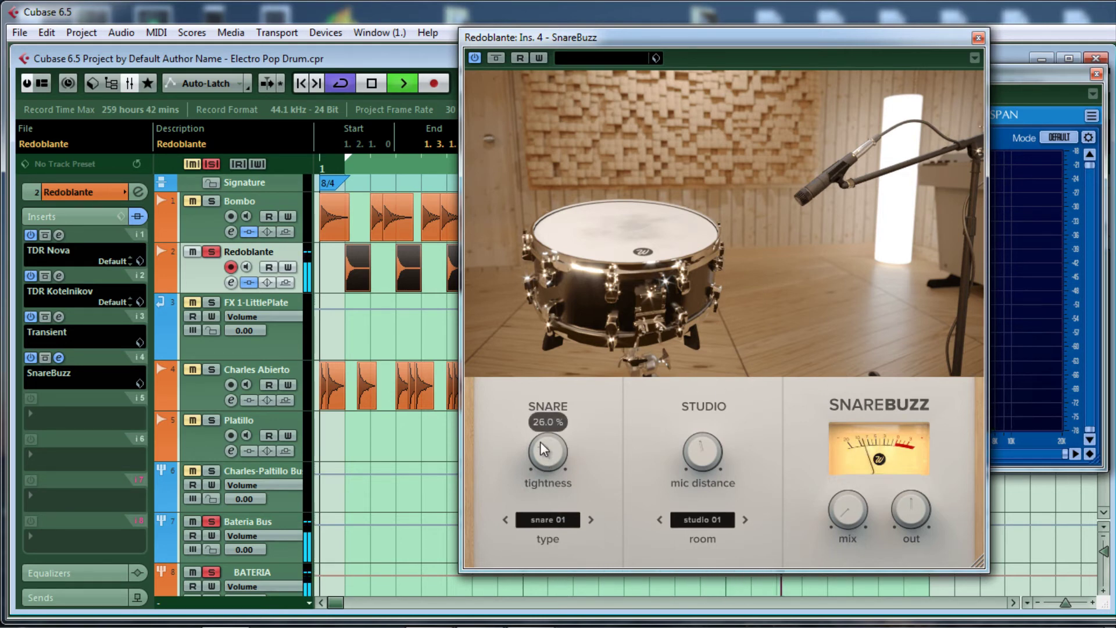
mouse_move(695, 463)
left_mouse_down()
mouse_move(720, 349)
mouse_move(686, 497)
mouse_move(700, 462)
left_mouse_up()
Set SnareBuzz's mix to 32.4% and its tightness to 64.4% while the snare plays.
mouse_move(849, 521)
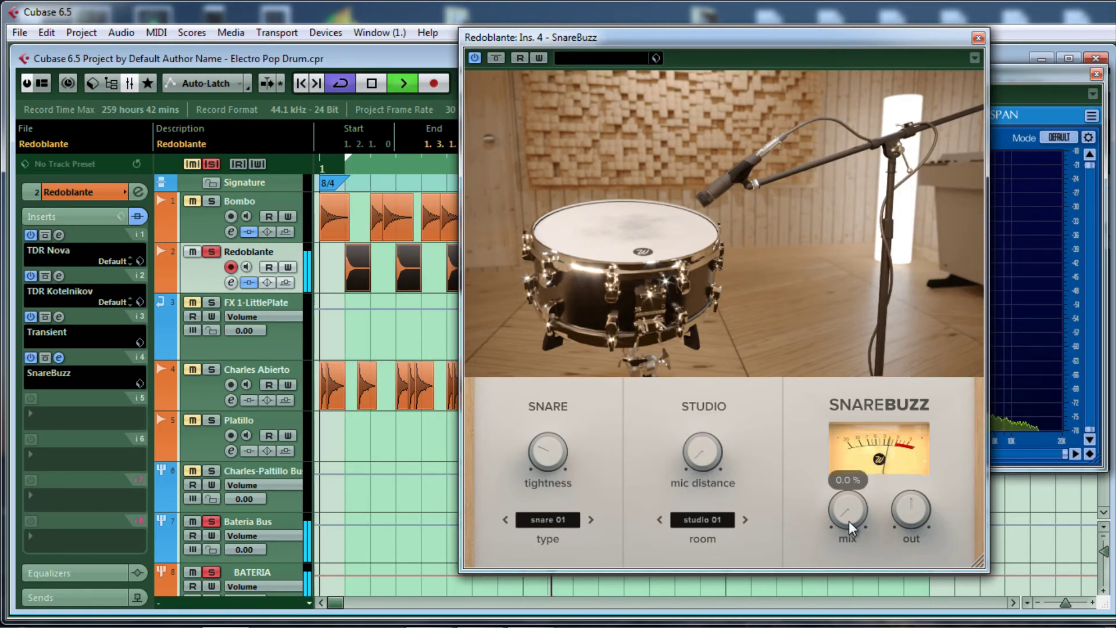
mouse_move(846, 518)
left_mouse_down()
mouse_move(846, 466)
mouse_move(845, 507)
left_mouse_up()
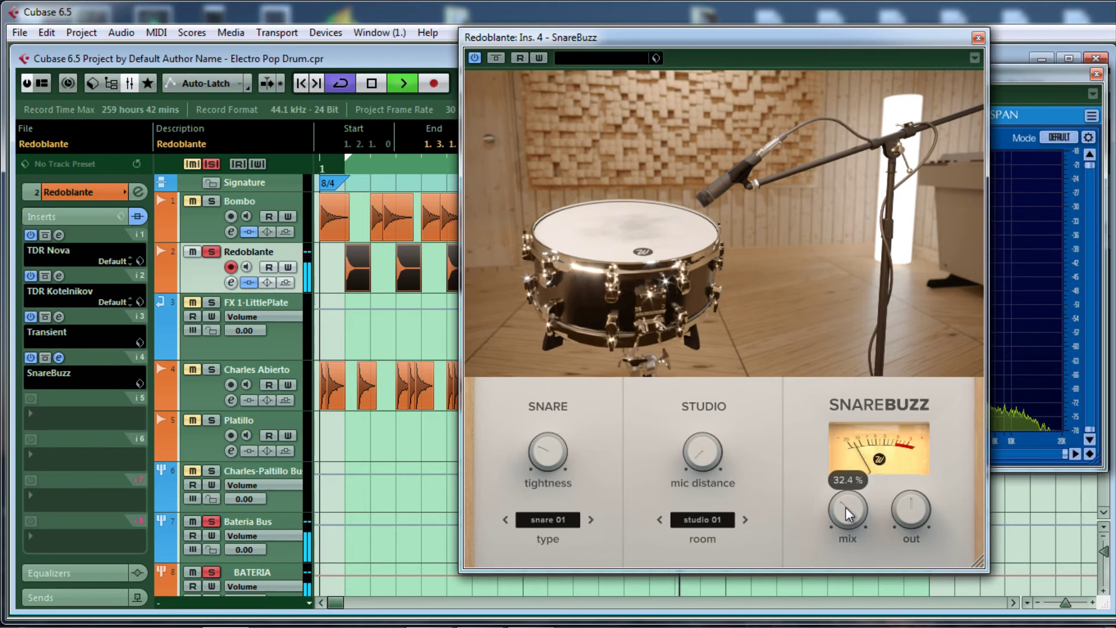
left_click_drag(542, 455, 547, 385)
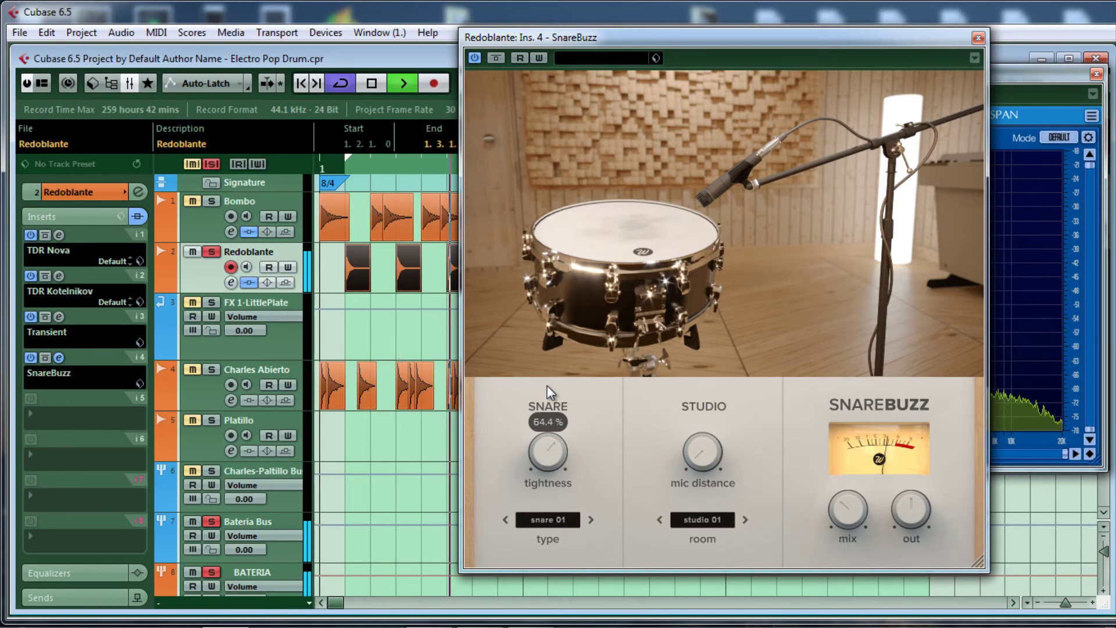
Raise SnareBuzz's mix to about the middle of its range and set its tightness to 61.2%.
left_click_drag(846, 515, 857, 488)
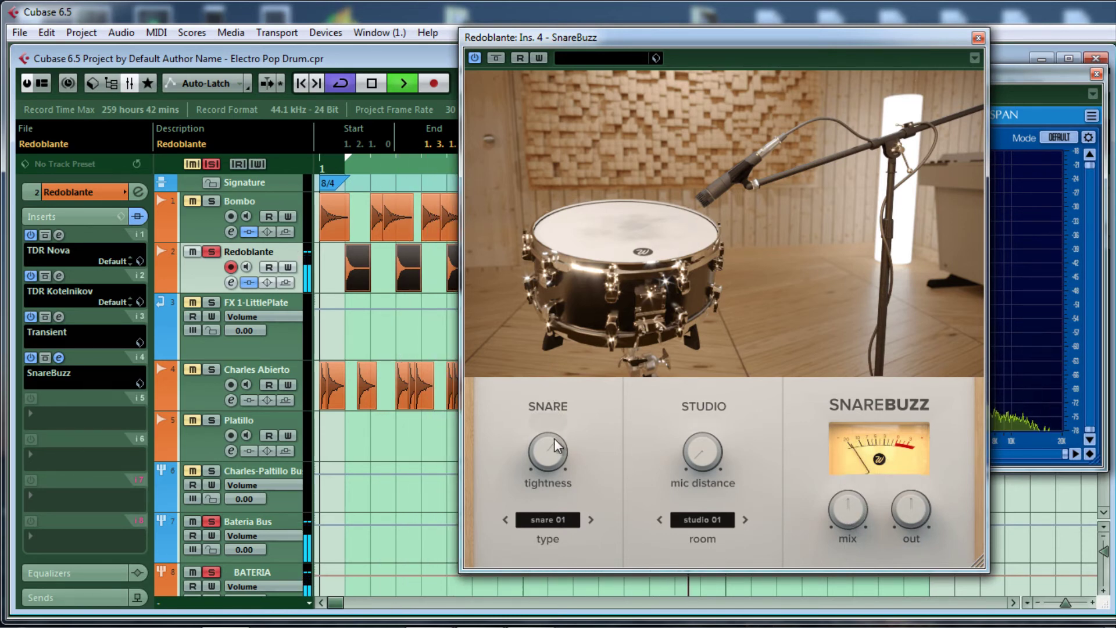
mouse_move(543, 448)
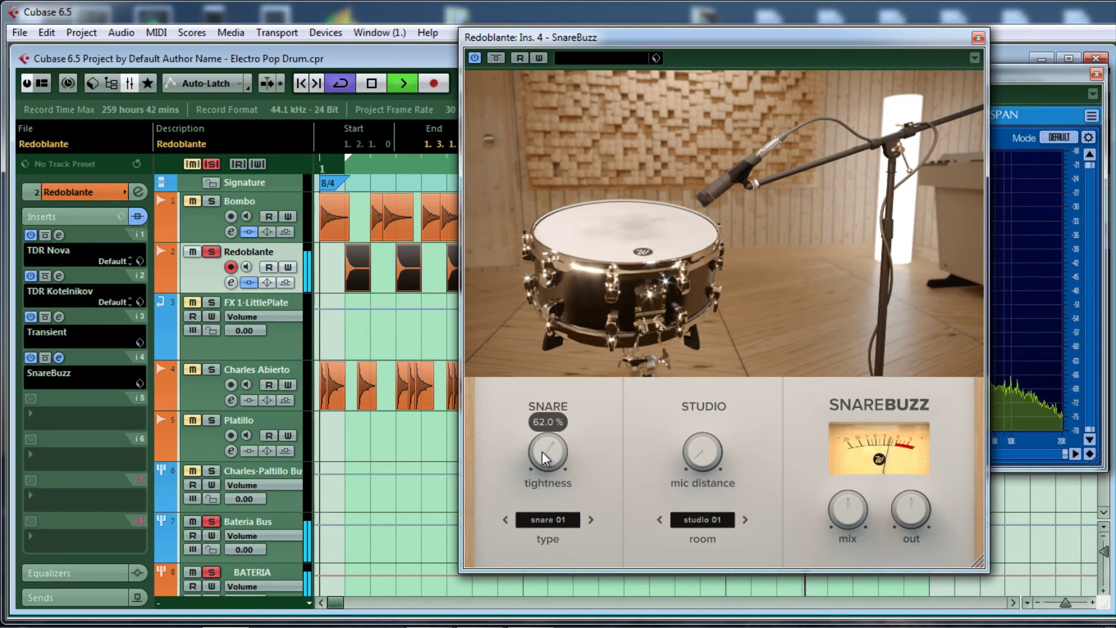
left_click_drag(542, 452, 541, 454)
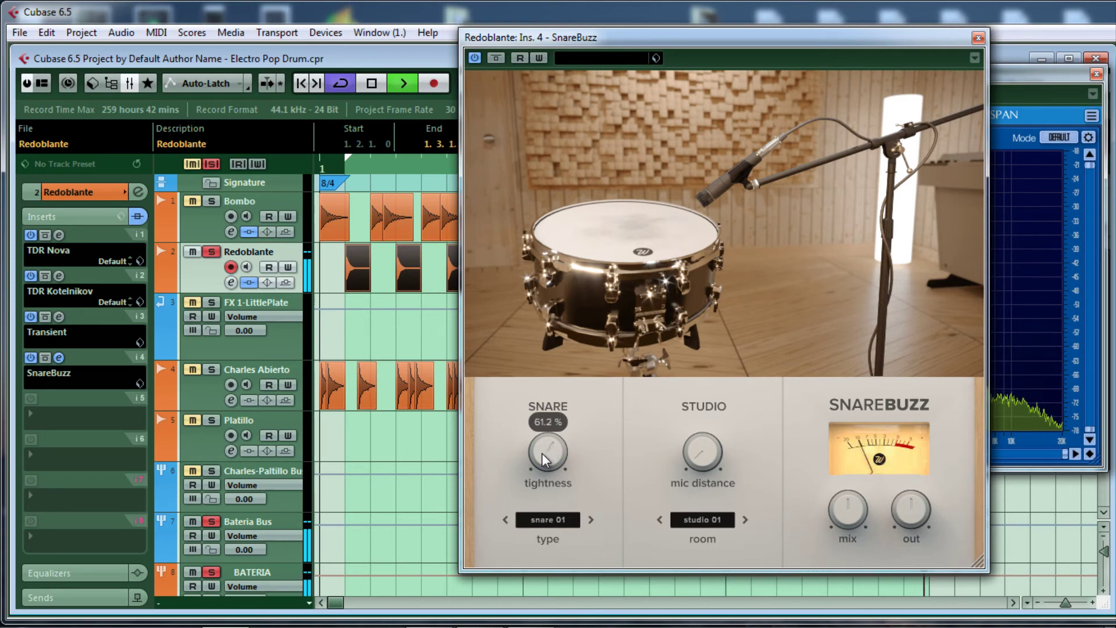
Set SnareBuzz's mic distance to 10.4% while the snare plays.
left_click_drag(705, 458, 706, 448)
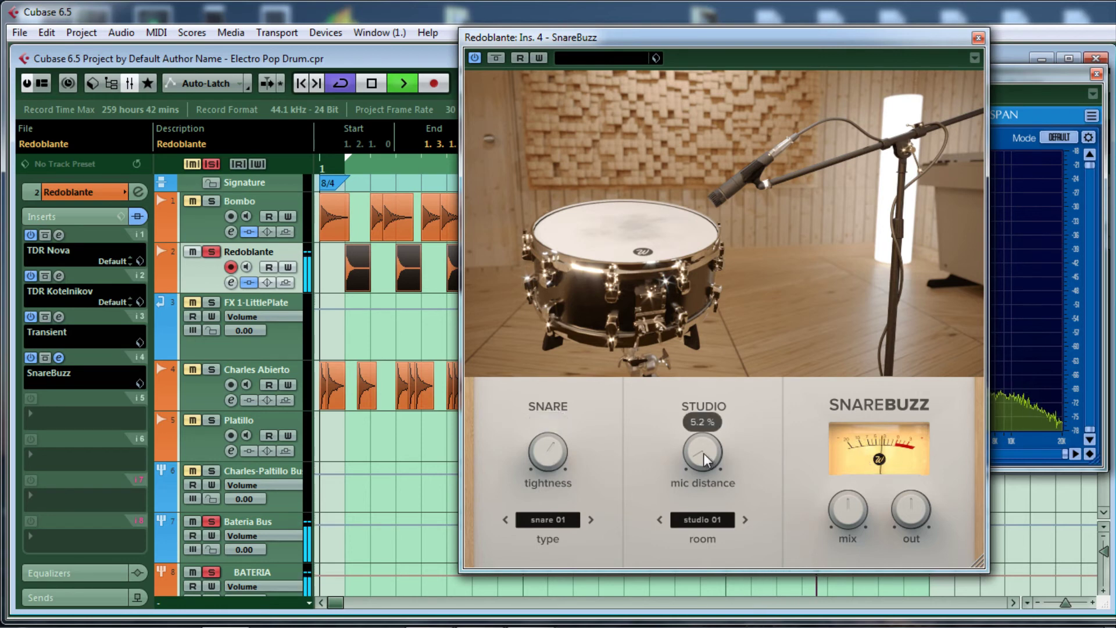
left_click_drag(704, 452, 704, 452)
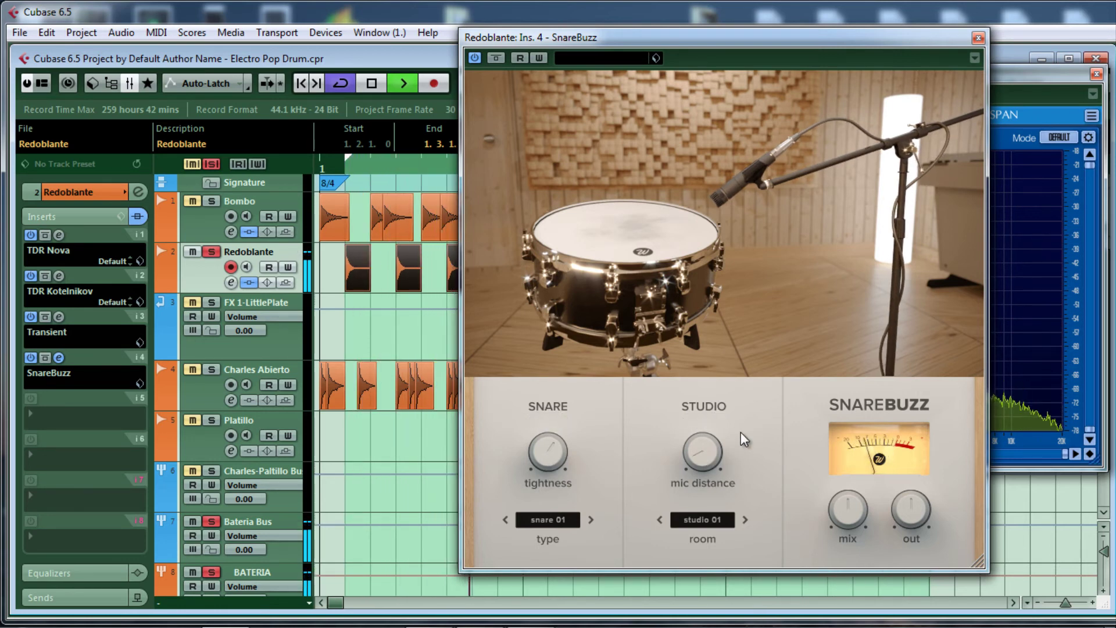
mouse_move(711, 448)
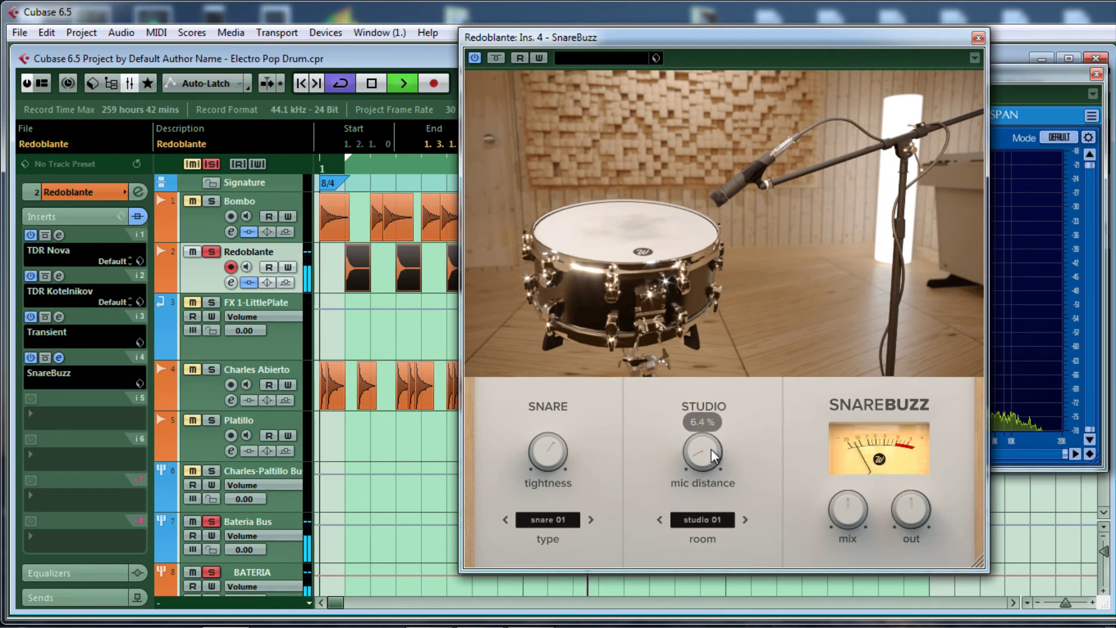
left_click_drag(710, 448, 711, 444)
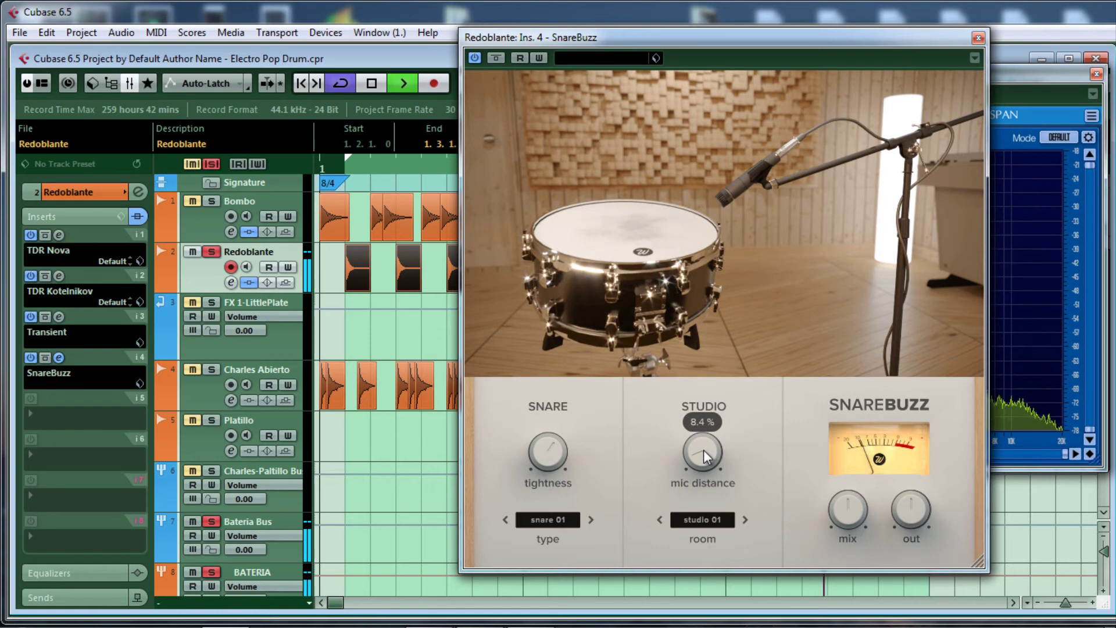
left_click_drag(703, 449, 703, 445)
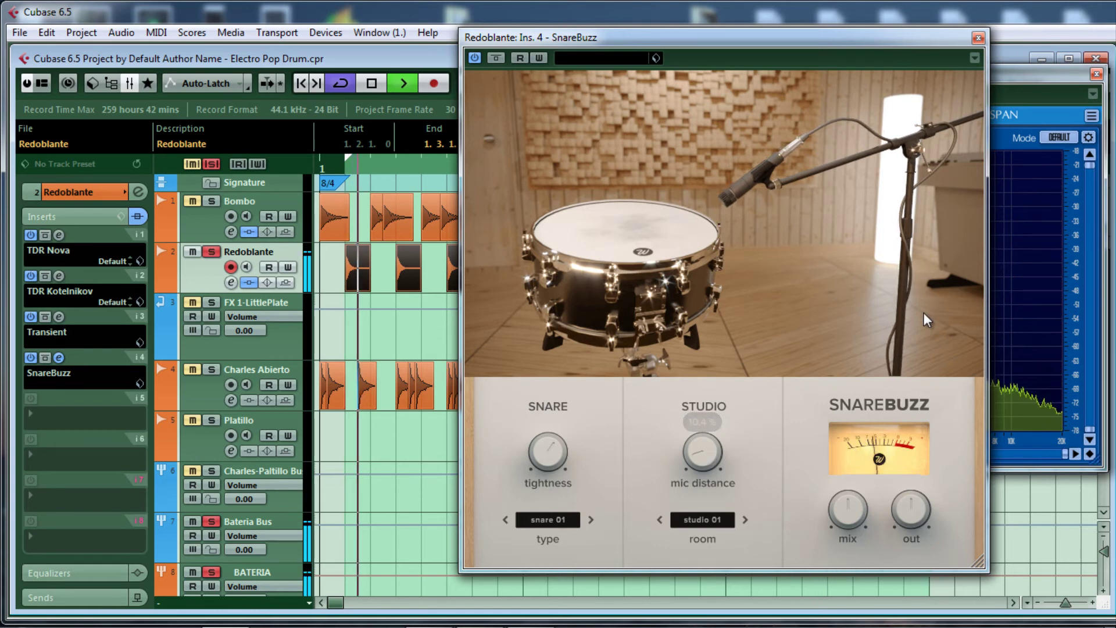
Close SnareBuzz, compare the snare with all Redoblante inserts bypassed and active, and stop playback.
left_click(978, 38)
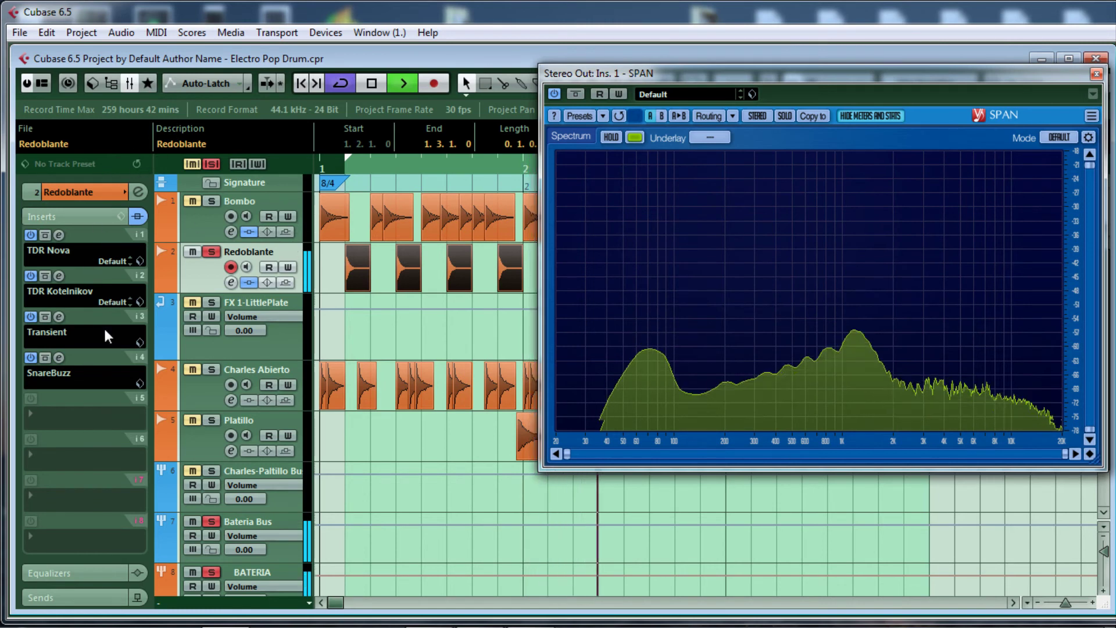
left_click(137, 217)
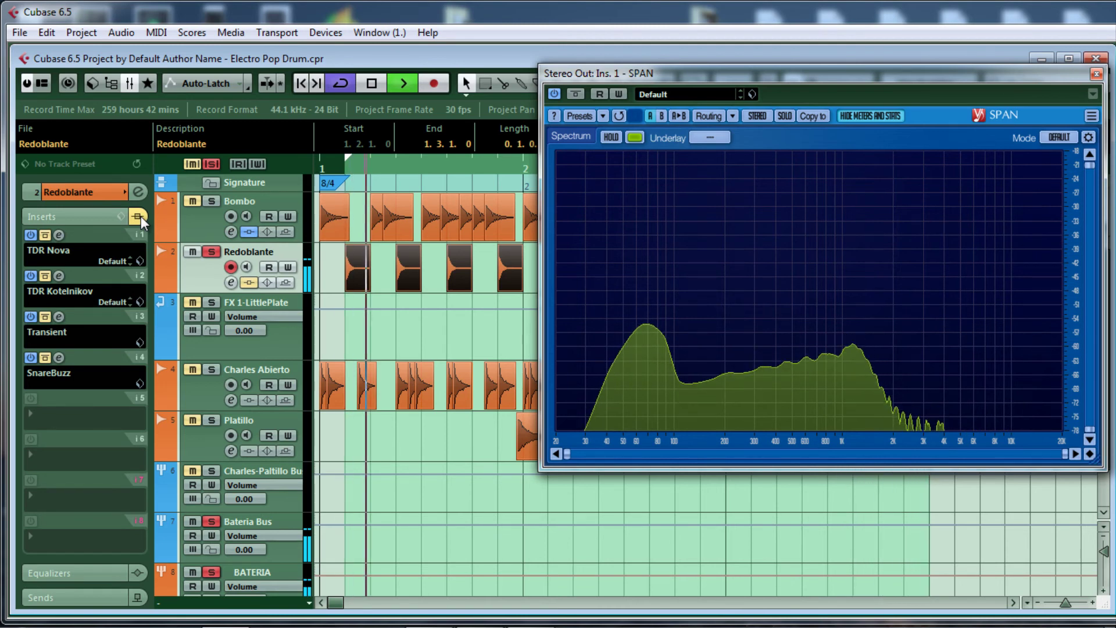
left_click(138, 217)
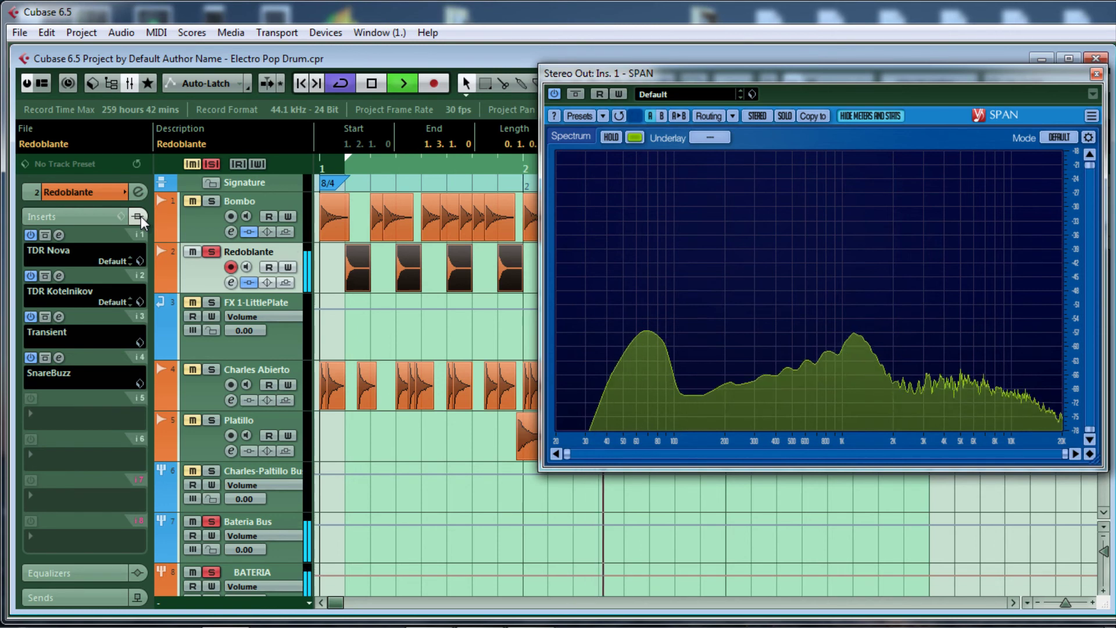
key("space")
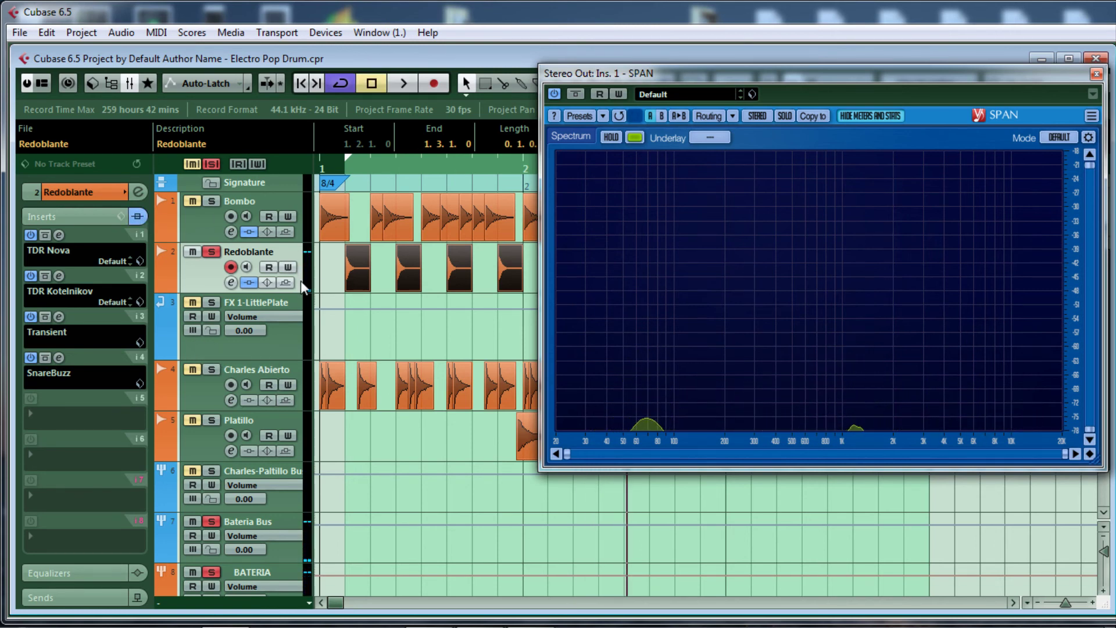
Open the Redoblante track's channel settings and move the SPAN window out of the way so the sends are accessible.
left_click(273, 348)
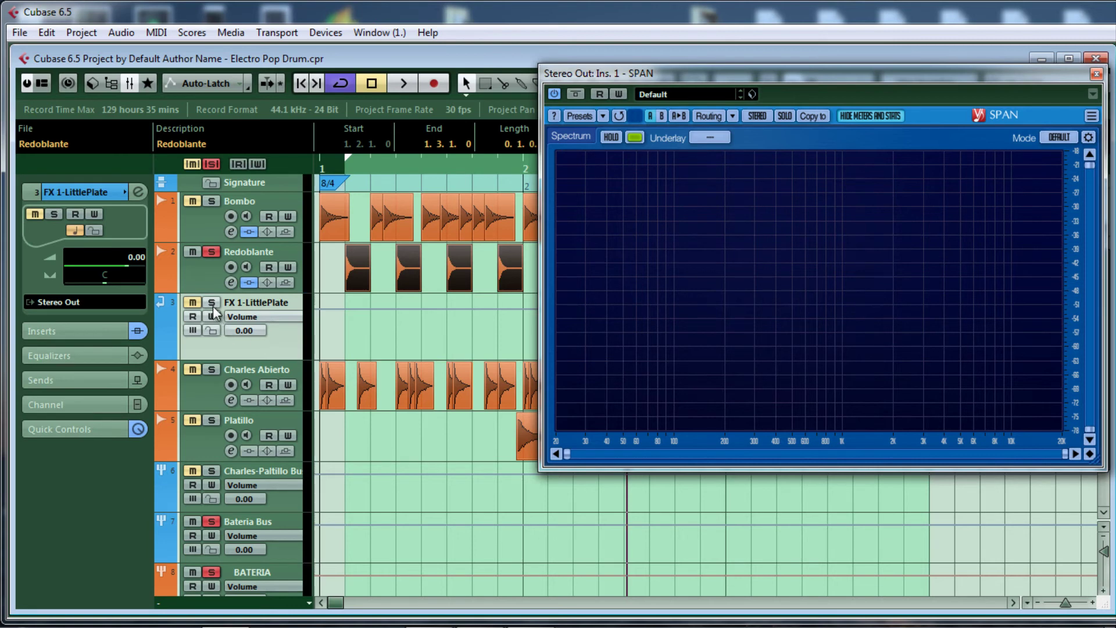
left_click(233, 285)
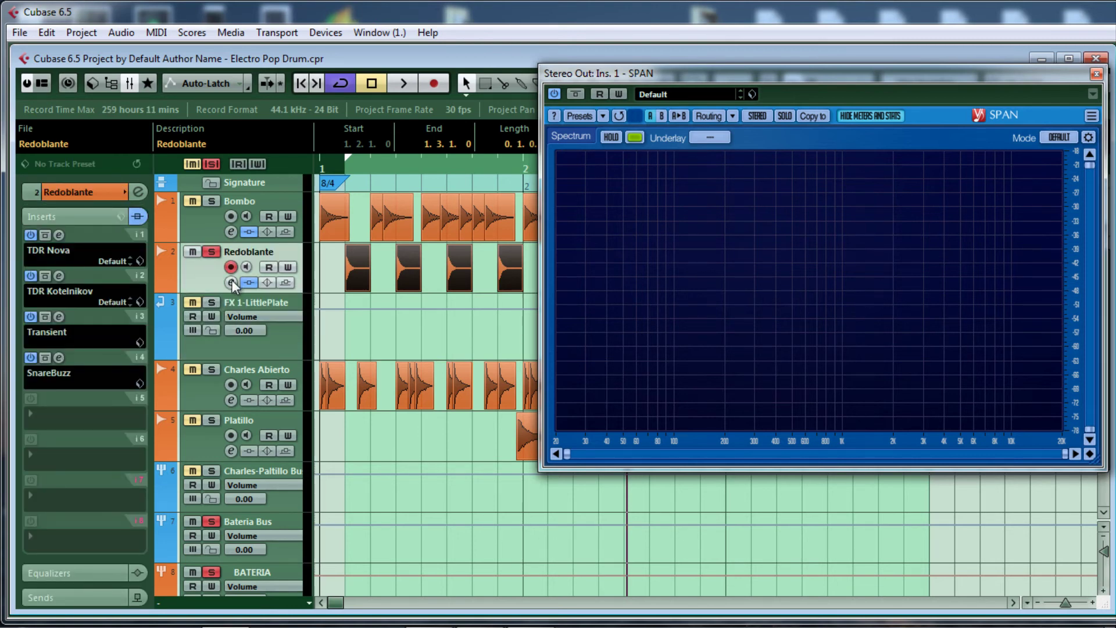
left_click(231, 283)
left_click_drag(742, 82, 739, 96)
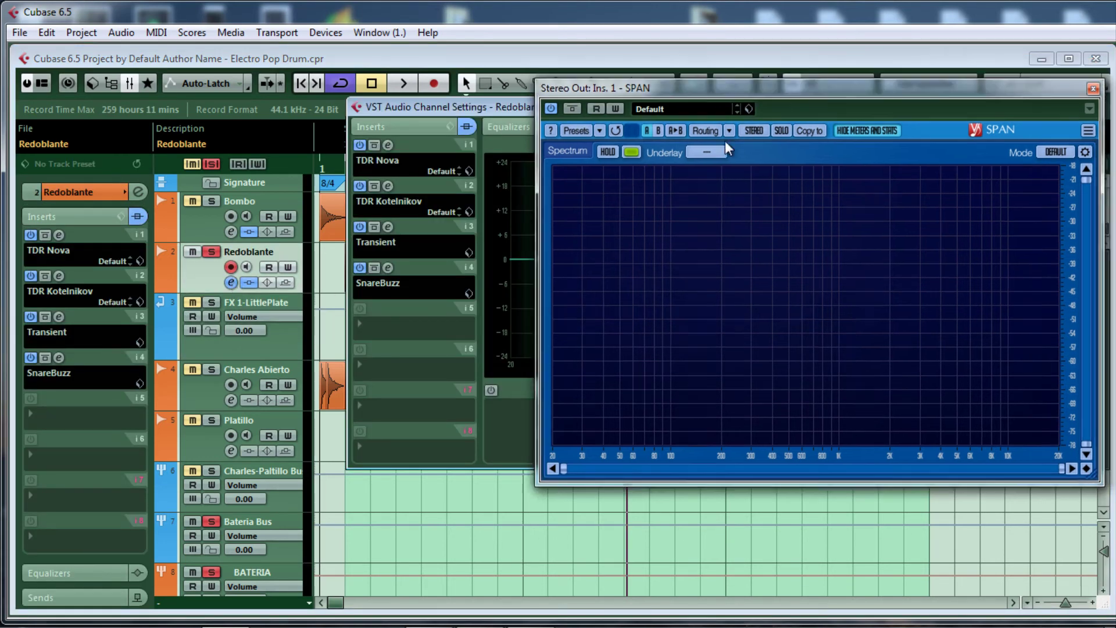
left_click_drag(725, 141, 682, 210)
left_click(1008, 201)
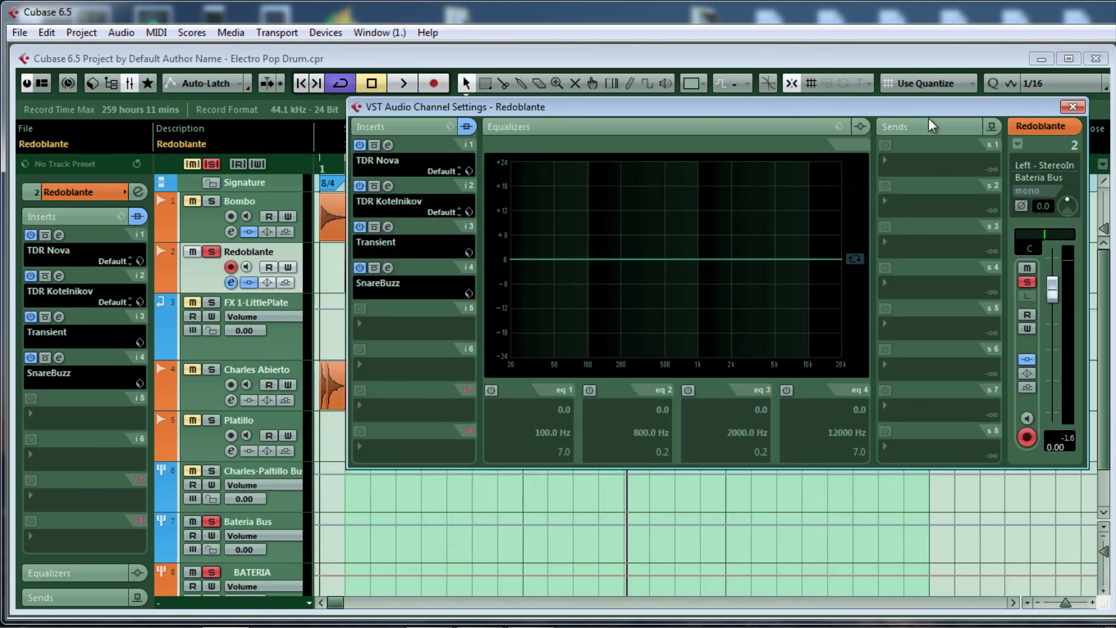
left_click_drag(923, 106, 877, 139)
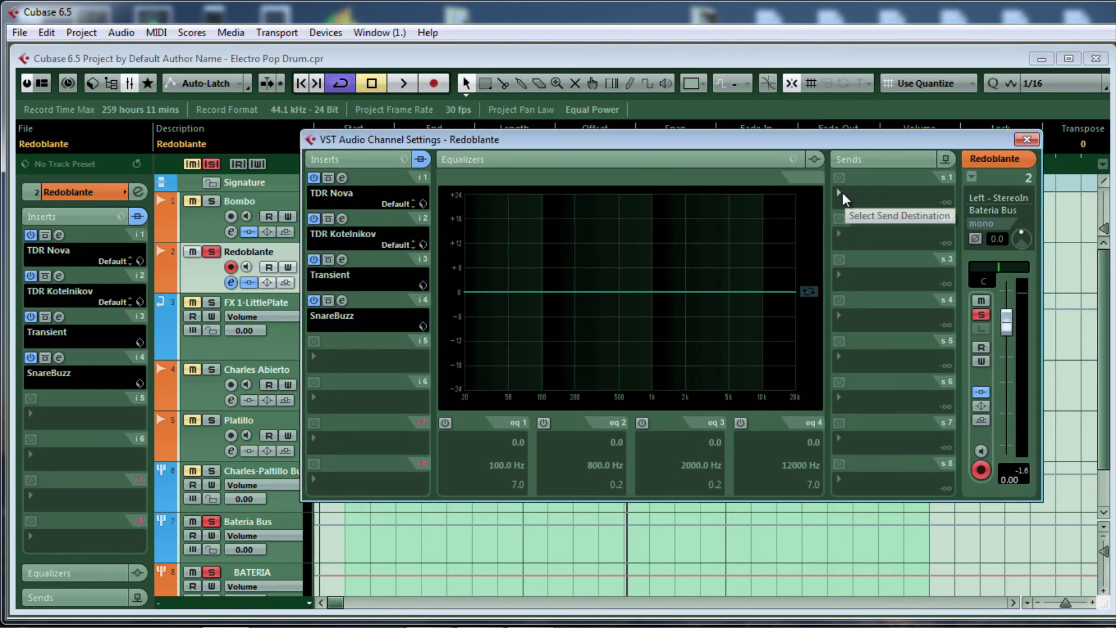
Activate a pre-fader send from Redoblante to FX 1-LittlePlate at 0.00, lower the channel fader to -5.57, and close the channel settings.
left_click(842, 193)
left_click(896, 238)
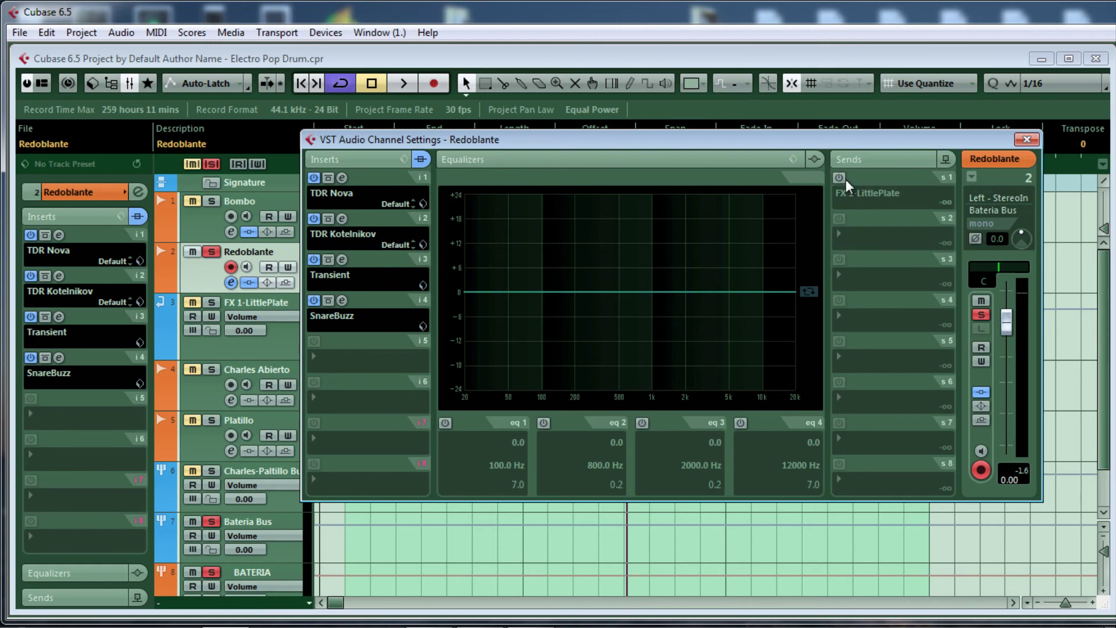
left_click(841, 177)
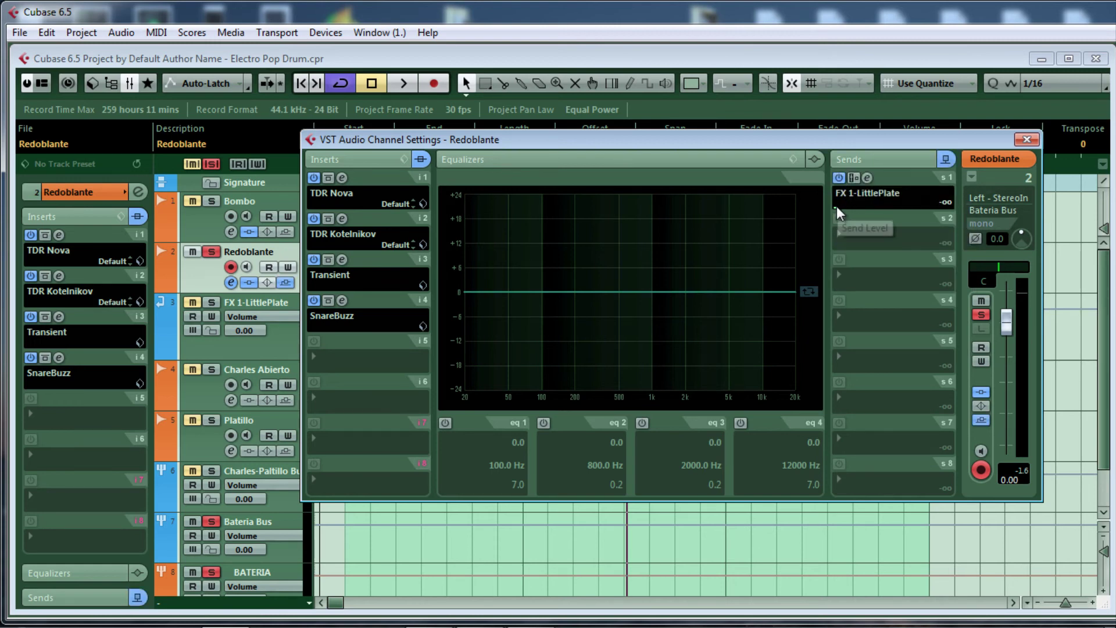
left_click(951, 203, "ctrl")
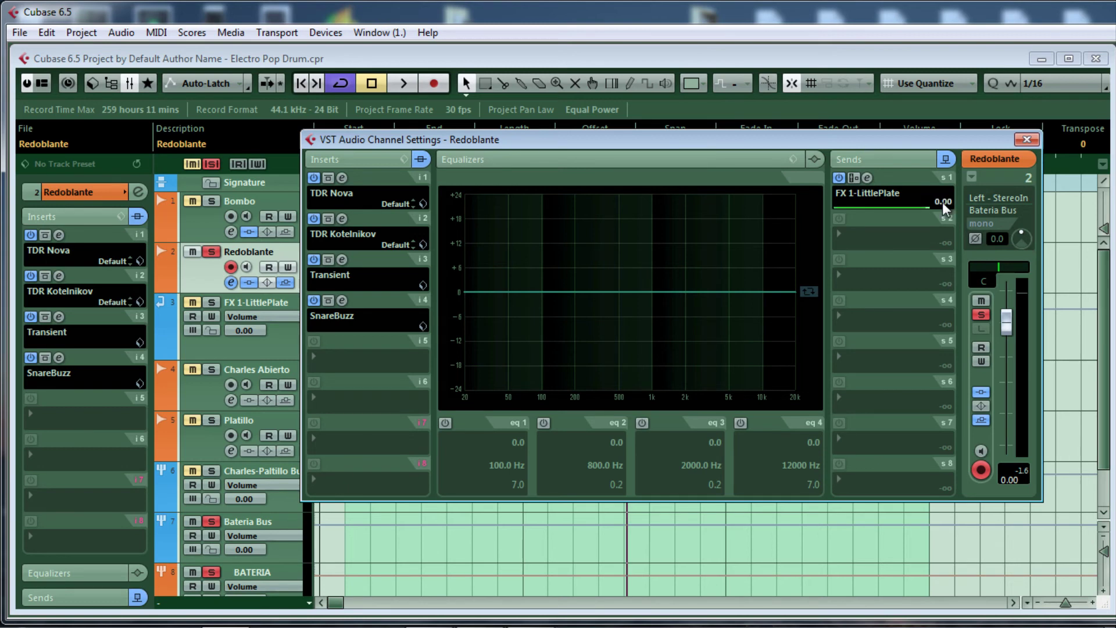
left_click(854, 178)
left_click_drag(1007, 324, 1008, 366)
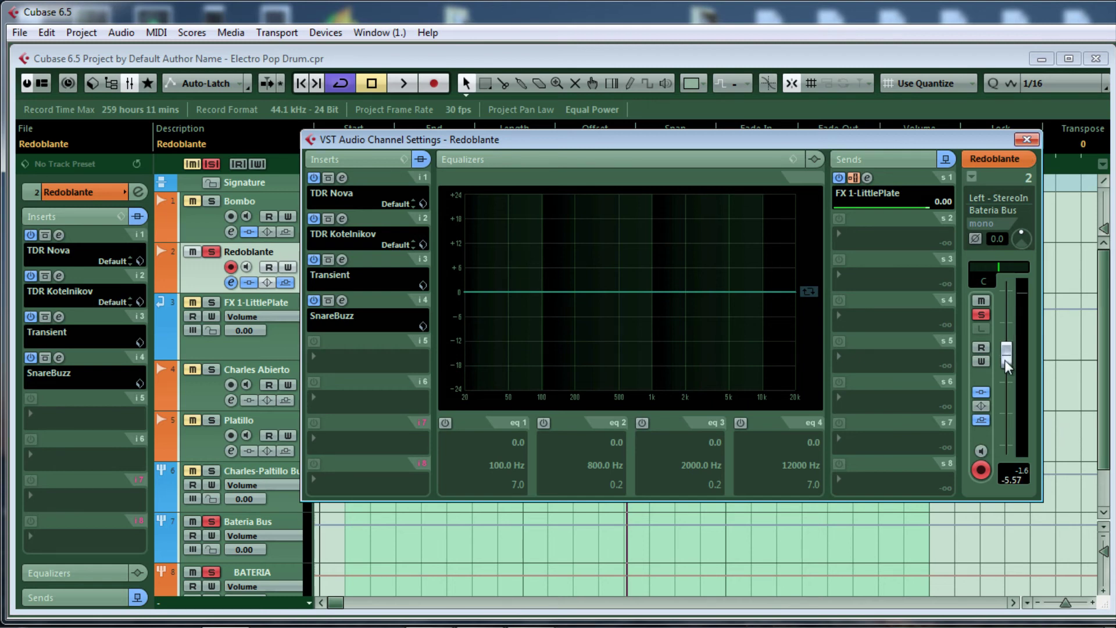
left_click(1027, 140)
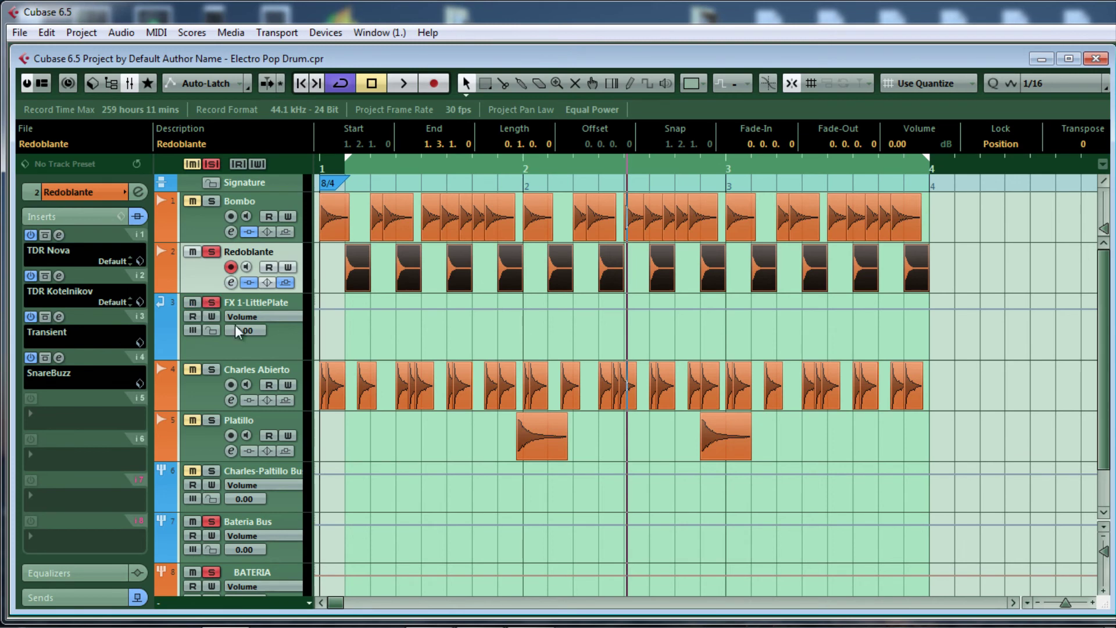
Audition the soloed FX 1-LittlePlate reverb briefly and open the LittlePlate plug-in from that channel's inserts.
key("space")
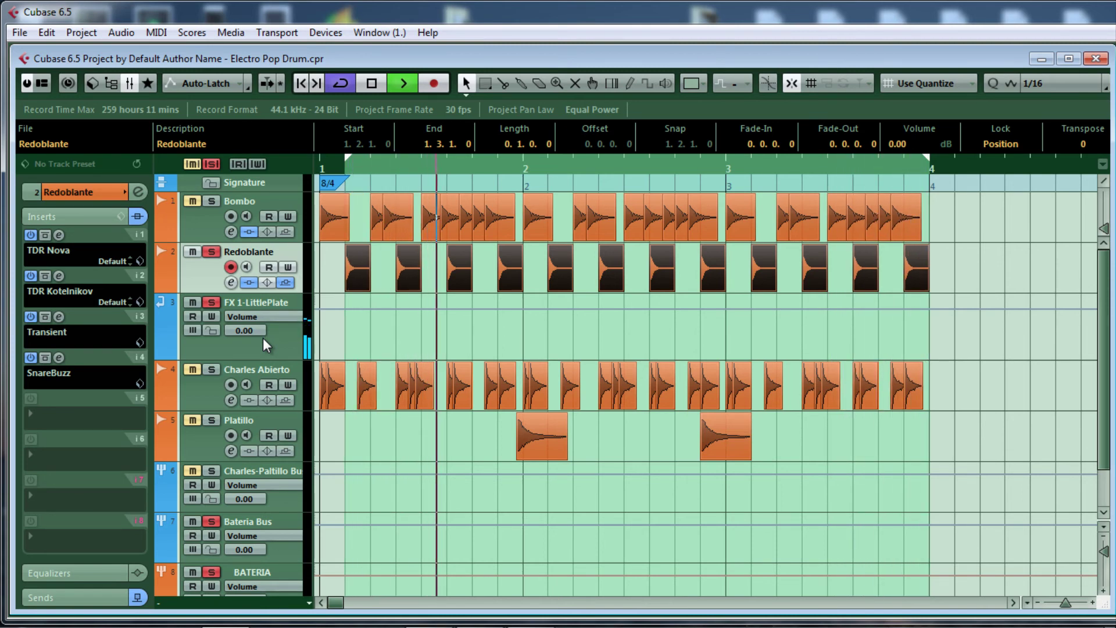
key("space")
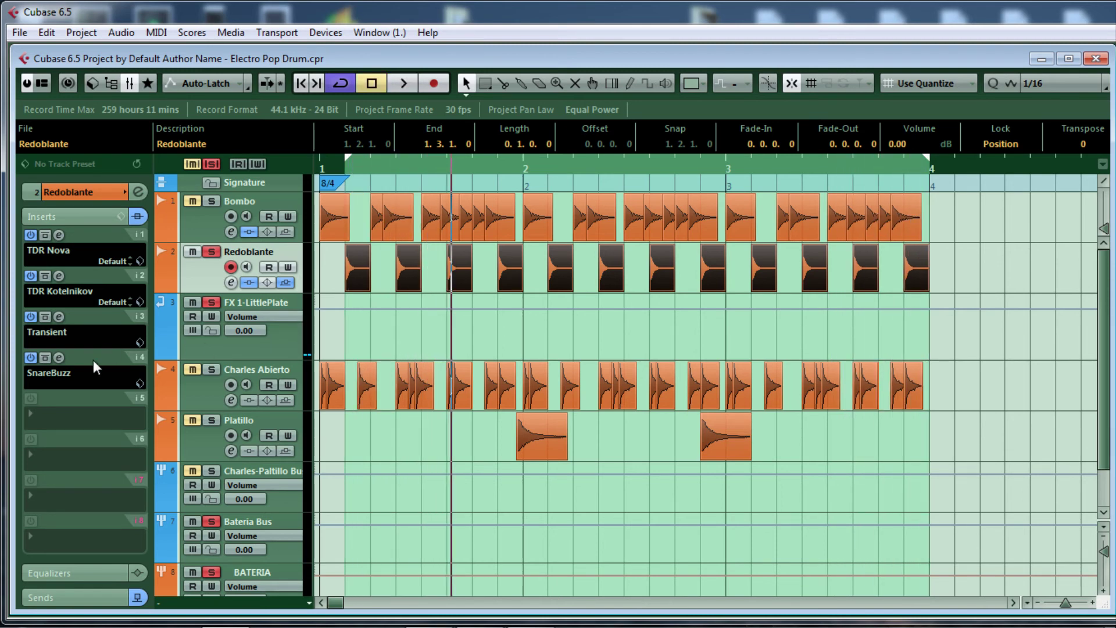
left_click(258, 345)
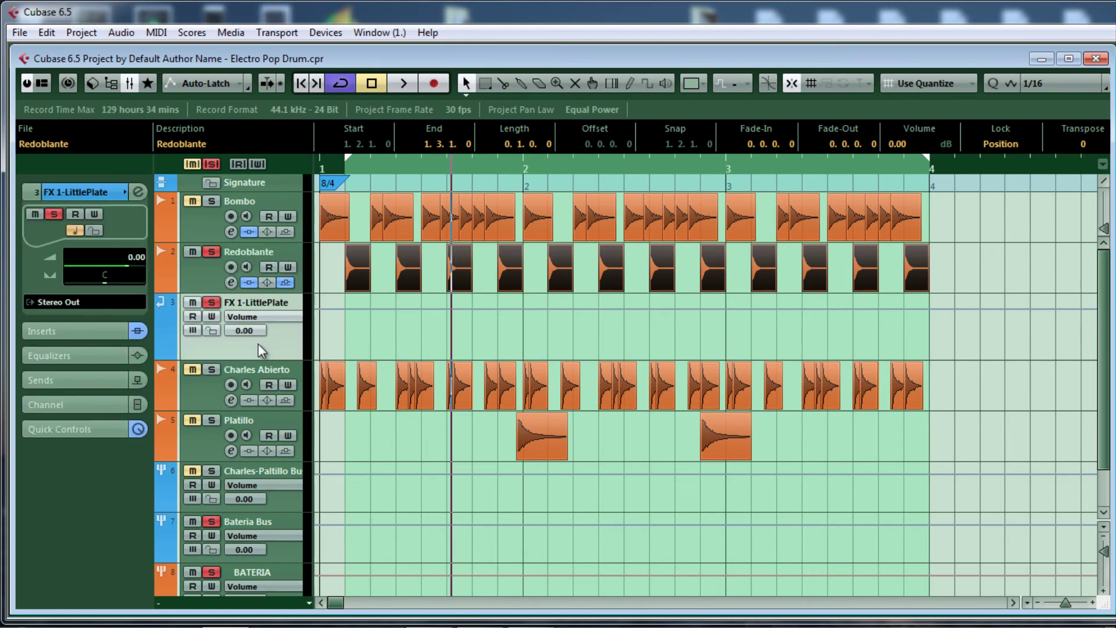
double_click(259, 345)
left_click(357, 192)
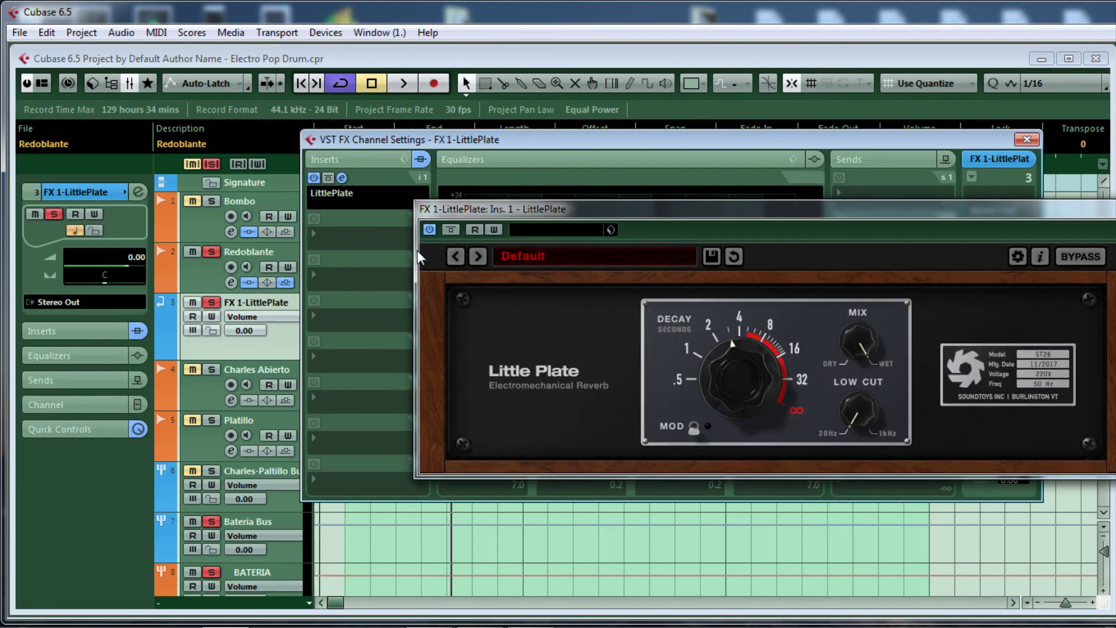
Set Little Plate's decay to .5 seconds and its mix to fully dry, leaving only the plug-in window open beside the track list.
left_click_drag(750, 345, 697, 487)
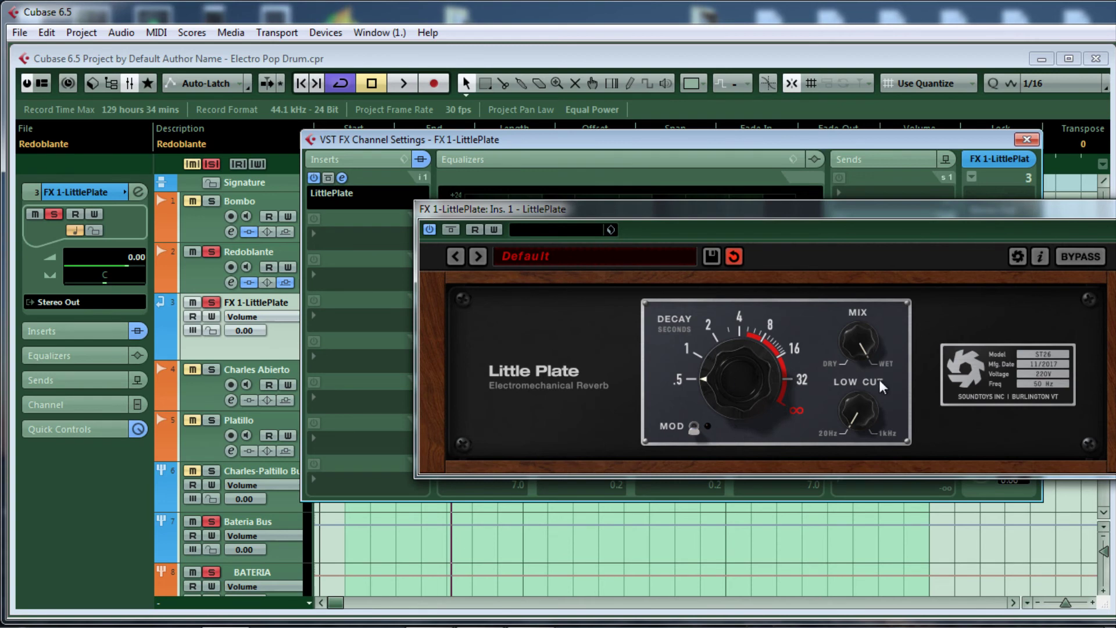
left_click_drag(857, 343, 857, 372)
left_click_drag(877, 210, 734, 196)
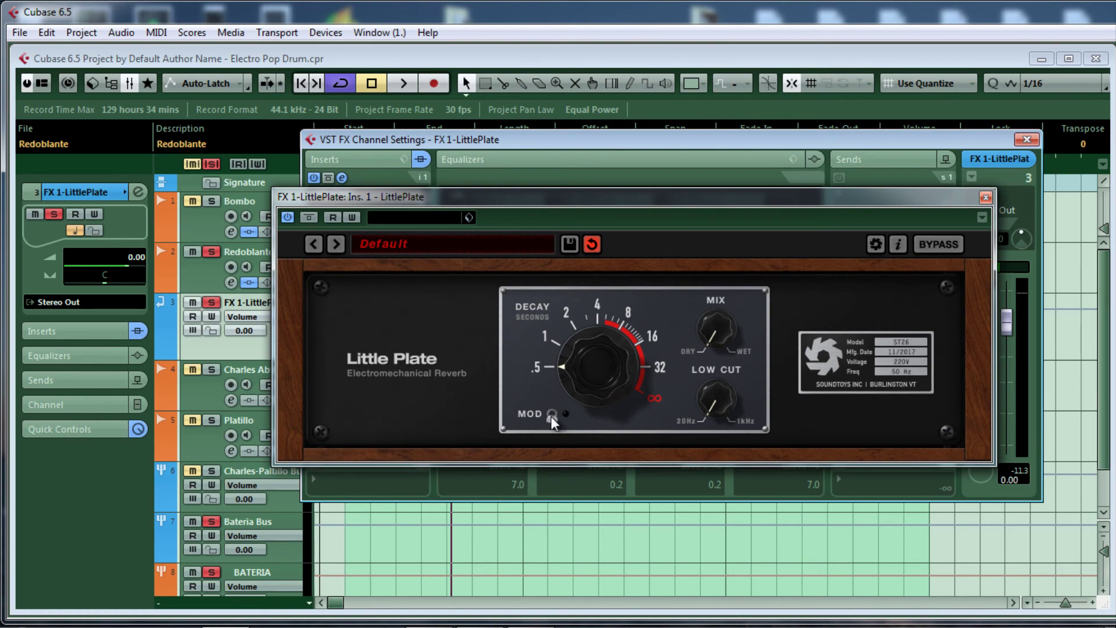
left_click_drag(964, 203, 877, 203)
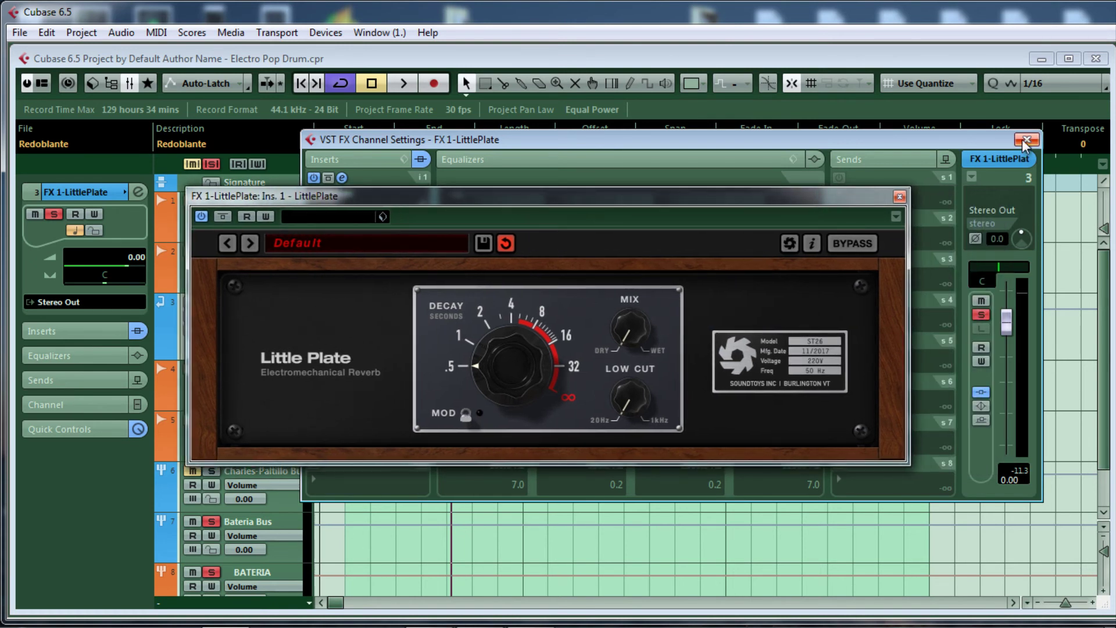
left_click(1026, 140)
left_click_drag(794, 198, 928, 162)
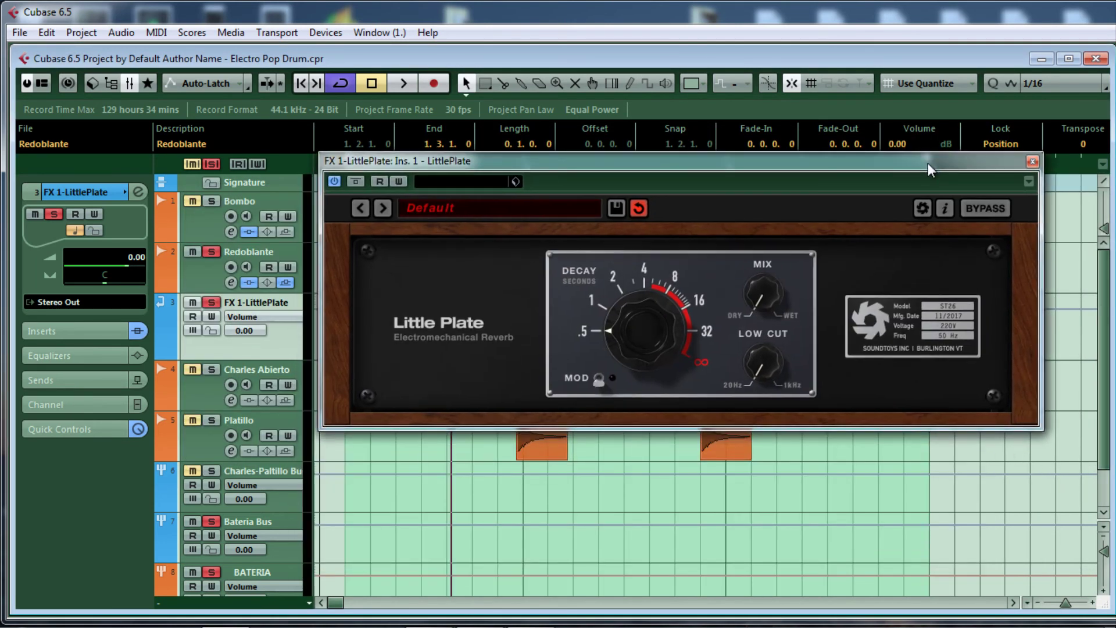
left_click_drag(860, 167, 887, 166)
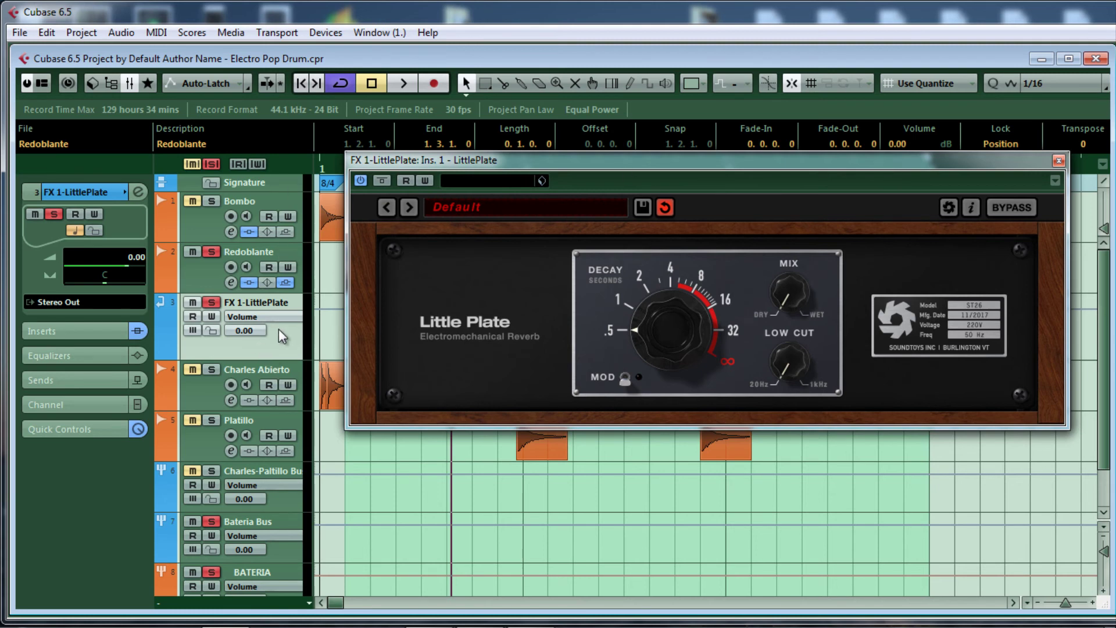
During playback, set Little Plate's decay slightly above 1 second, raise its low cut slightly, and bring the SPAN analyzer into view.
key("space")
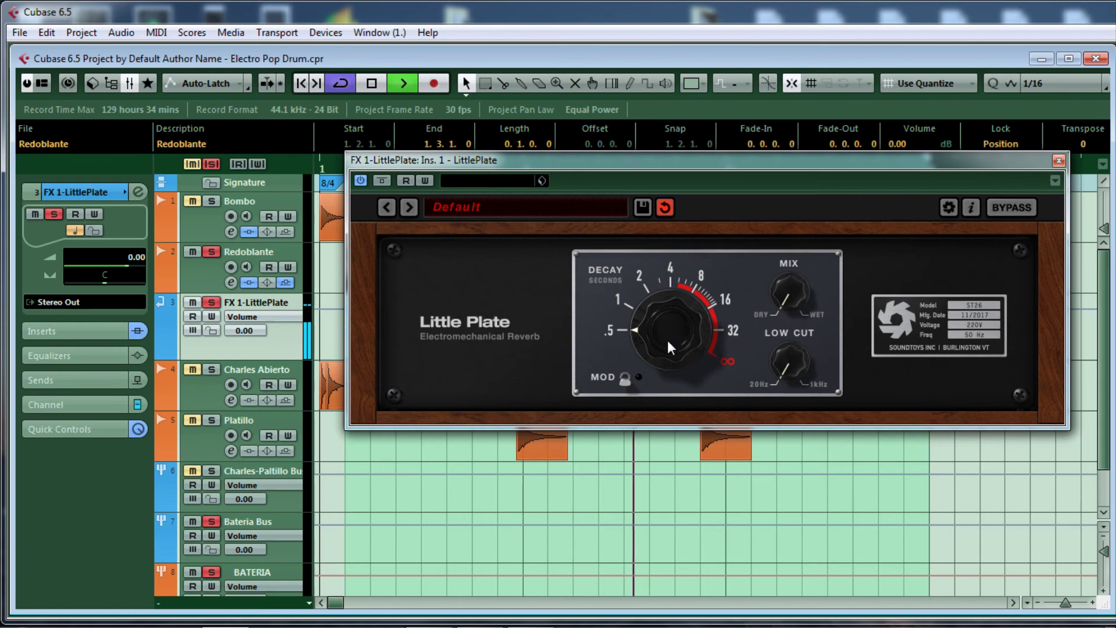
left_click_drag(668, 340, 668, 310)
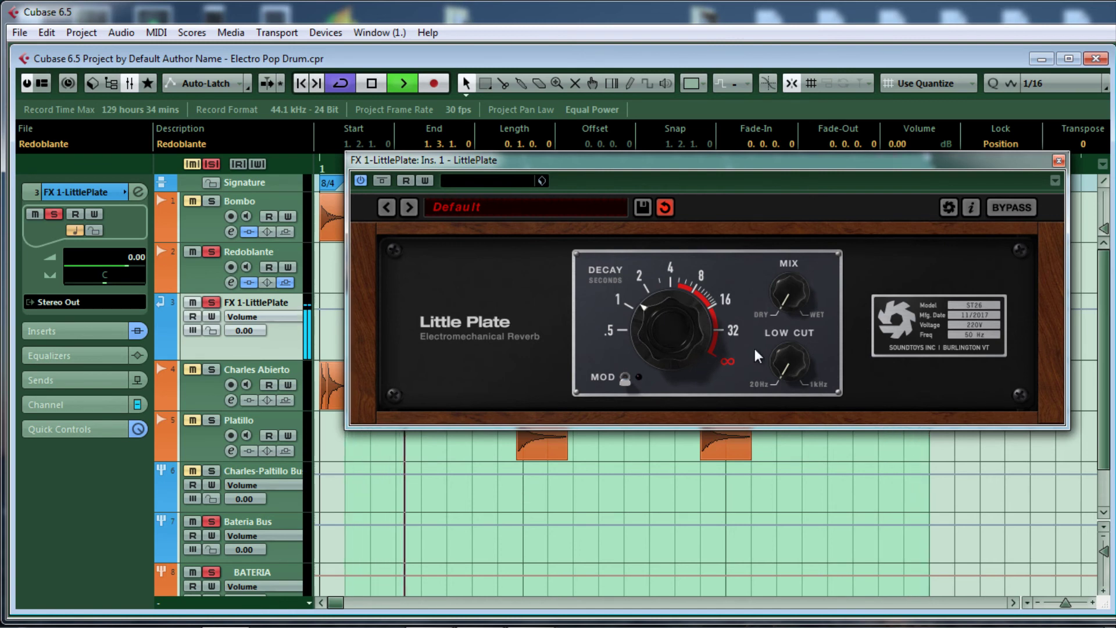
left_click_drag(781, 363, 789, 346)
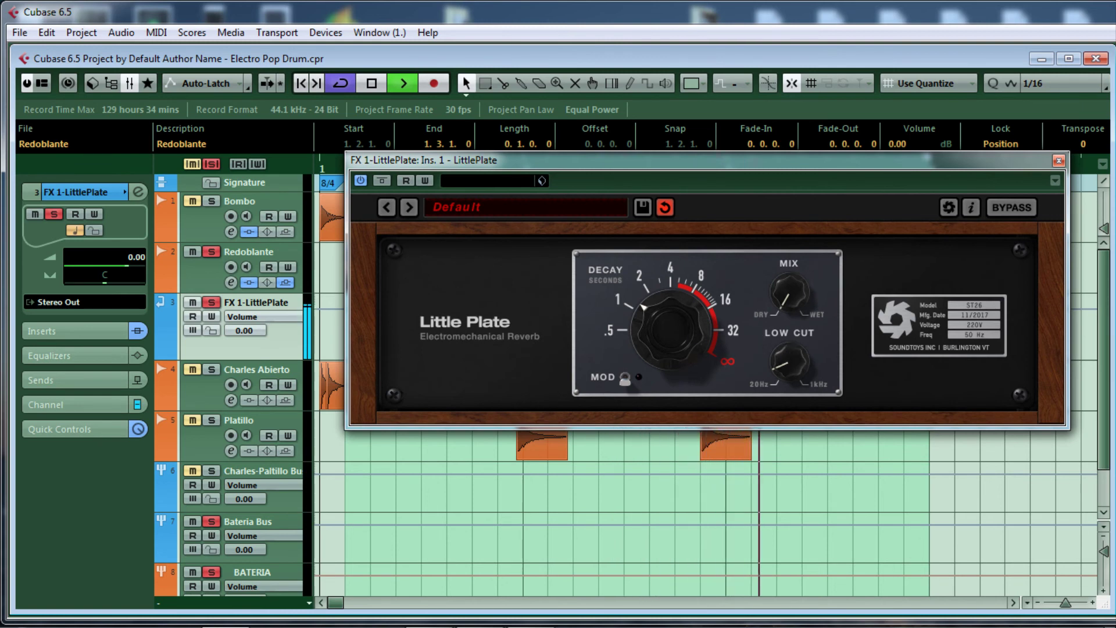
left_click_drag(1115, 61, 562, 60)
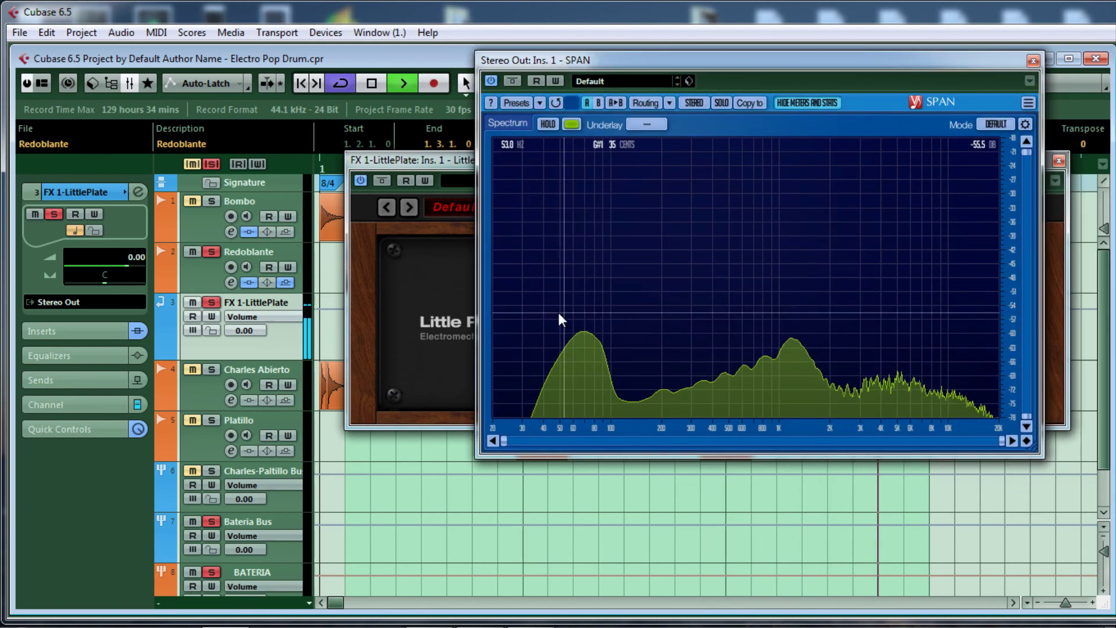
Move the SPAN analyzer aside, raise Little Plate's mix slightly above dry, fine-tune its decay just above 1 second, and close the plug-in.
left_click_drag(803, 60, 1115, 60)
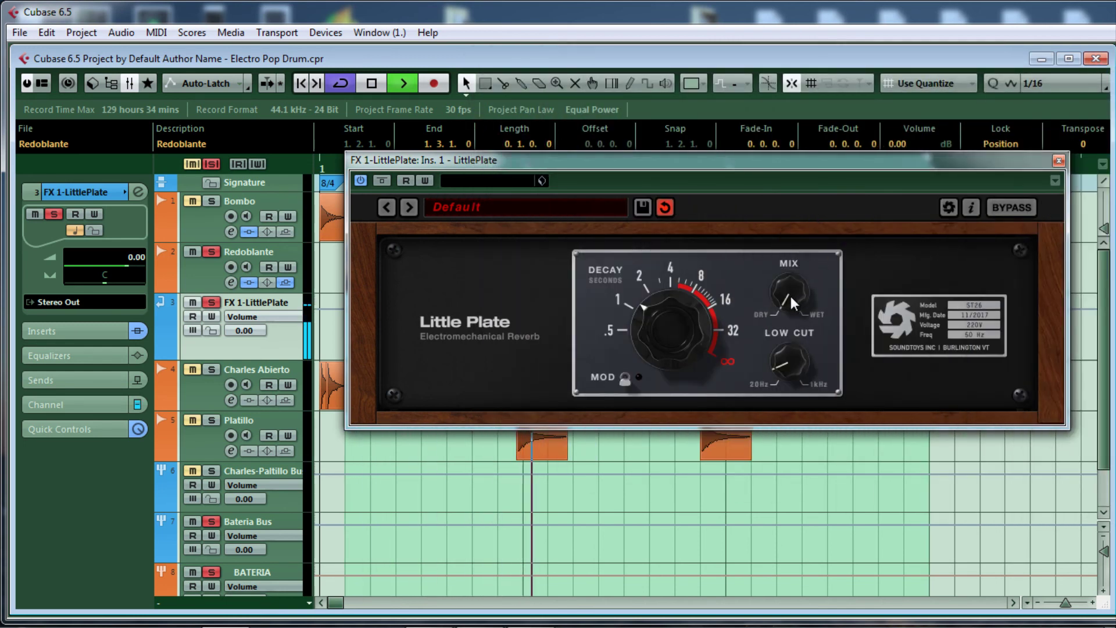
mouse_move(790, 295)
left_mouse_down()
mouse_move(789, 271)
mouse_move(790, 285)
left_mouse_up()
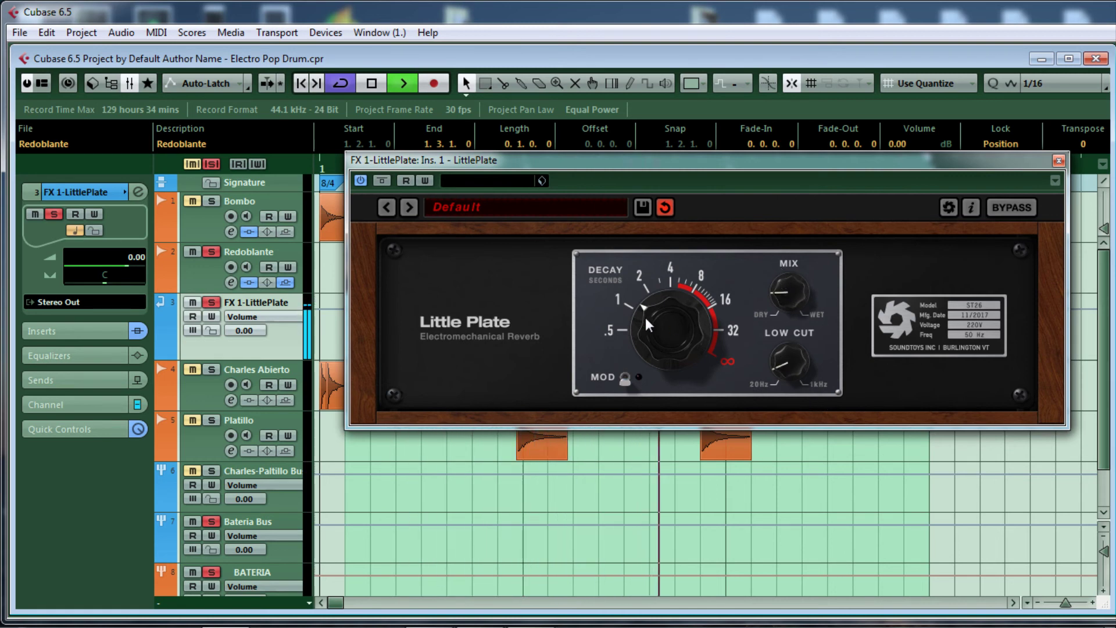
mouse_move(650, 316)
left_mouse_down()
mouse_move(666, 271)
mouse_move(648, 311)
left_mouse_up()
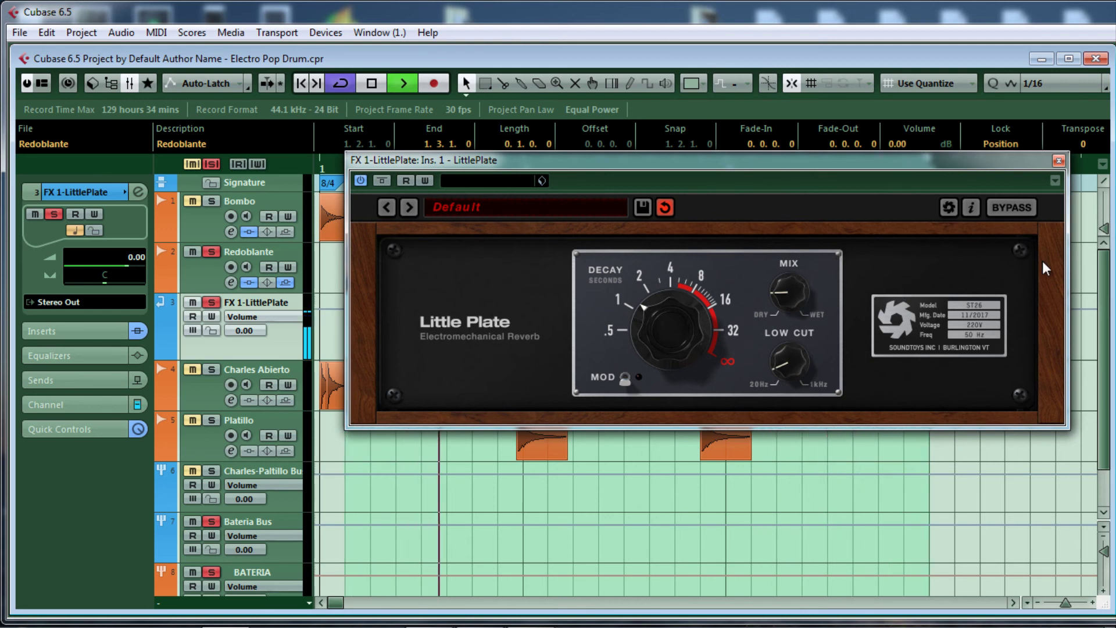
left_click(1059, 160)
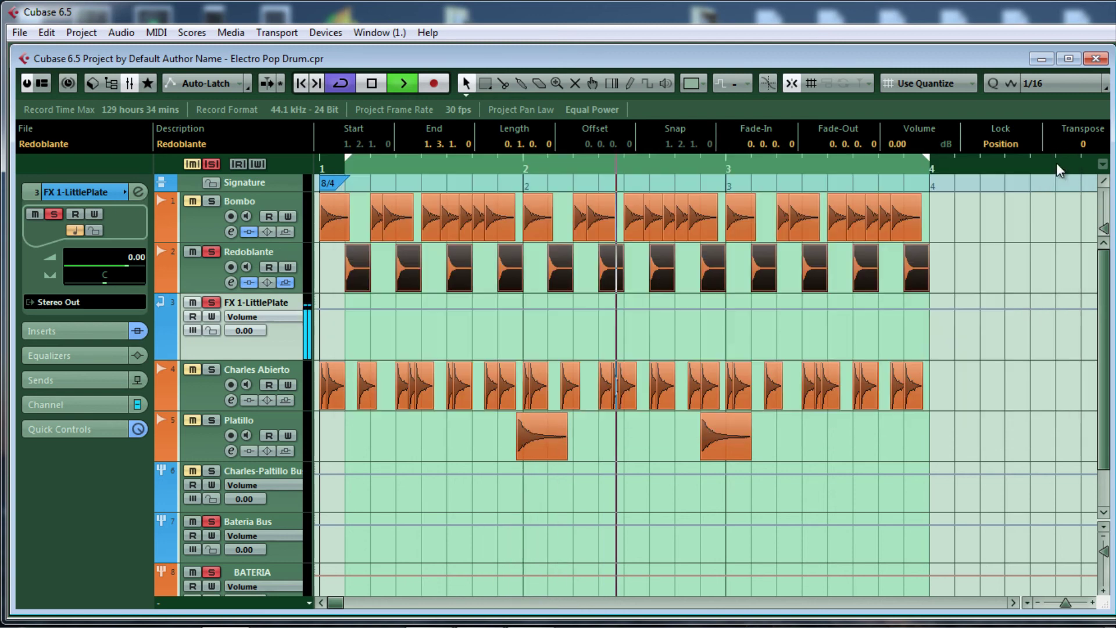
left_click(186, 282)
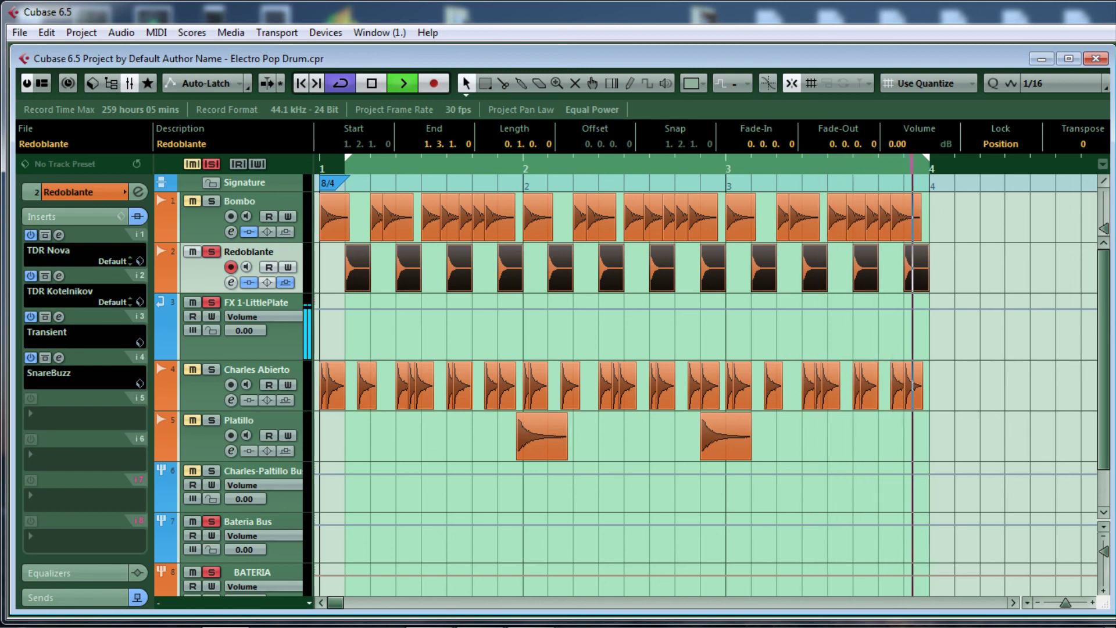
key("F3")
left_click_drag(766, 61, 751, 67)
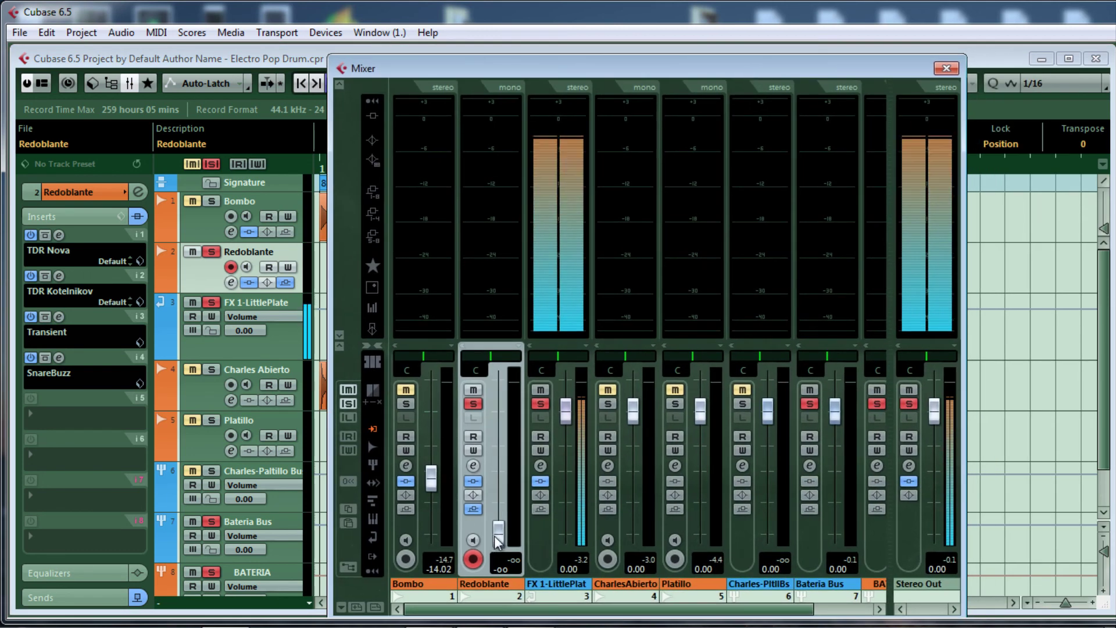
left_click_drag(498, 532, 498, 424)
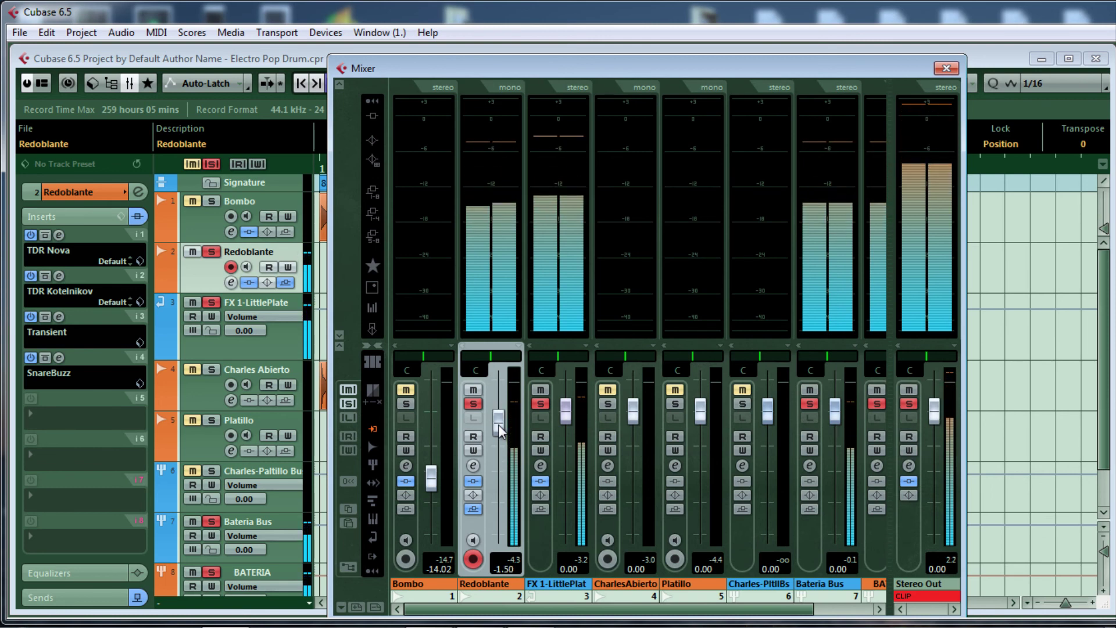
left_click(498, 568)
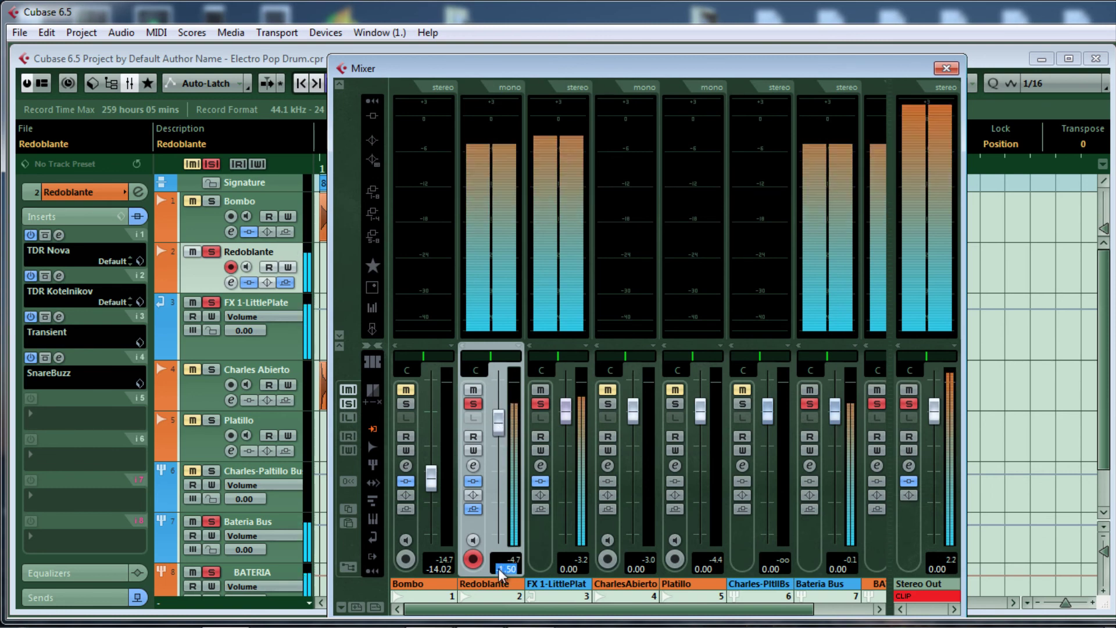
Set Little Plate's decay on the FX 1-LittlePlate channel between 2 and 4 seconds, and close the plug-in and channel settings.
left_click(540, 466)
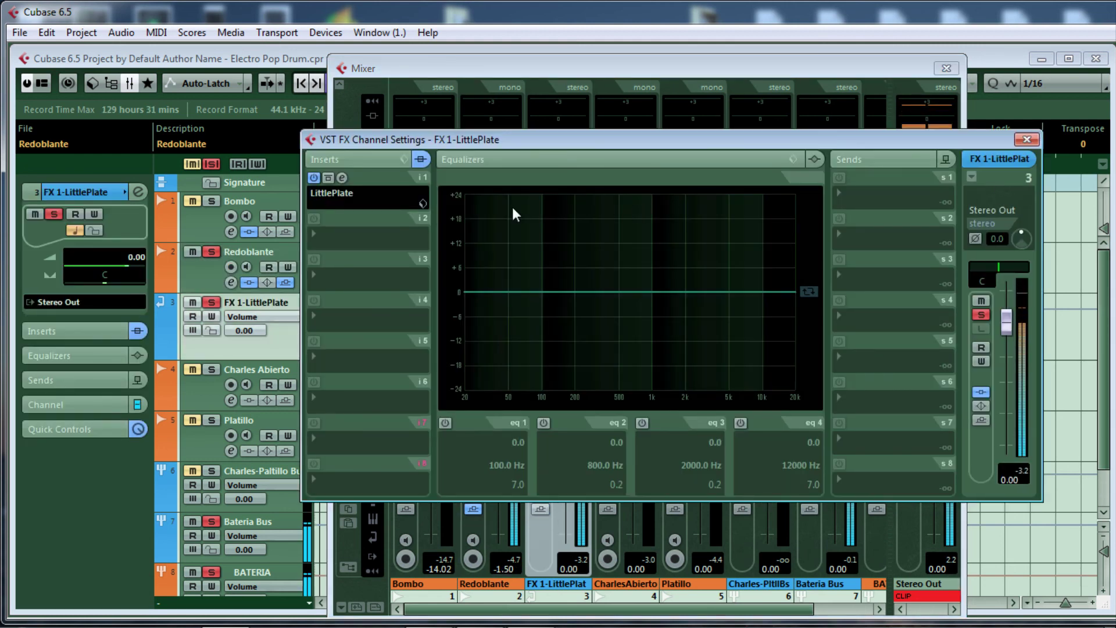
left_click(342, 177)
left_click_drag(678, 332, 678, 305)
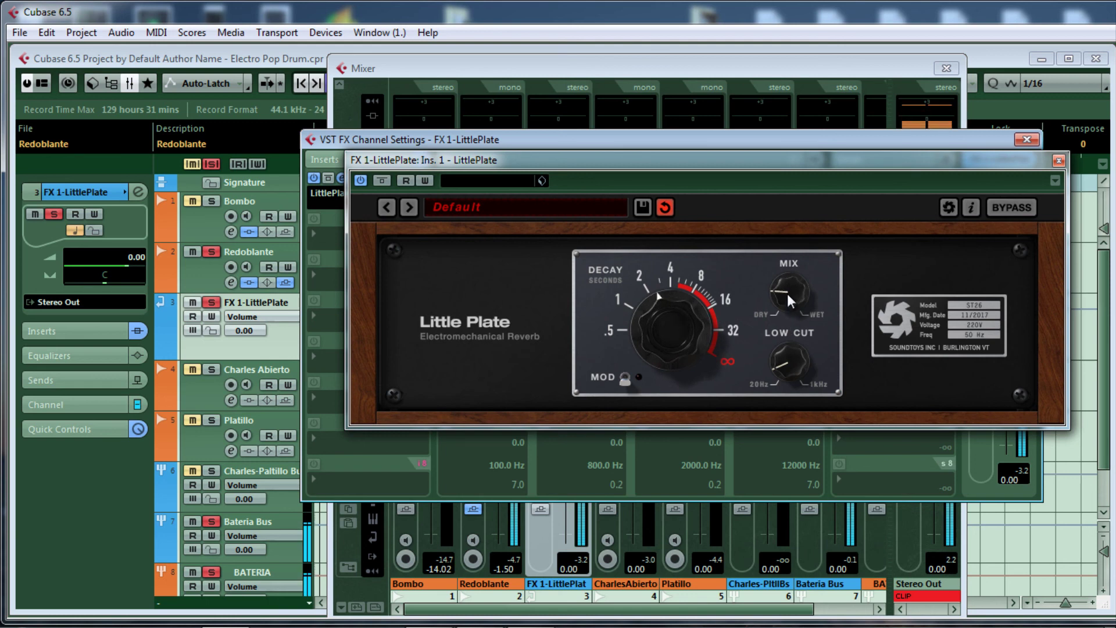
left_click(1060, 161)
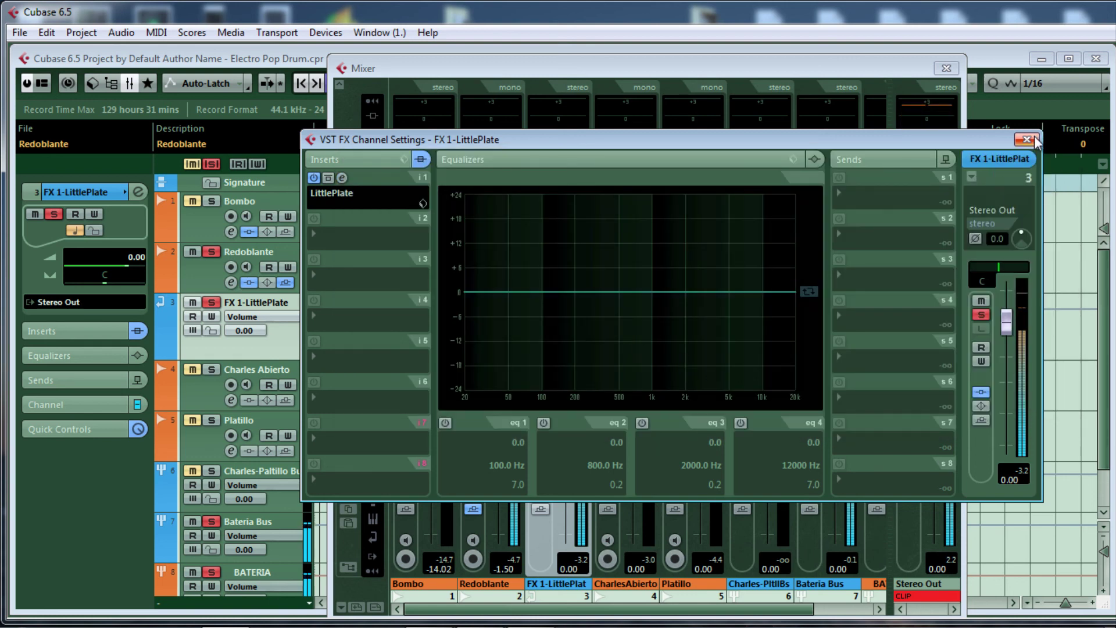
left_click(1034, 140)
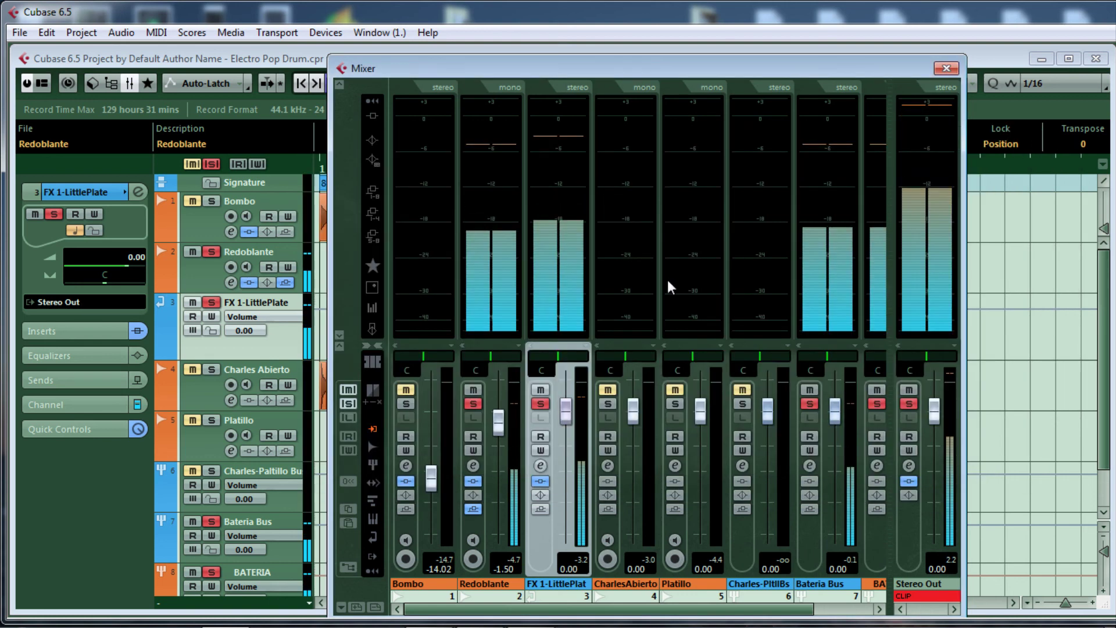
left_click(497, 569)
type("0")
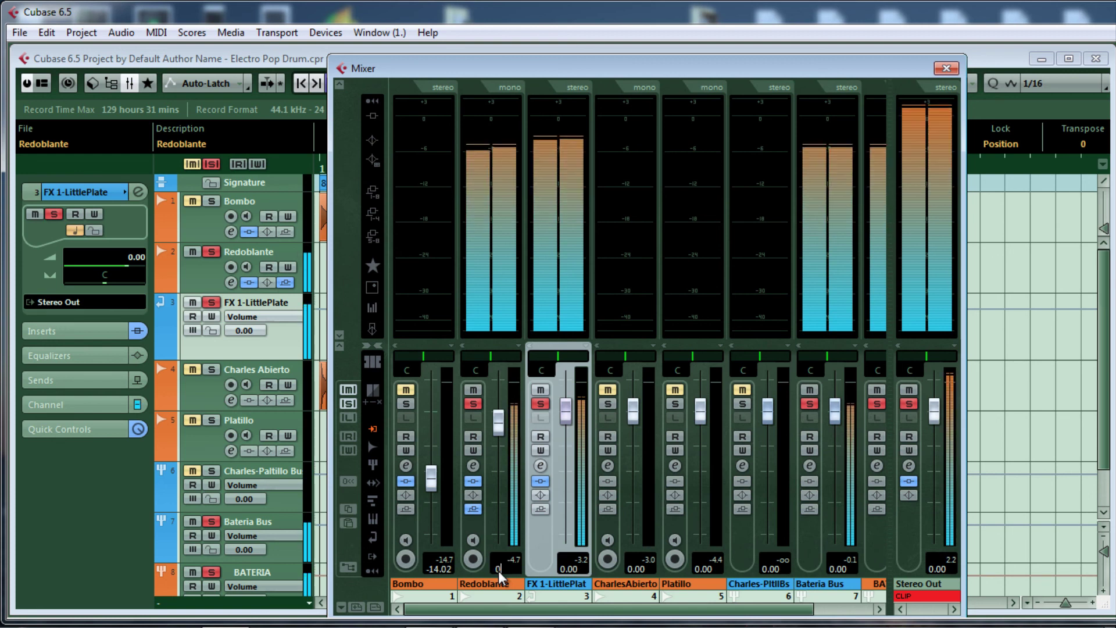
key("Return")
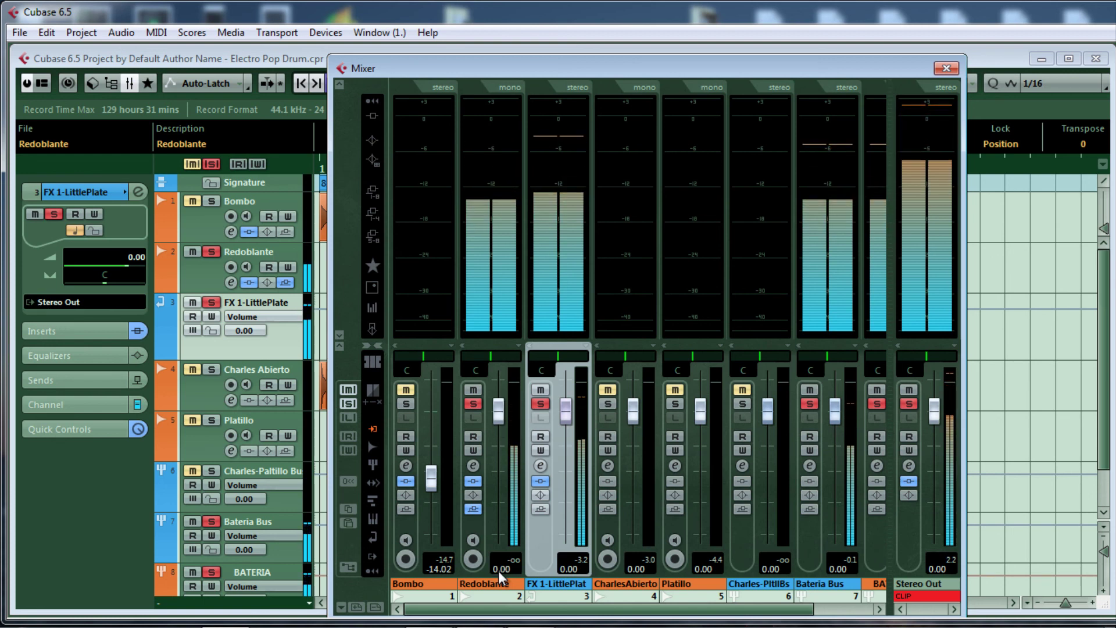
Link the Redoblante and FX 1-LittlePlate channels and lower their faders together to -4.81.
left_click(476, 522)
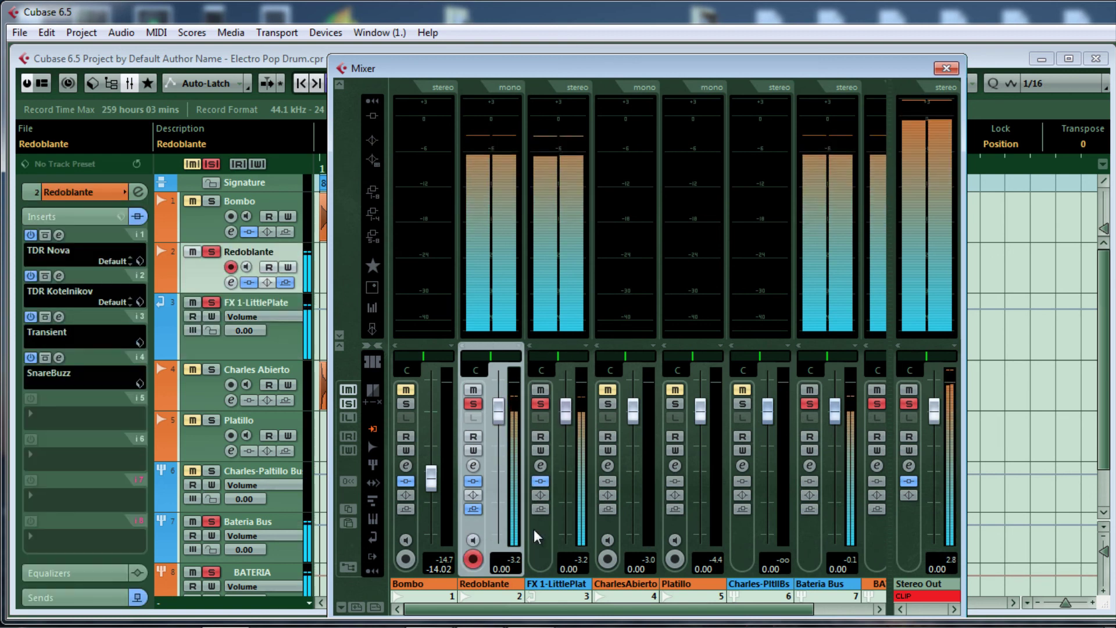
right_click(541, 531)
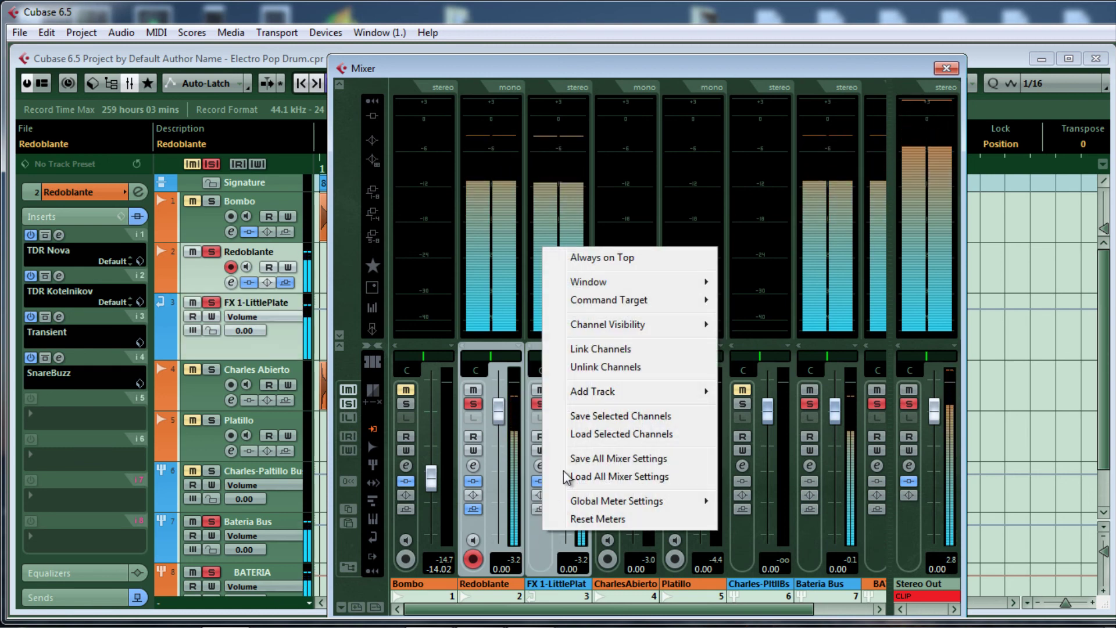
left_click(555, 350)
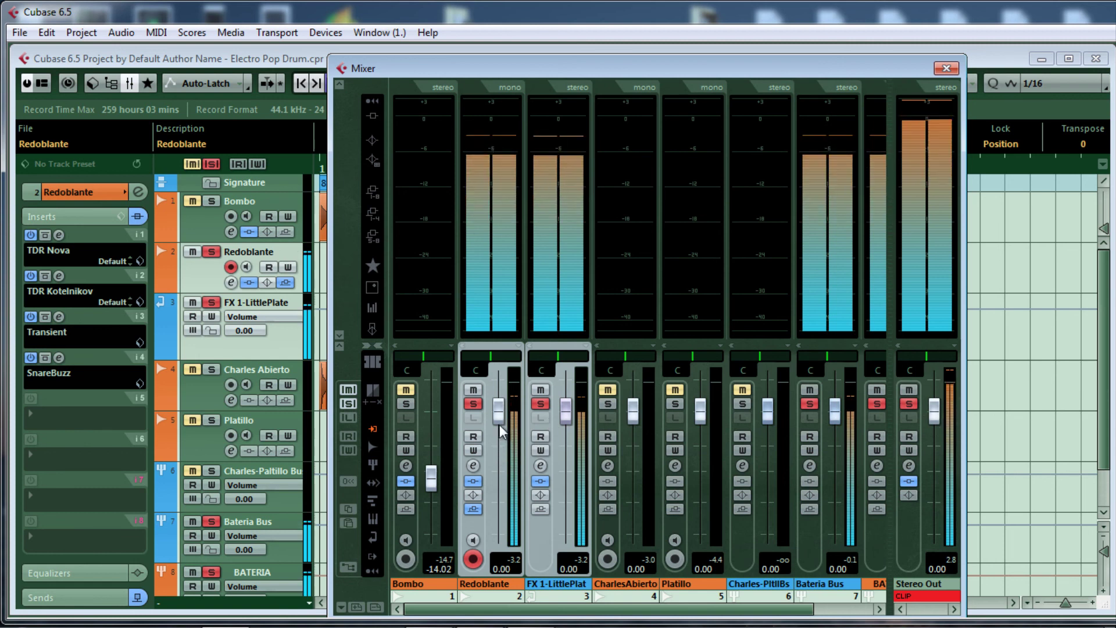
left_click_drag(498, 410, 497, 445)
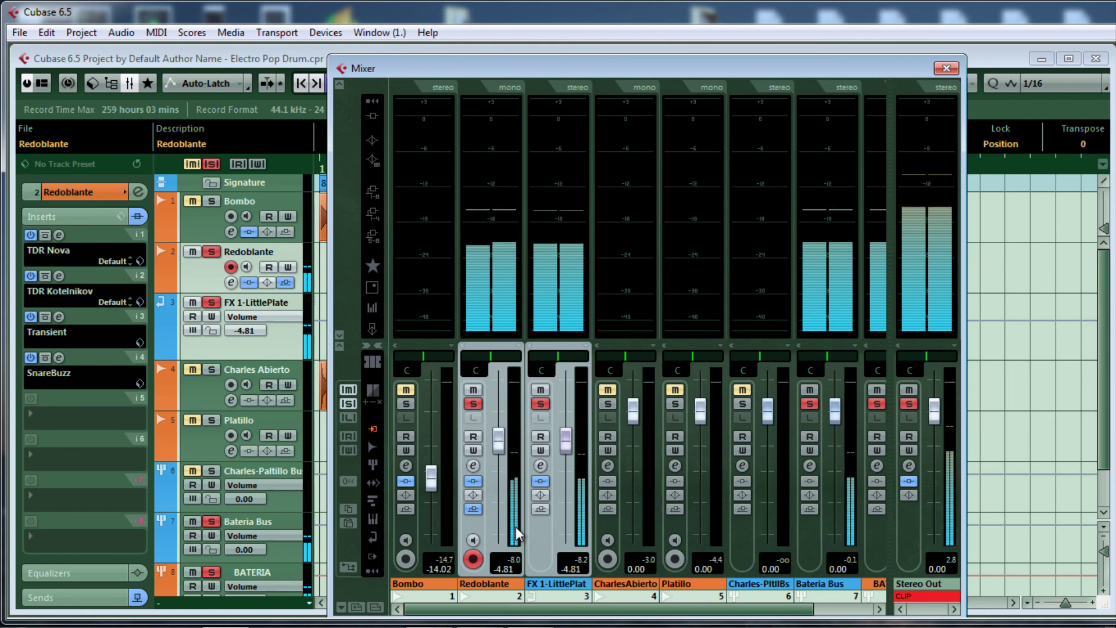
Unlink the Redoblante and FX 1-LittlePlate channels and set FX 1-LittlePlate's level to 0.00.
left_click(547, 539)
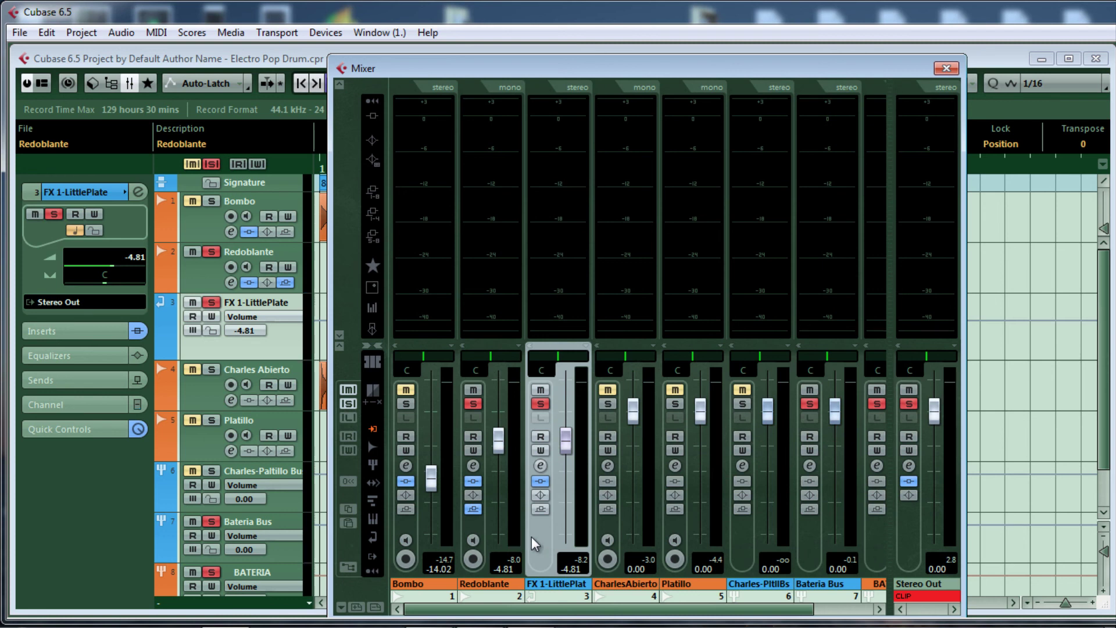
left_click(483, 521)
right_click(483, 522)
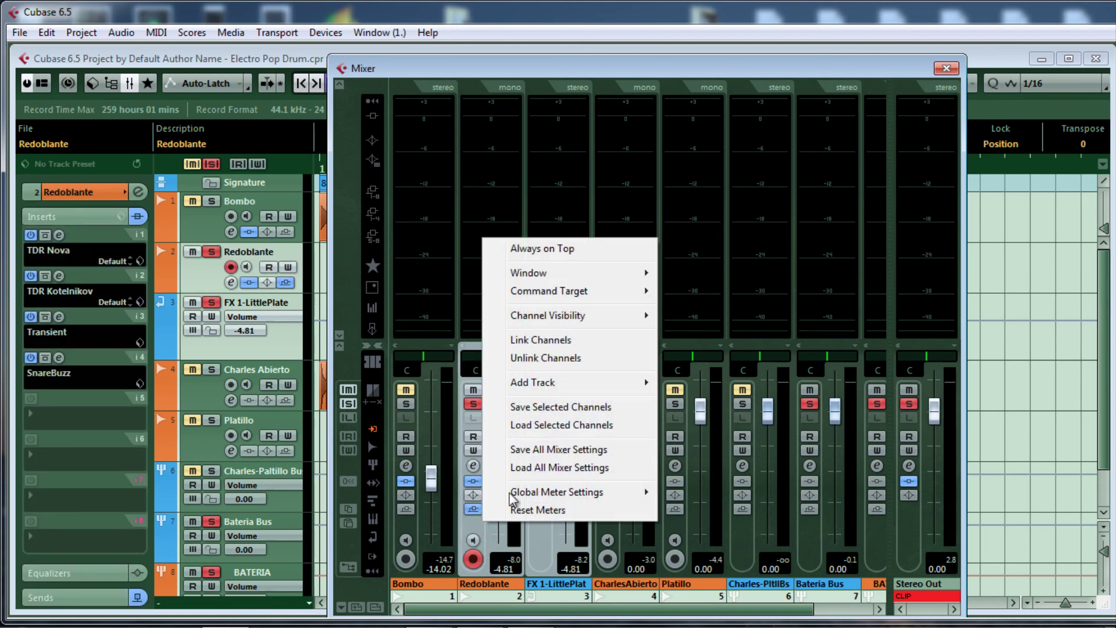
left_click(570, 361)
left_click(551, 532)
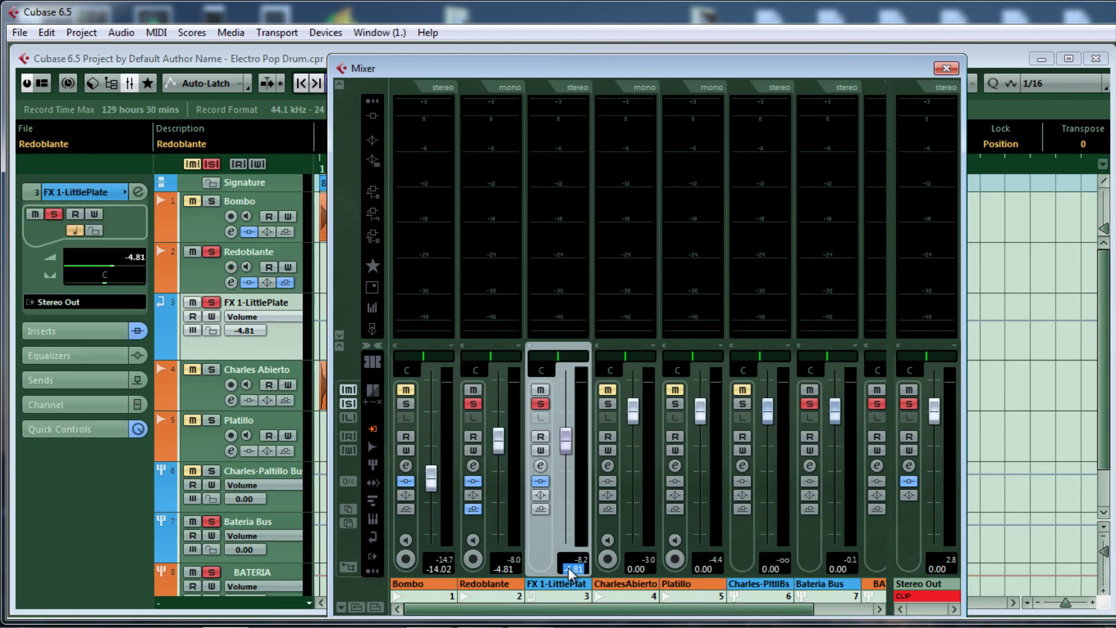
key("Return")
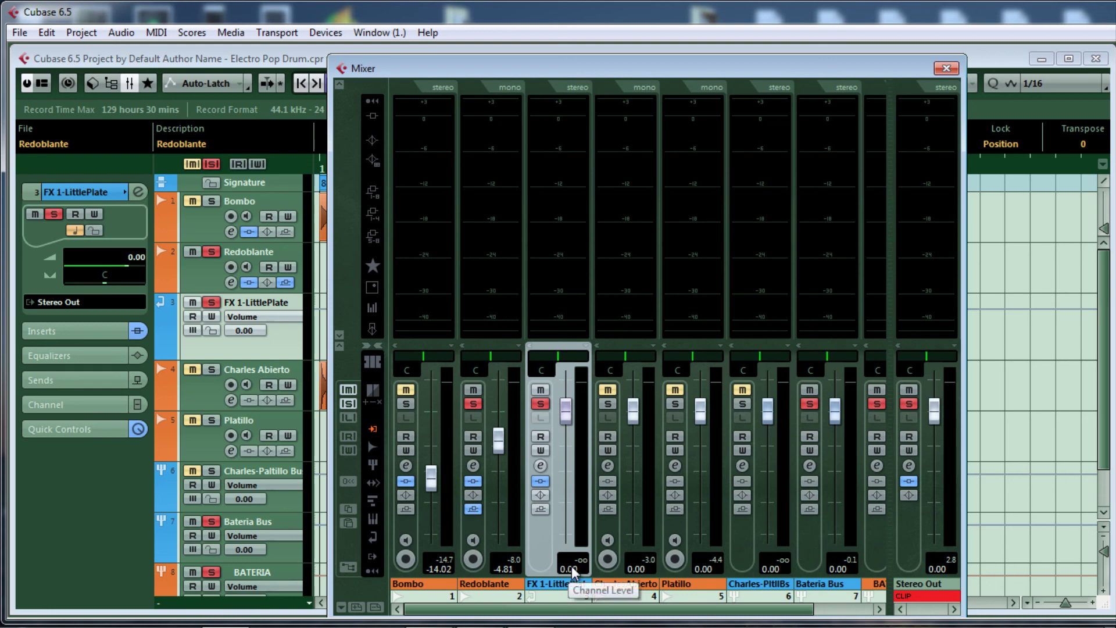
Pull Redoblante's fader fully down to -oo and switch the solo from Redoblante to FX 1-LittlePlate.
left_click(479, 522)
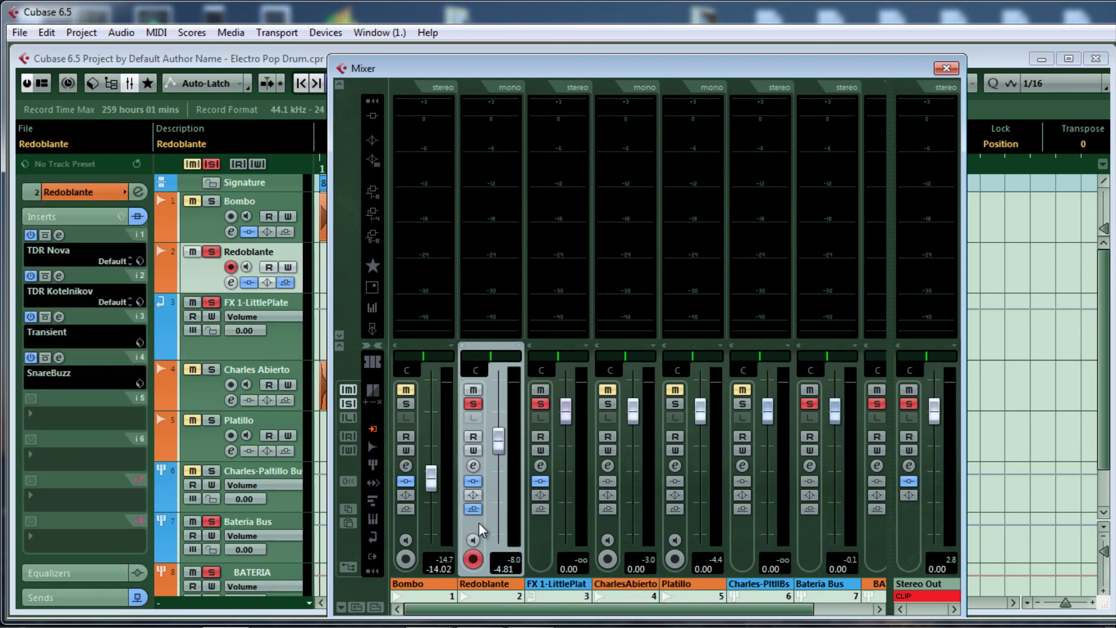
left_click_drag(499, 442, 508, 552)
left_click(479, 405)
left_click(546, 402)
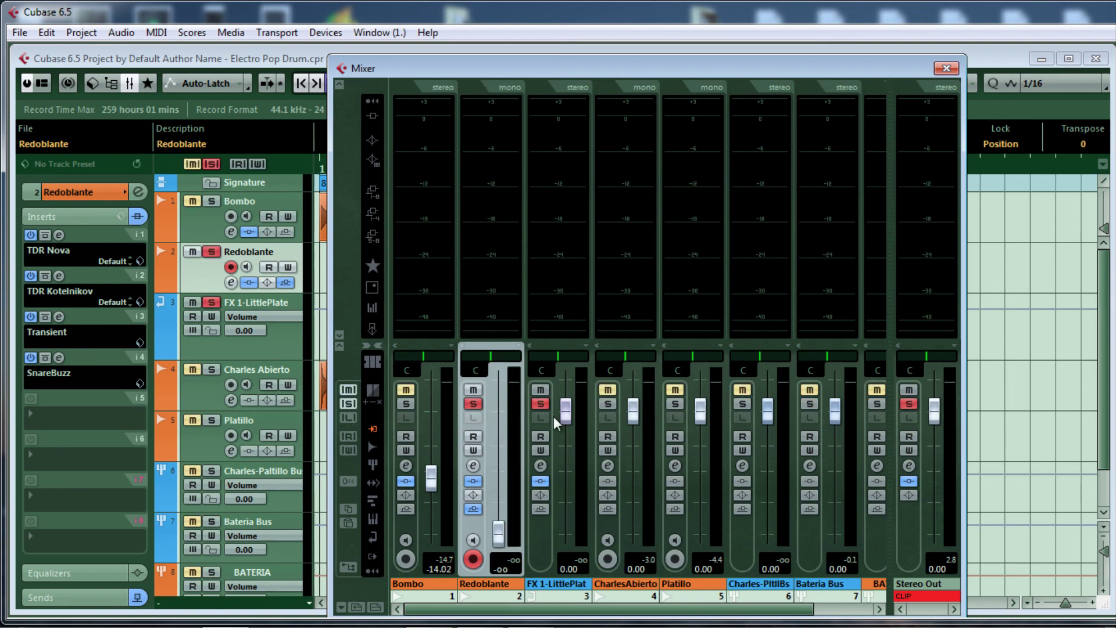